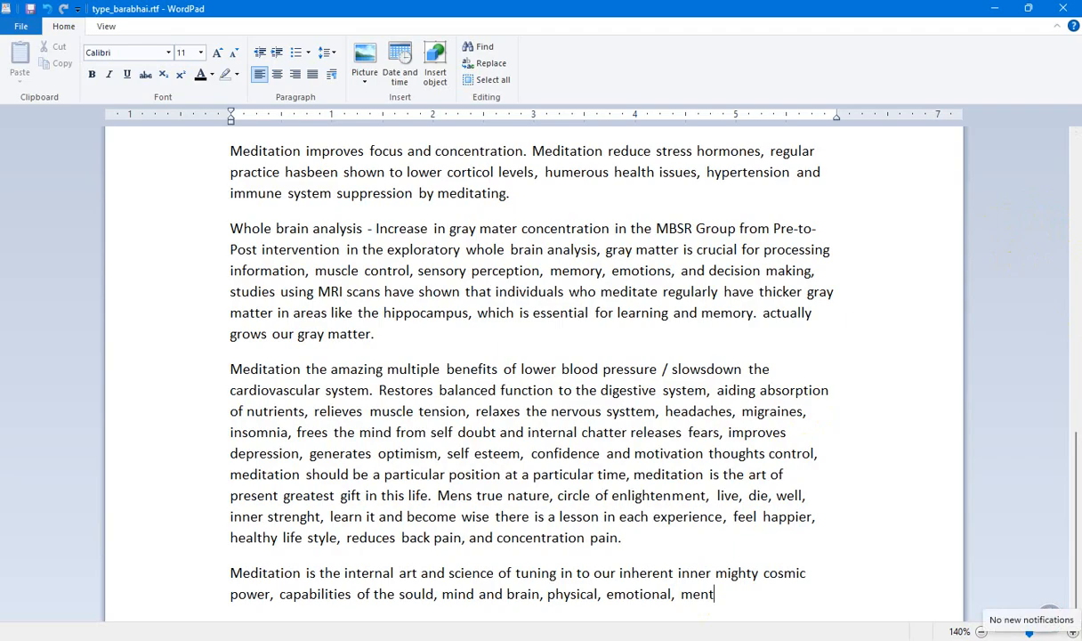
# Continue the last paragraph after "emotional, ment" with "al and spiritual health and wellbeing,".
pyautogui.write('al and spiritu')
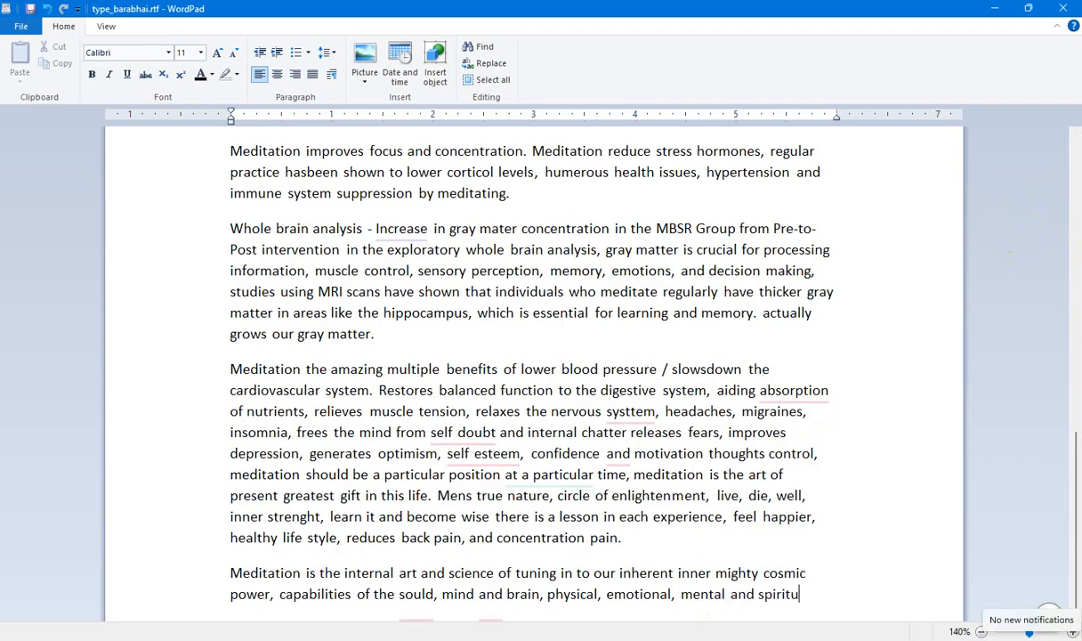
pyautogui.write('al')
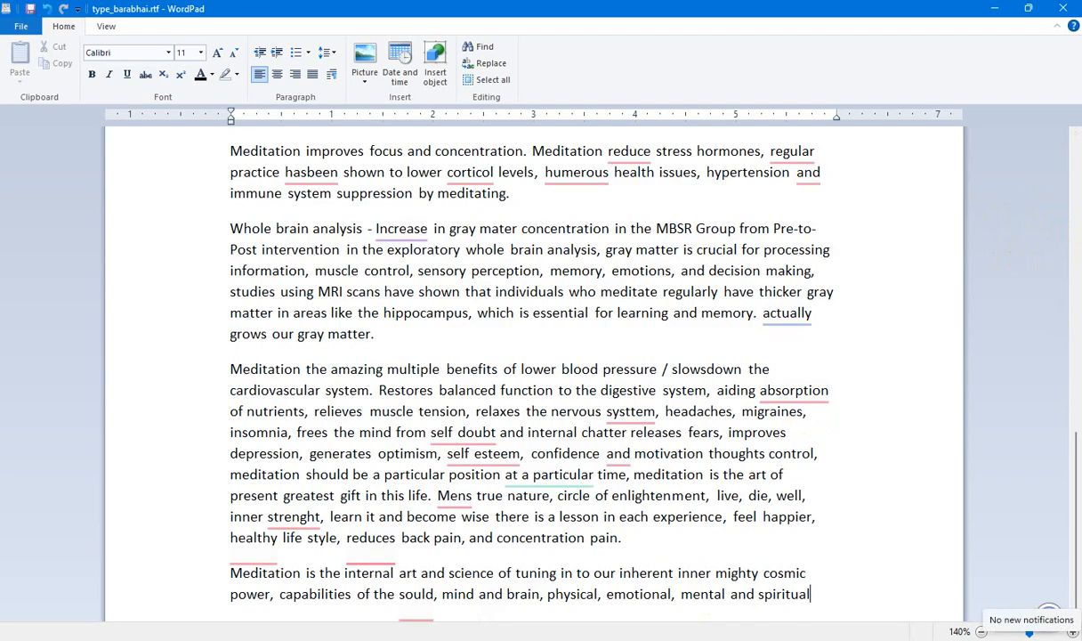
pyautogui.write(' health')
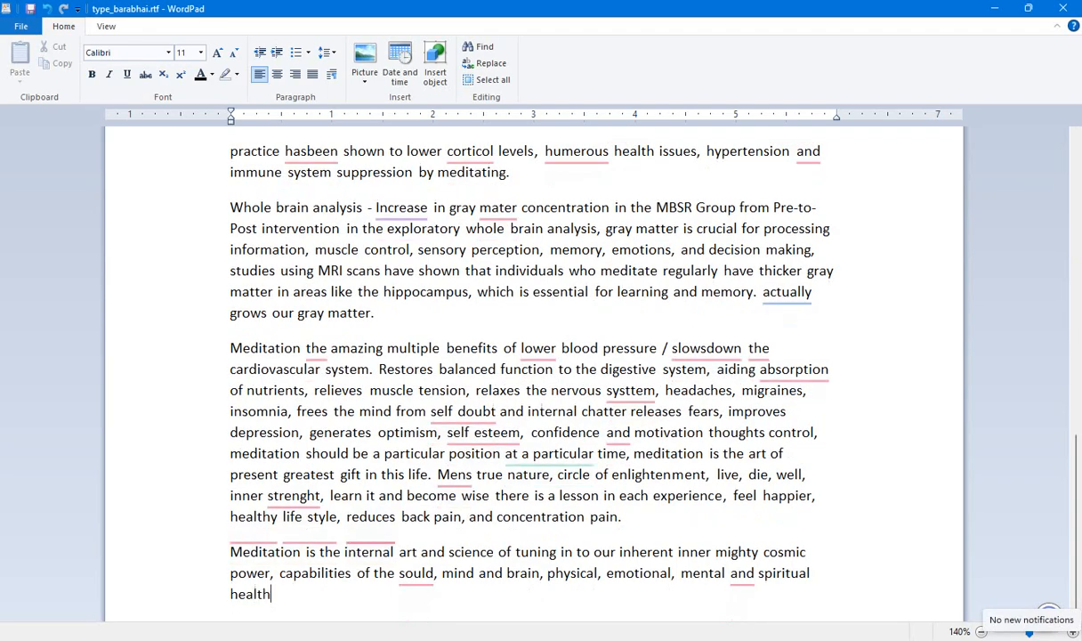
pyautogui.write(' and wellbeing')
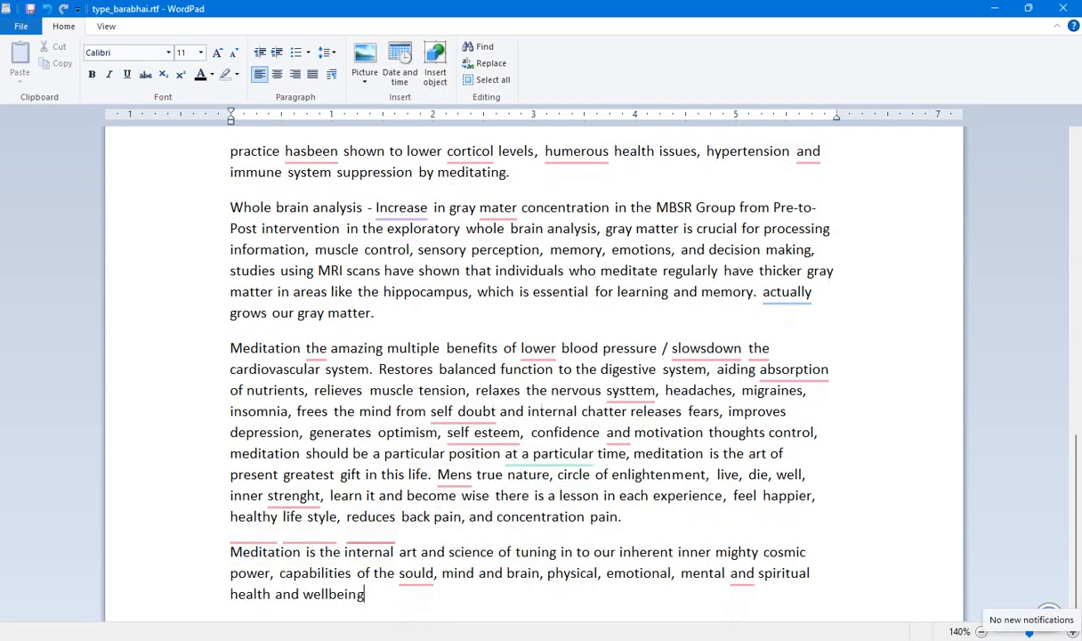
pyautogui.write(', holistic manner, heart')
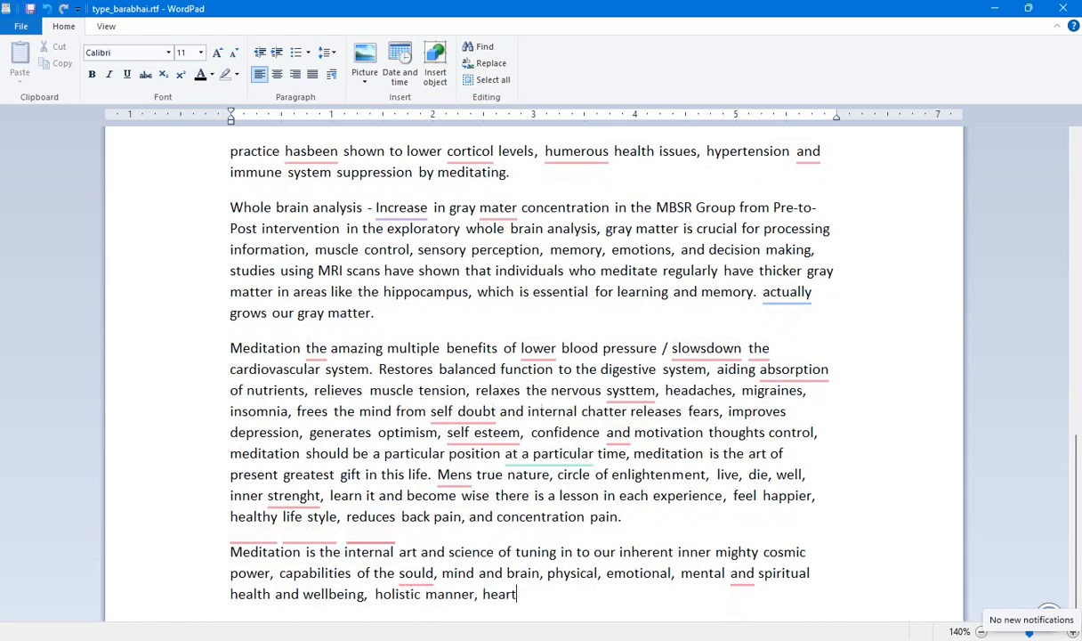
pyautogui.write(', lungs, kidneys')
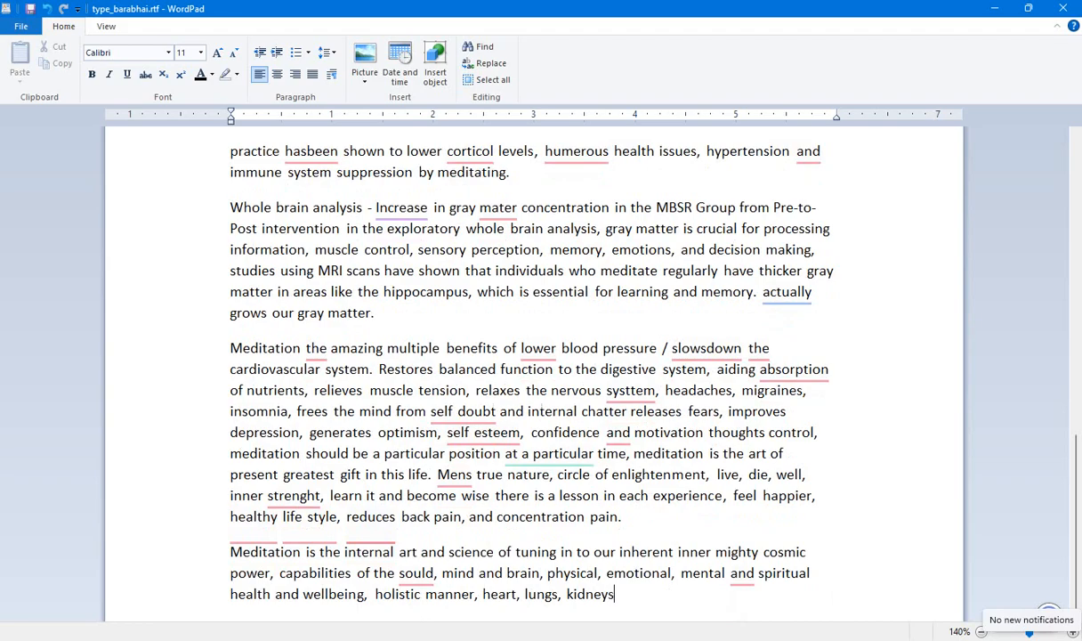
pyautogui.write(', liver, ')
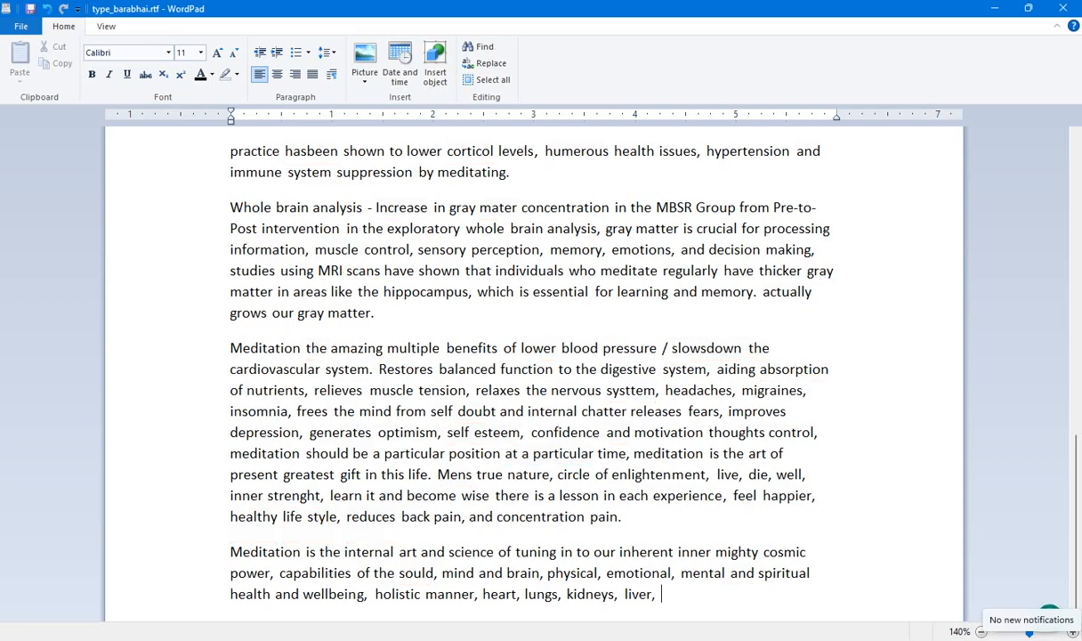
pyautogui.write('di')
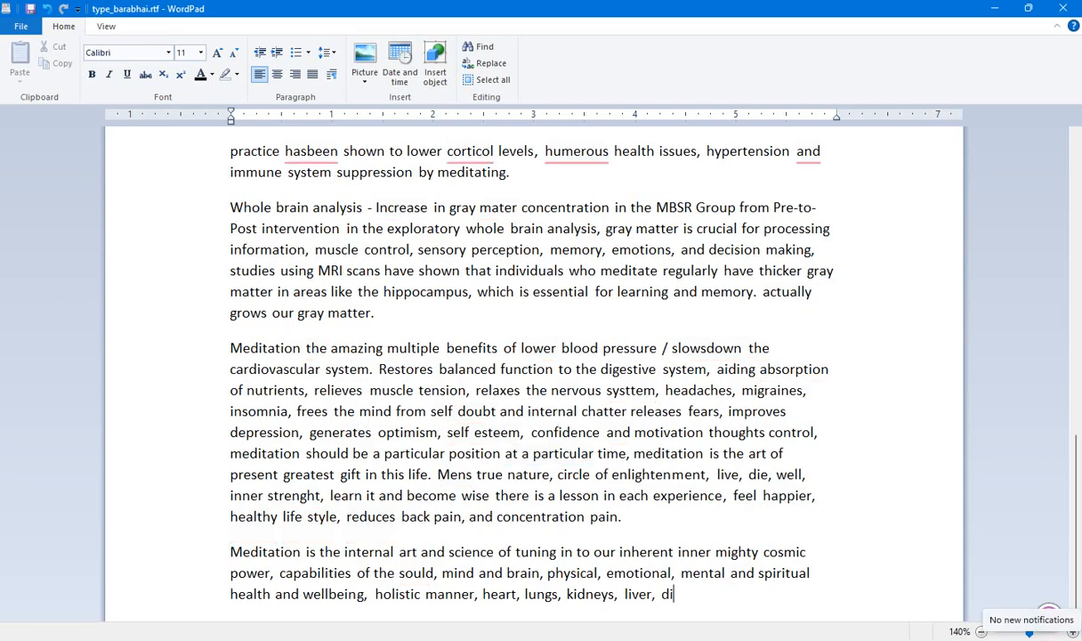
pyautogui.write('gesti')
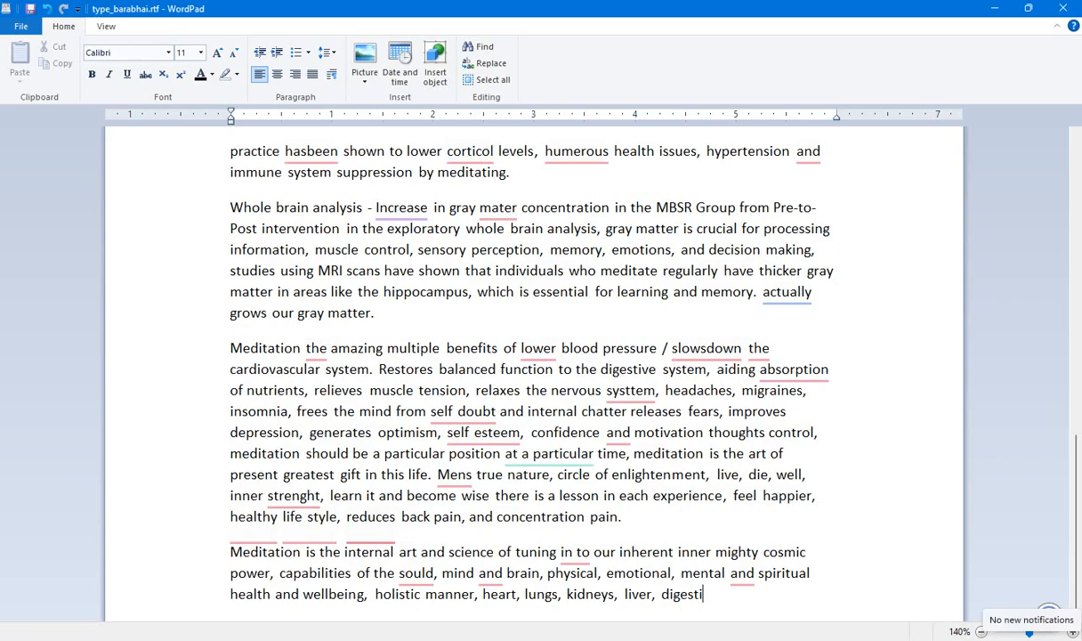
pyautogui.write('ve')
pyautogui.write(' system')
pyautogui.write('.')
pyautogui.write(', l')
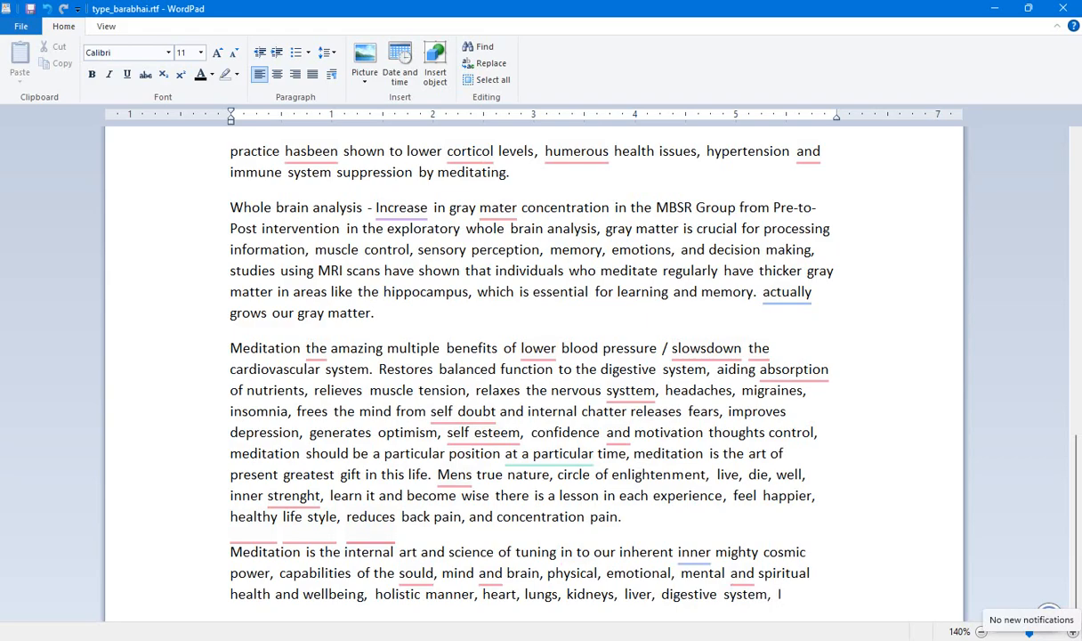
pyautogui.write('mmune system')
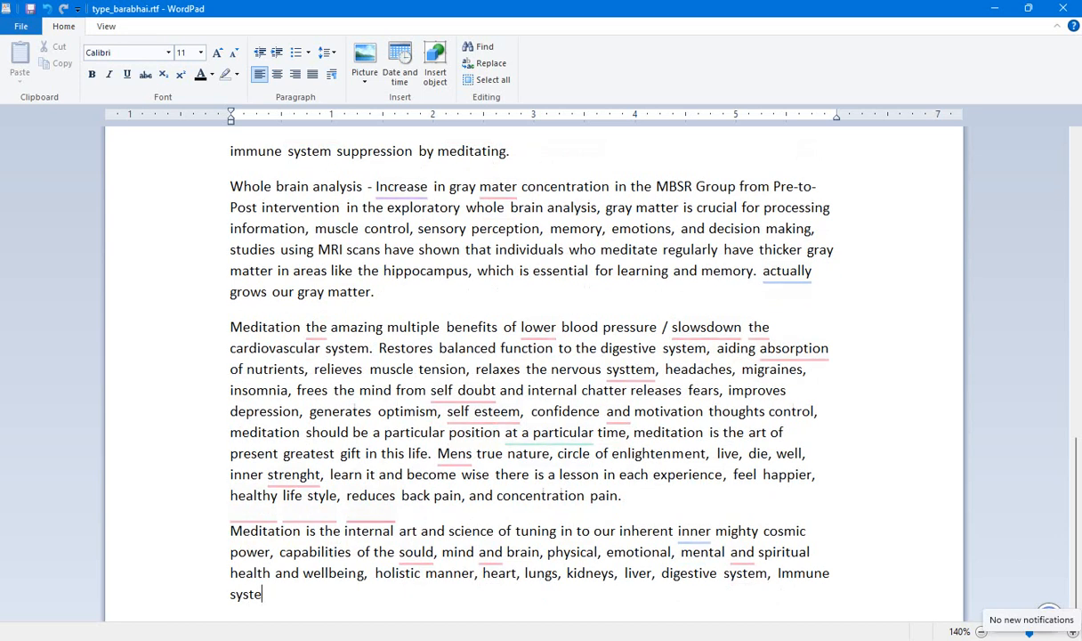
pyautogui.write(' etc')
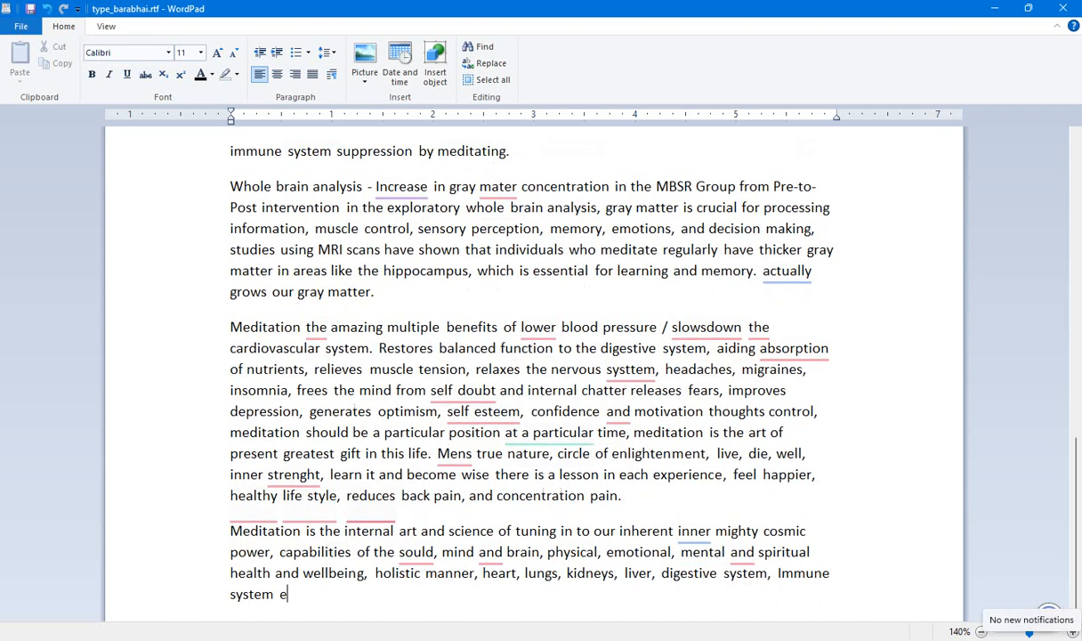
pyautogui.write('. Organ')
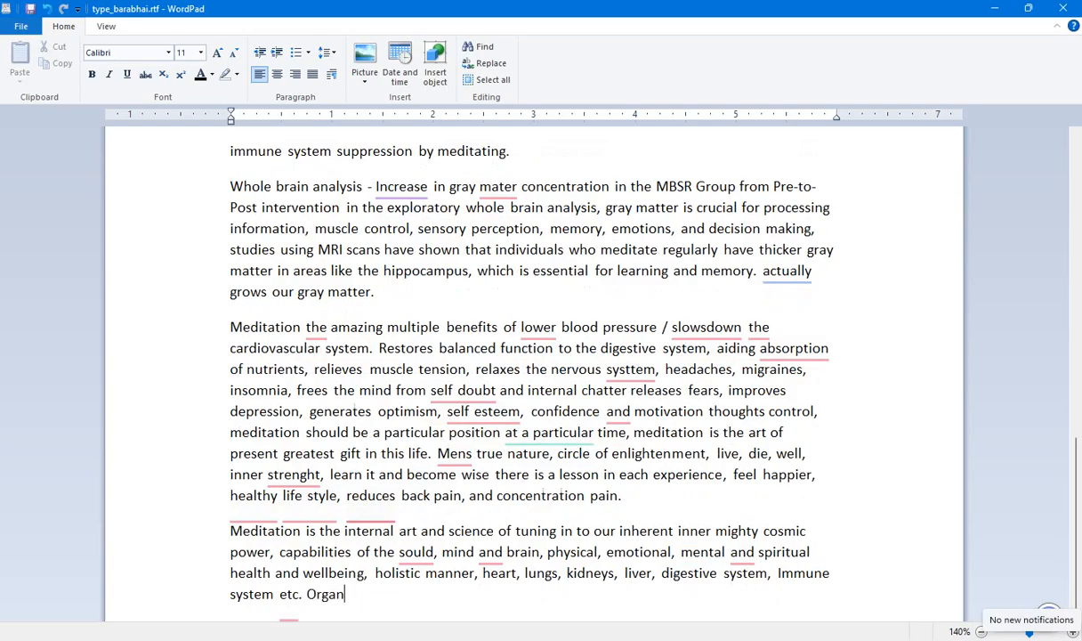
pyautogui.write('s capabilitie')
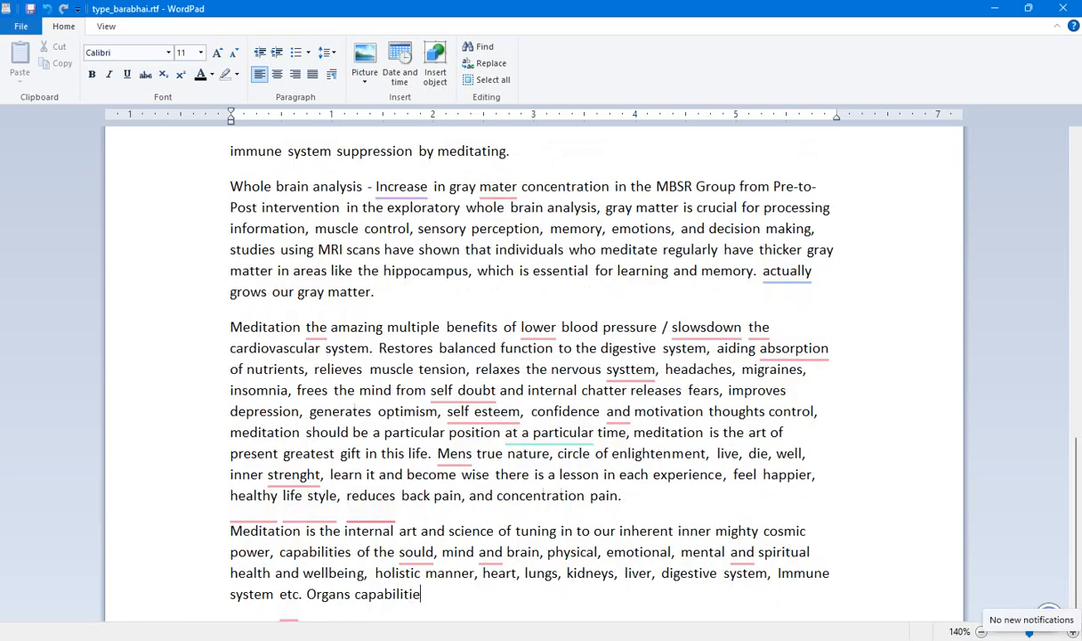
pyautogui.write('s of meditation.')
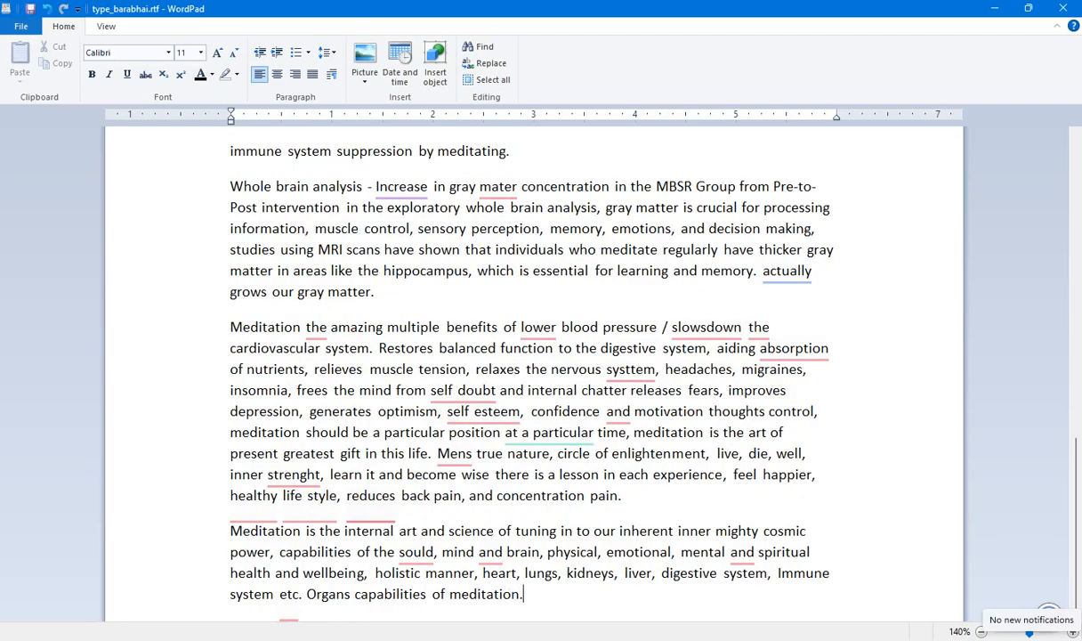
pyautogui.write(' scientific studi')
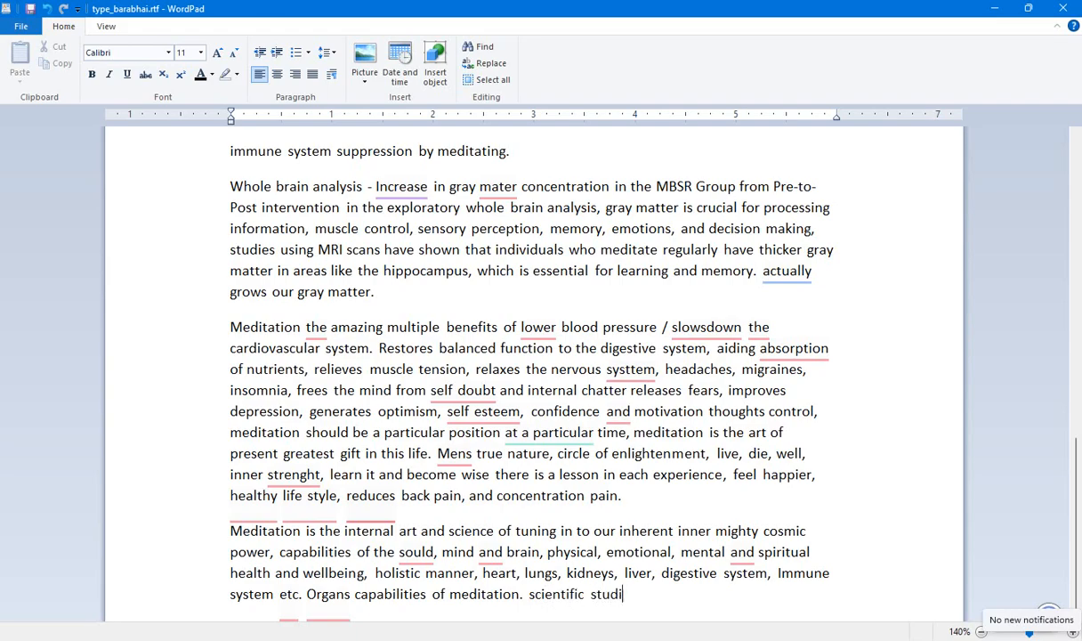
pyautogui.write('es all confirm that')
pyautogui.write(' meditation')
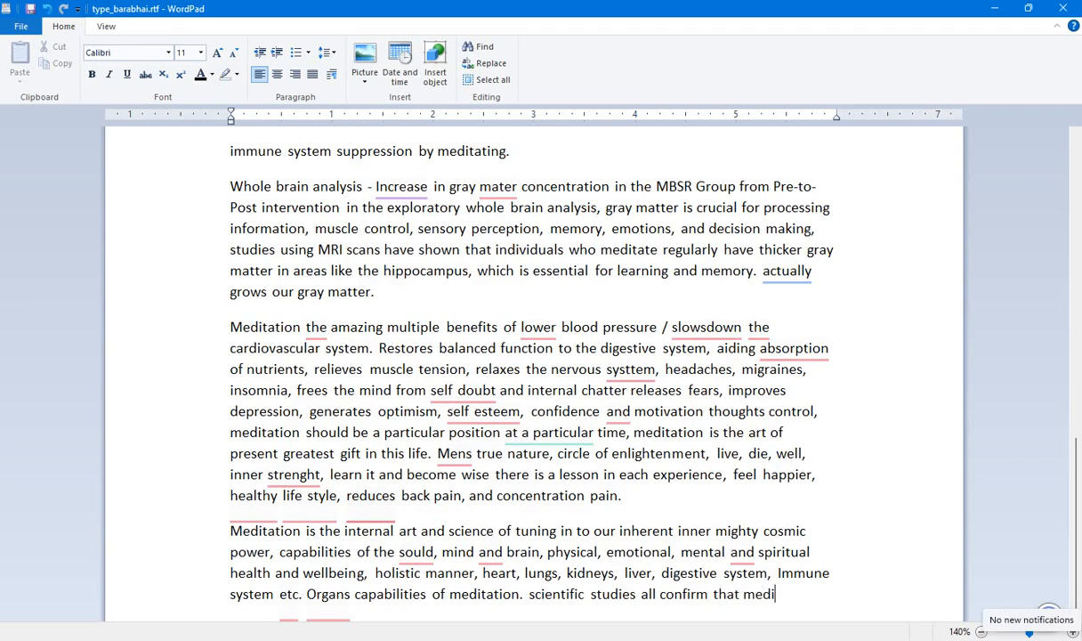
pyautogui.write(' can ')
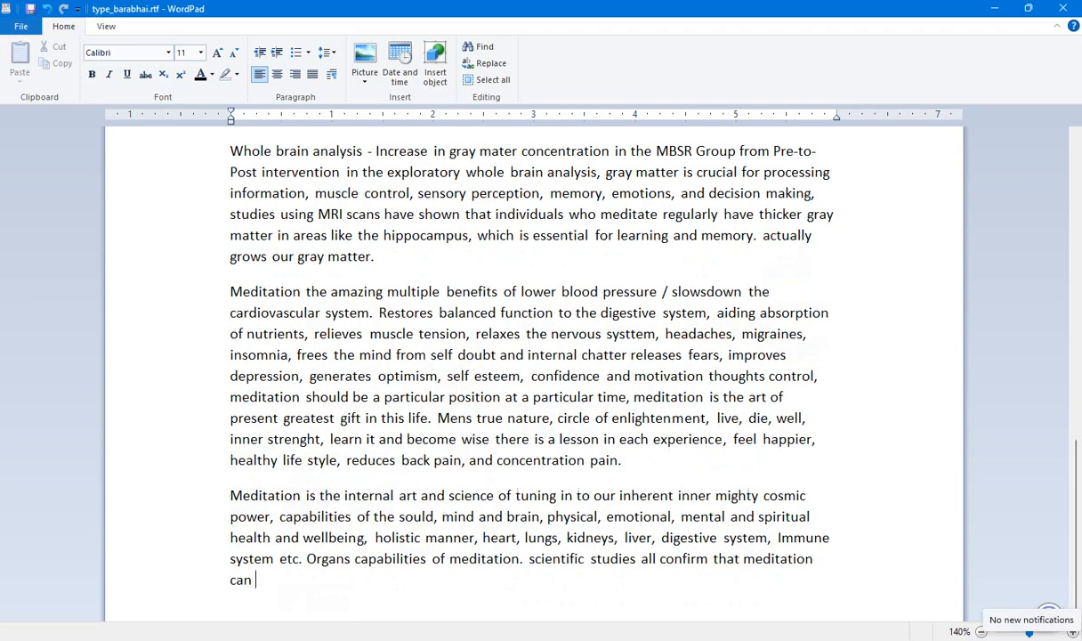
pyautogui.write('help mul')
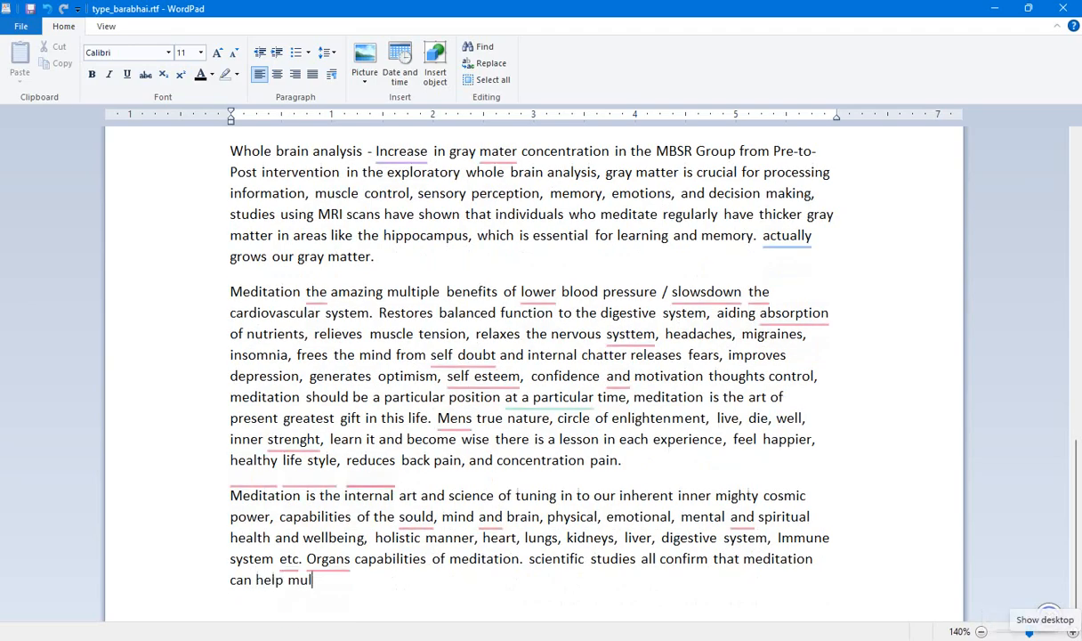
pyautogui.write('tiple benefits')
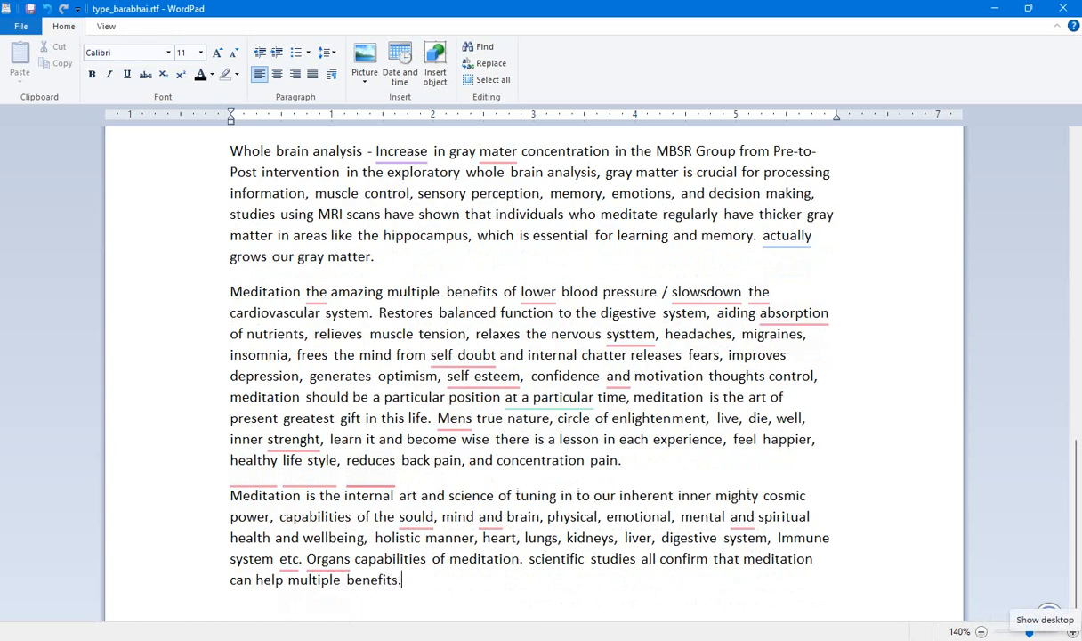
pyautogui.write('. Here we are')
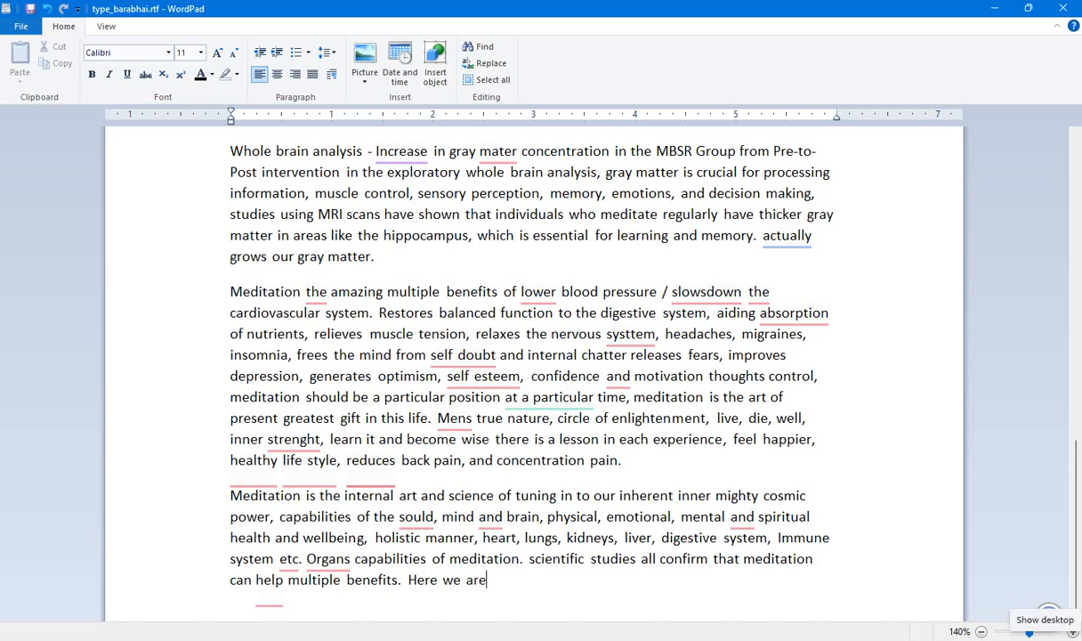
pyautogui.write(' now.')
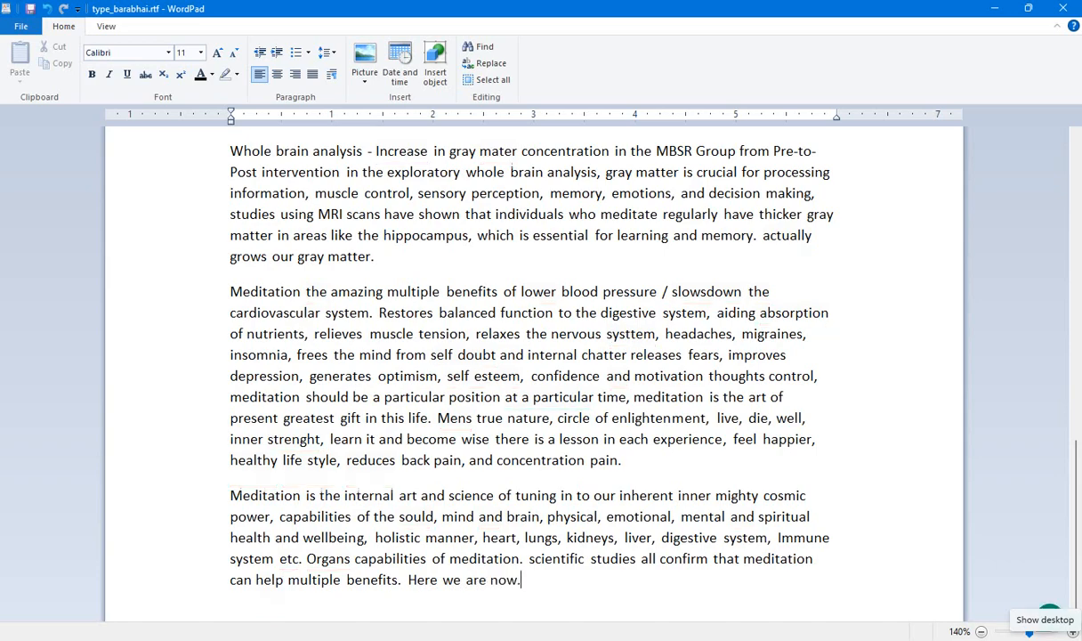
# Start a new paragraph with the verse opening "Vasudevasutam devam,".
pyautogui.press('Return')
pyautogui.write('Va')
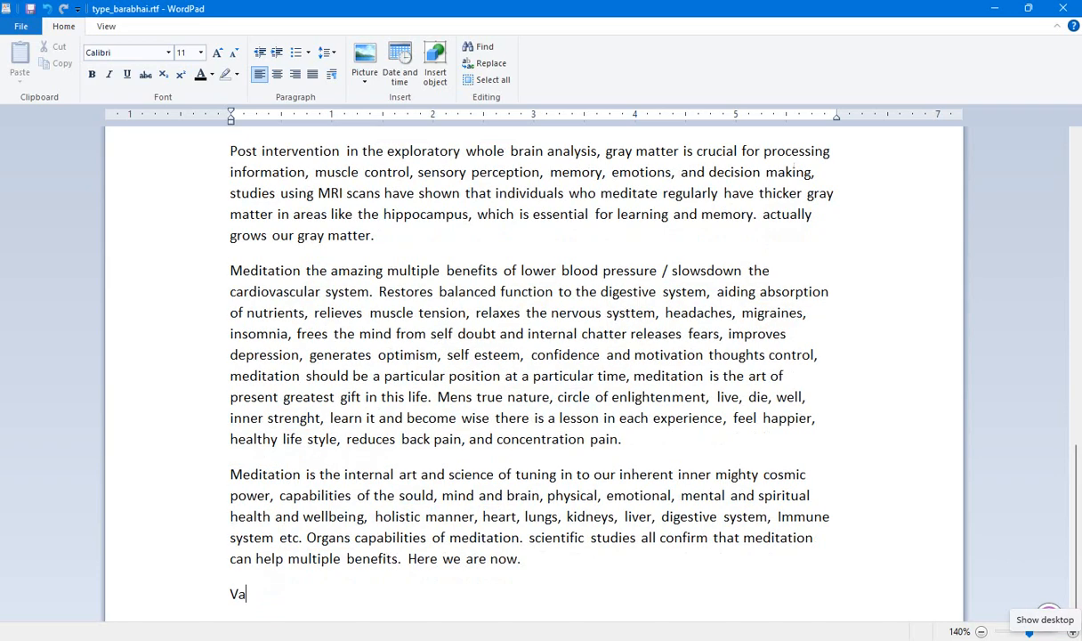
pyautogui.write('sudev')
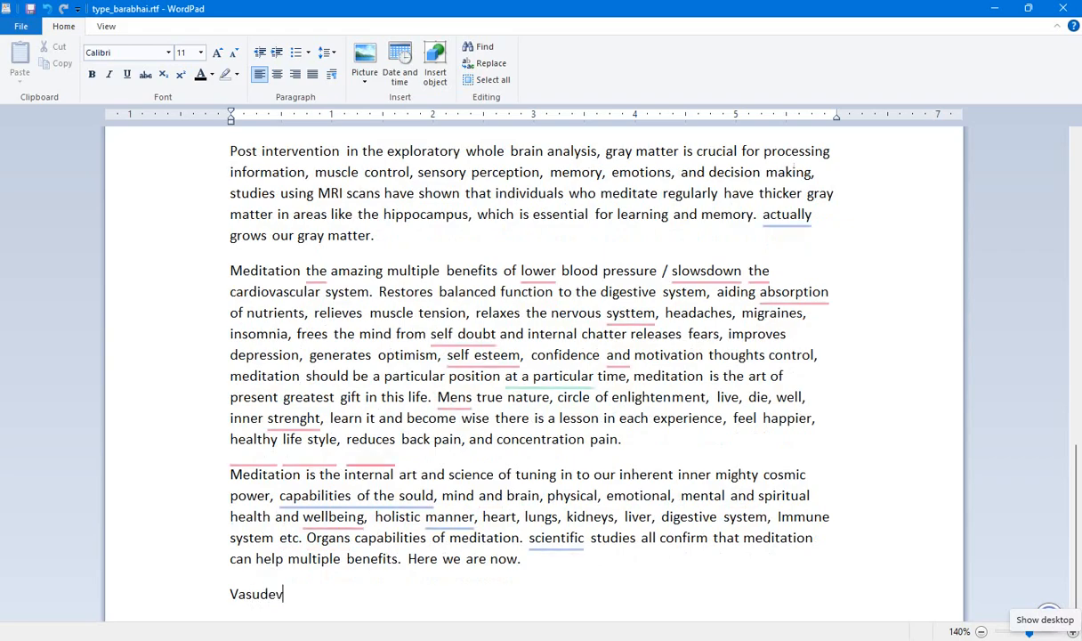
pyautogui.write('asutam devam, ka')
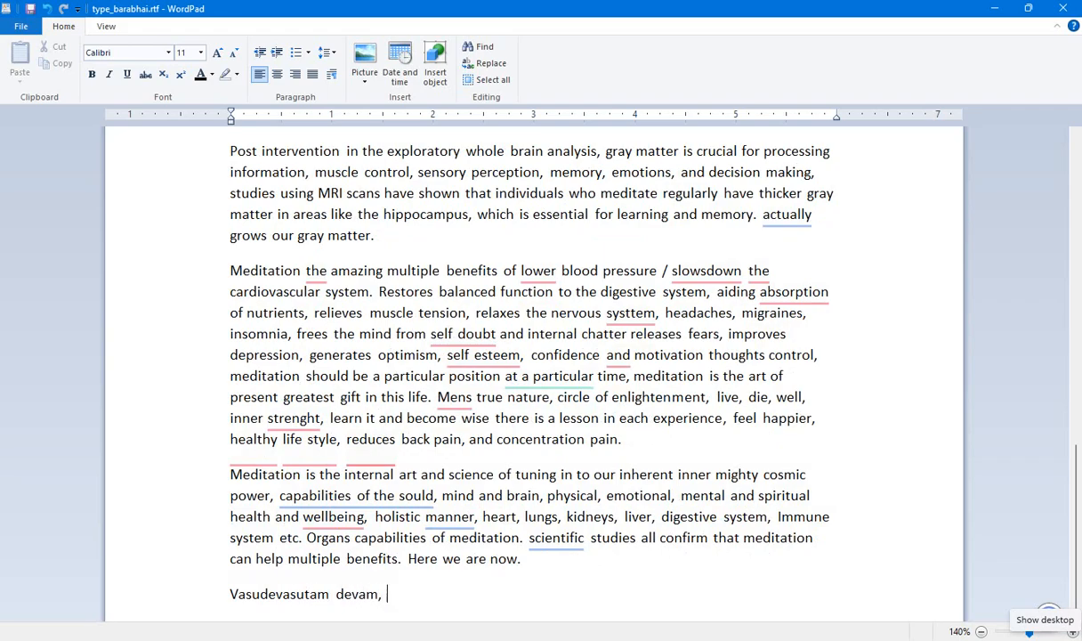
pyautogui.write('msa - chanura -')
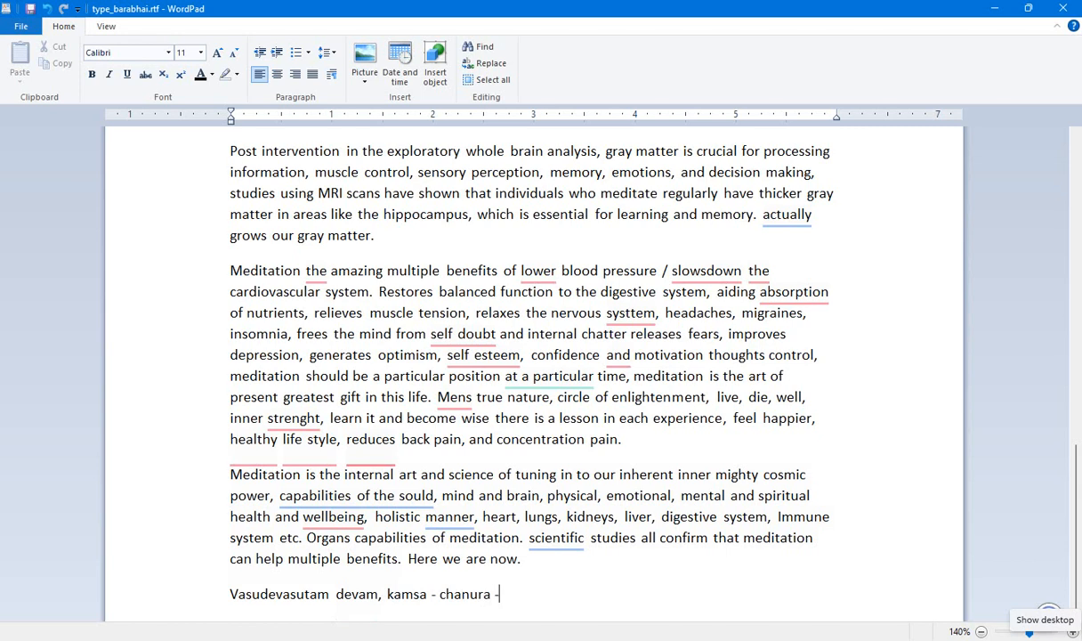
pyautogui.write('mardanam, Devaki')
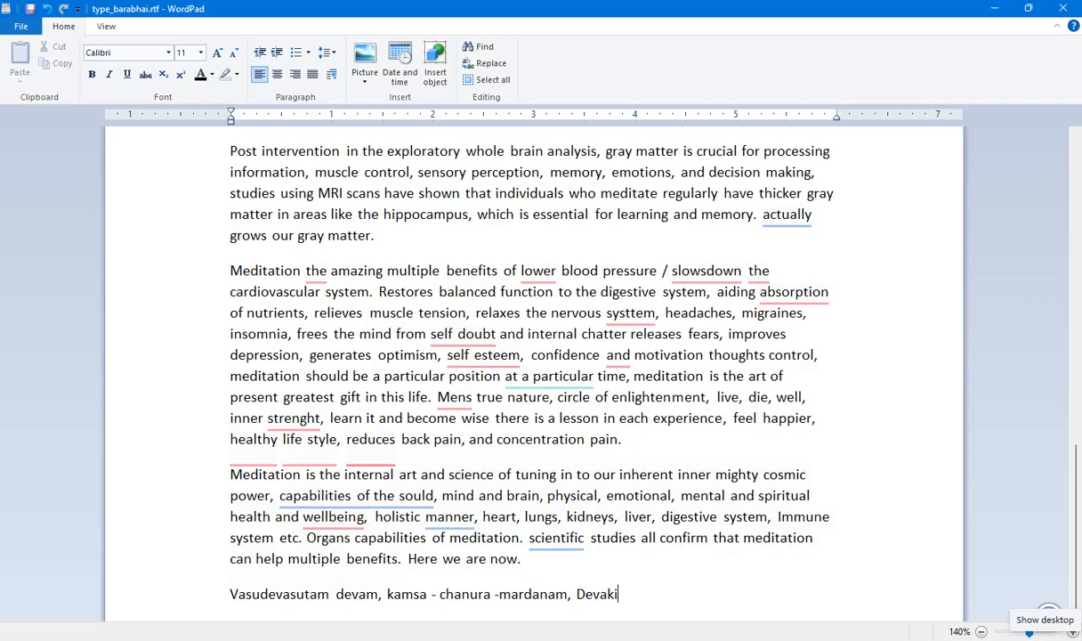
pyautogui.write('-Paramanandam, krishnam')
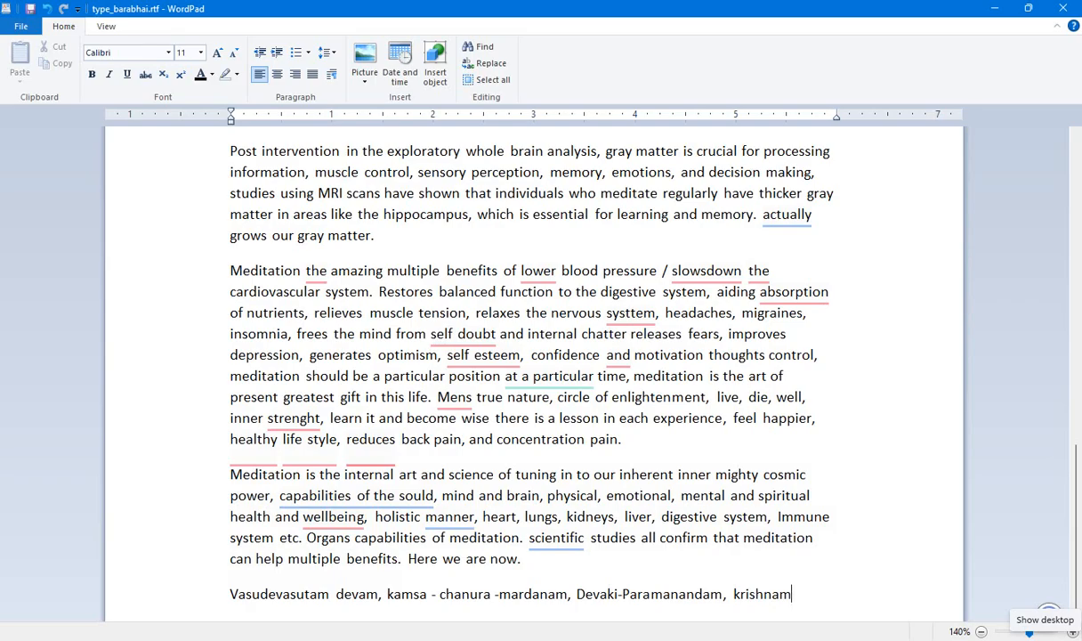
# Complete the verse with "Vande Jagat Gurum.".
pyautogui.write('Vande Jagat')
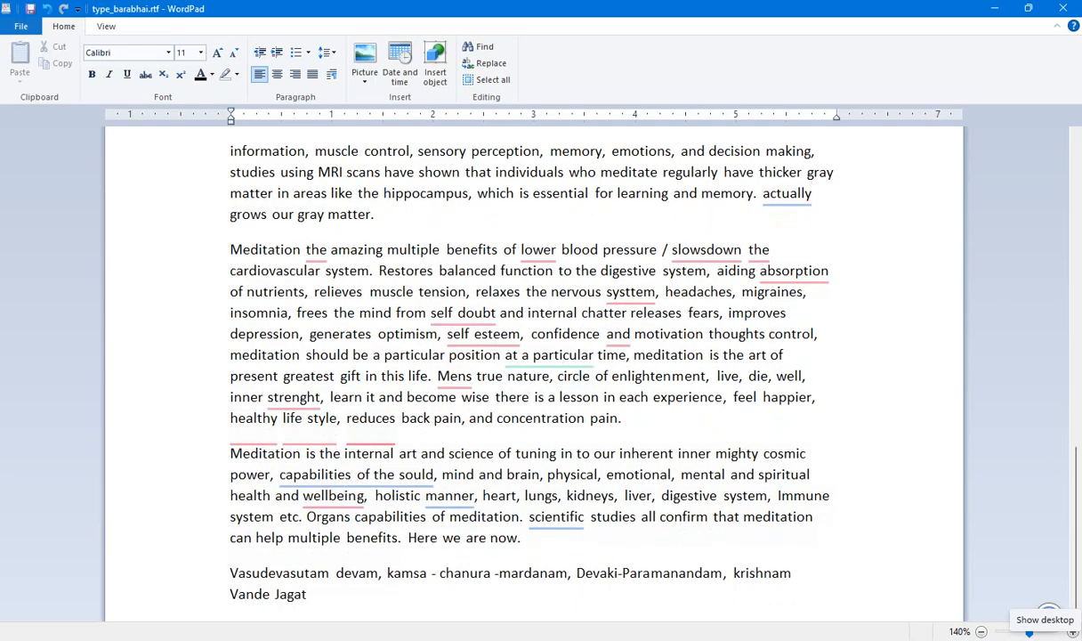
pyautogui.write(' Guru')
pyautogui.write('m.')
# Add a new closing paragraph reading "Om Shanti Shanti Shanti Om.".
pyautogui.press('Return')
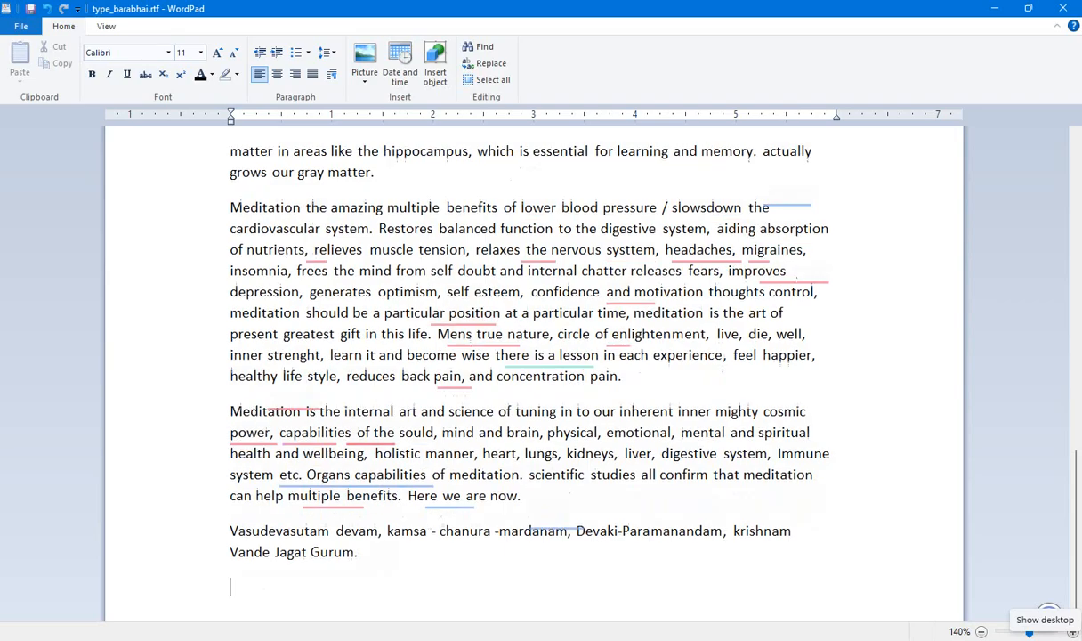
pyautogui.write('Om S')
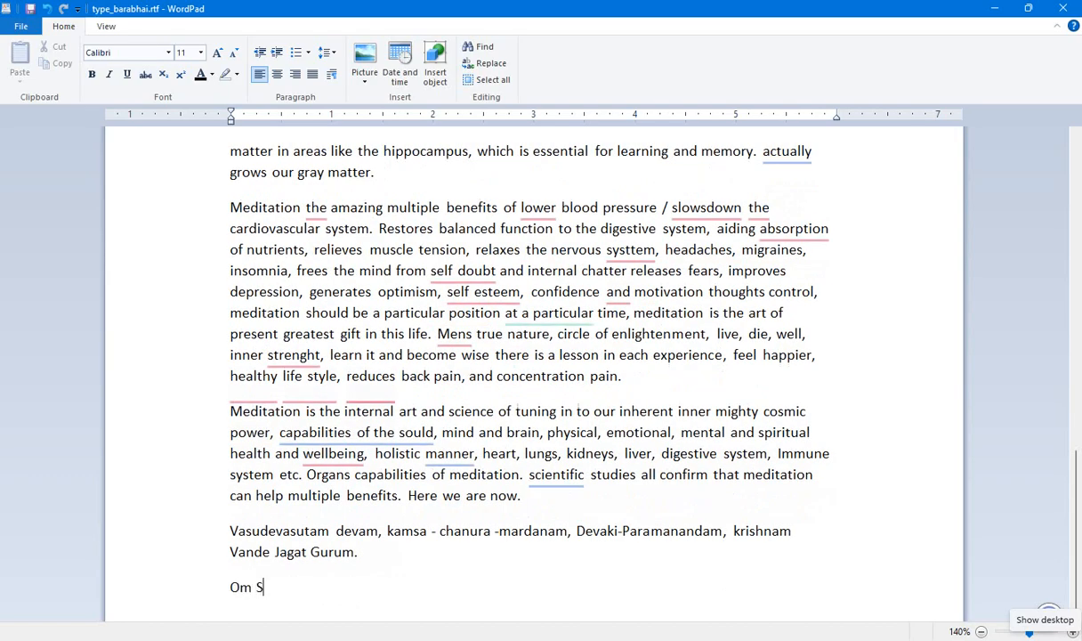
pyautogui.write('hanti Shanti Shanti')
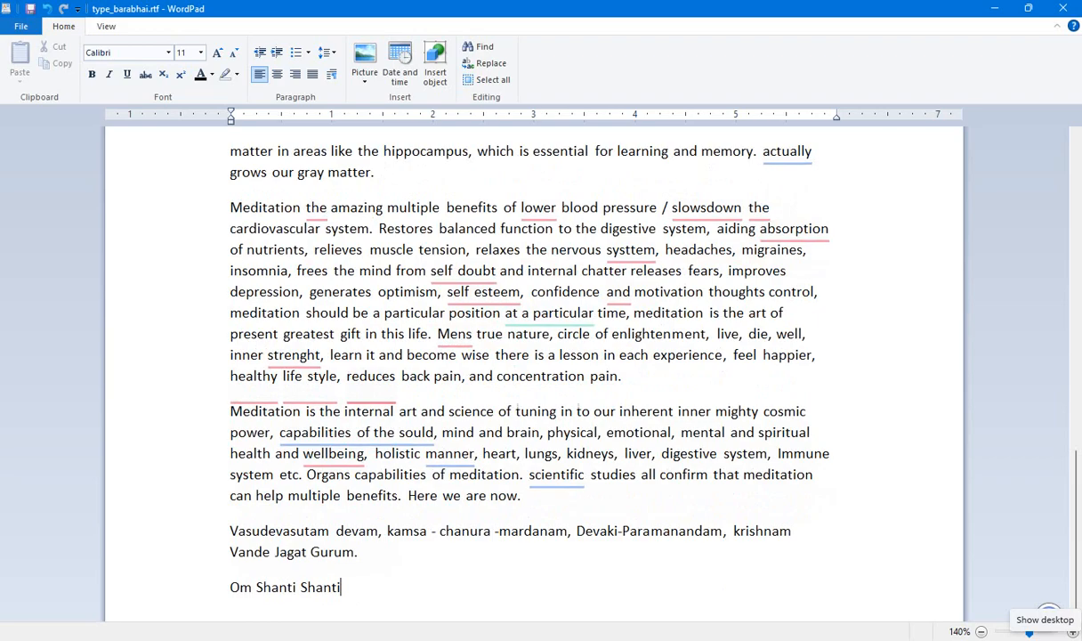
pyautogui.write(' O')
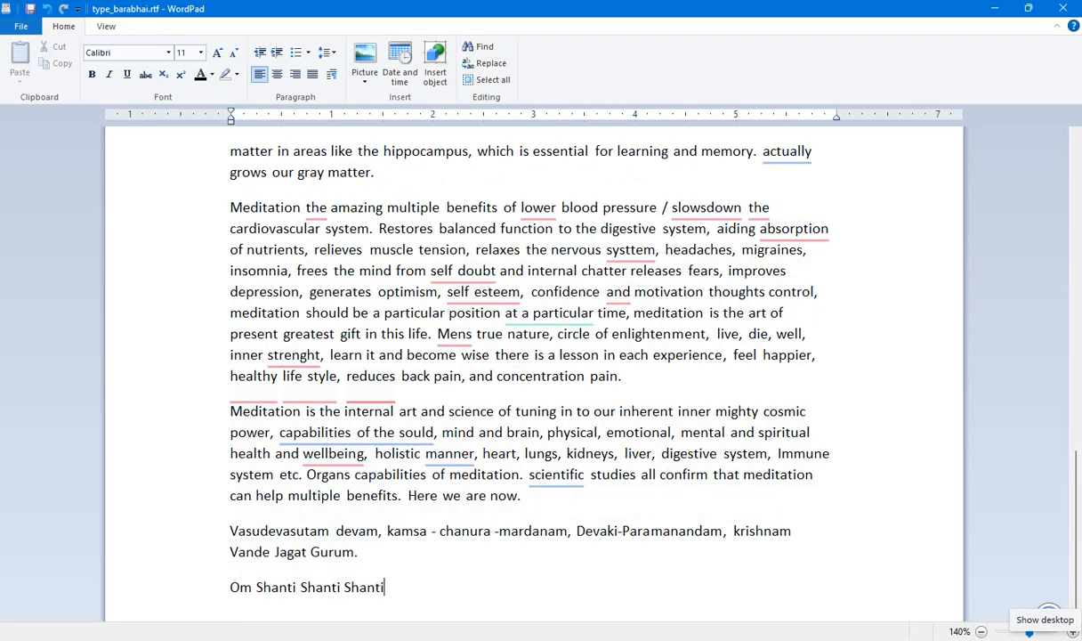
pyautogui.write('m.')
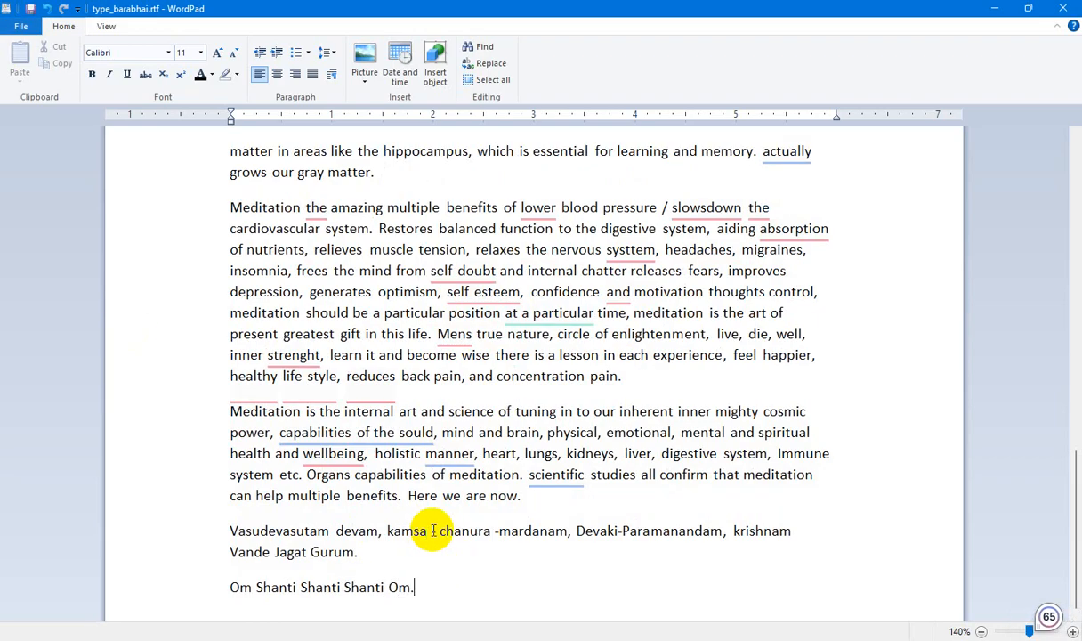
# Review the completed essay on meditation from its heading through the closing paragraphs for flagged words.
pyautogui.tripleClick(451, 436)
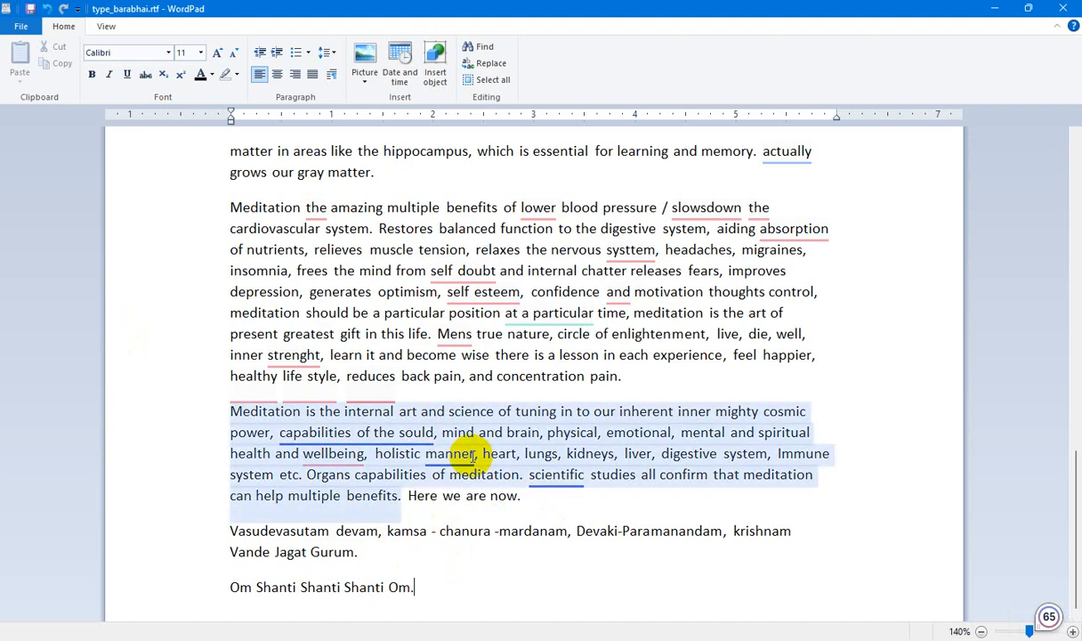
pyautogui.click(495, 452)
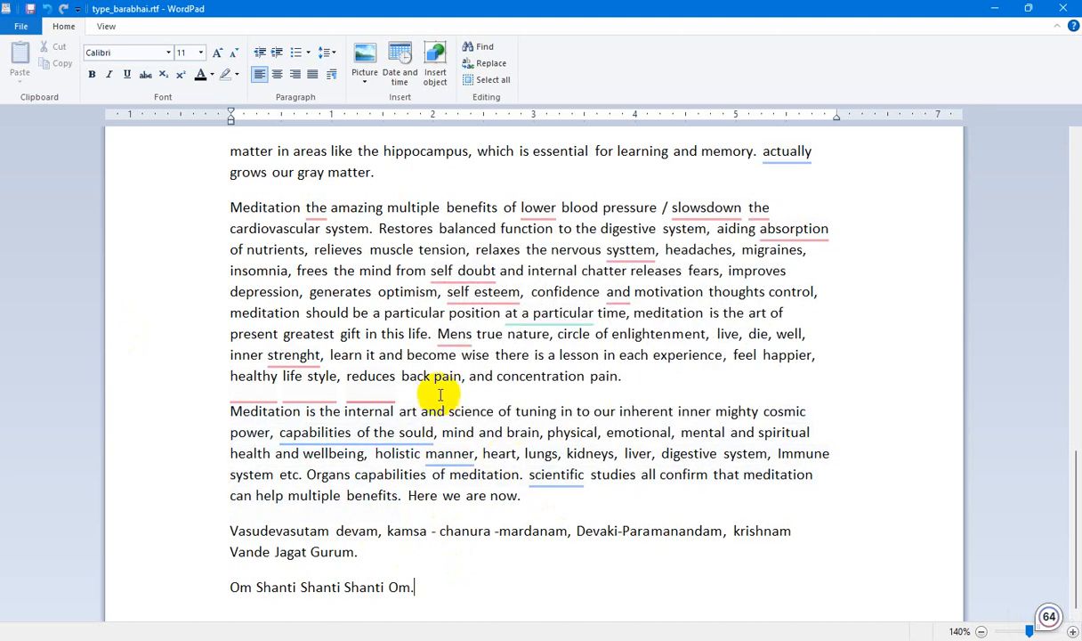
pyautogui.scroll(7, 528, 331)
pyautogui.scroll(6, 527, 331)
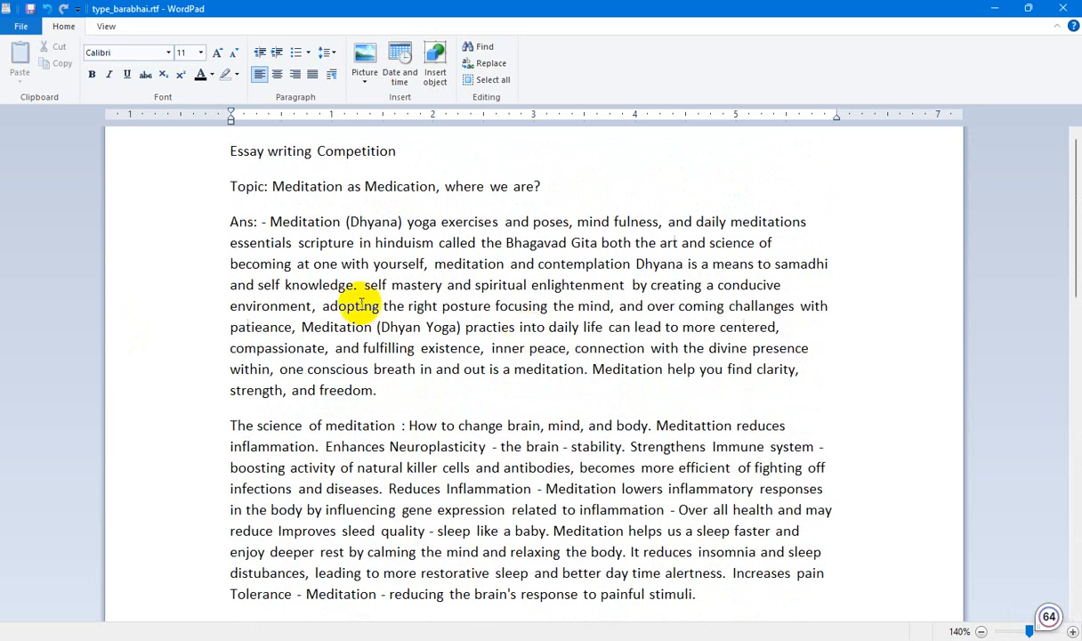
pyautogui.scroll(-15, 334, 205)
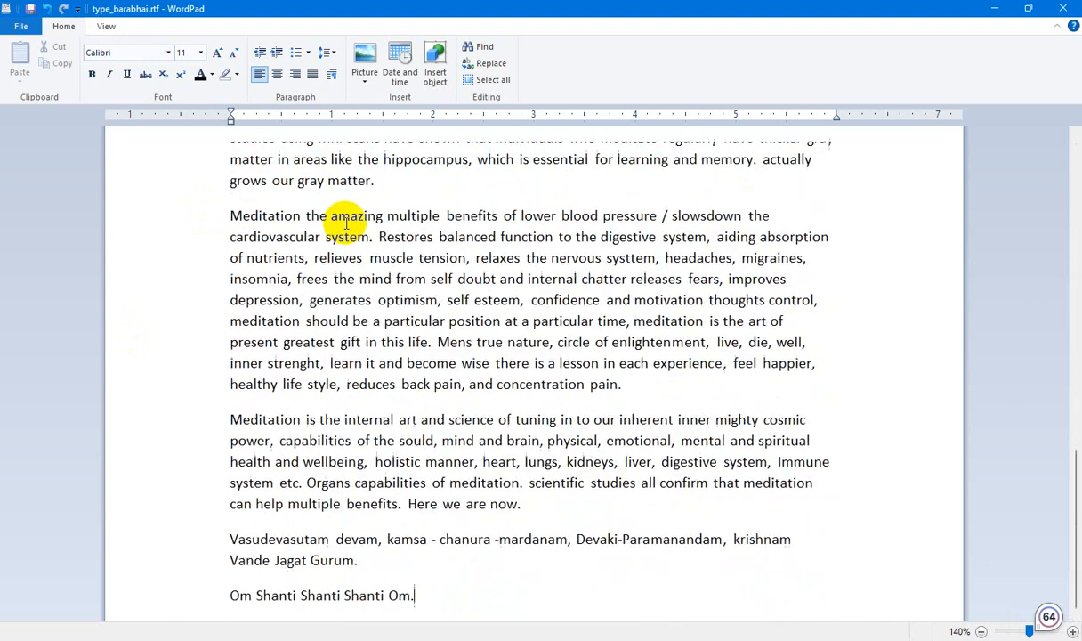
pyautogui.moveTo(416, 593); pyautogui.dragTo(213, 126)
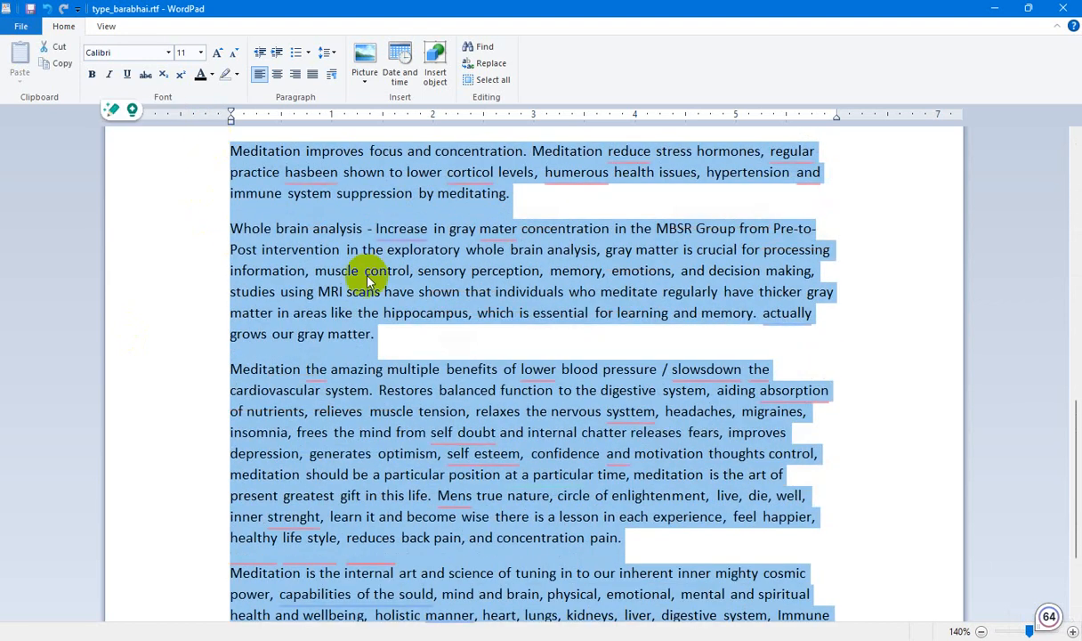
pyautogui.scroll(12, 447, 368)
pyautogui.scroll(3, 447, 368)
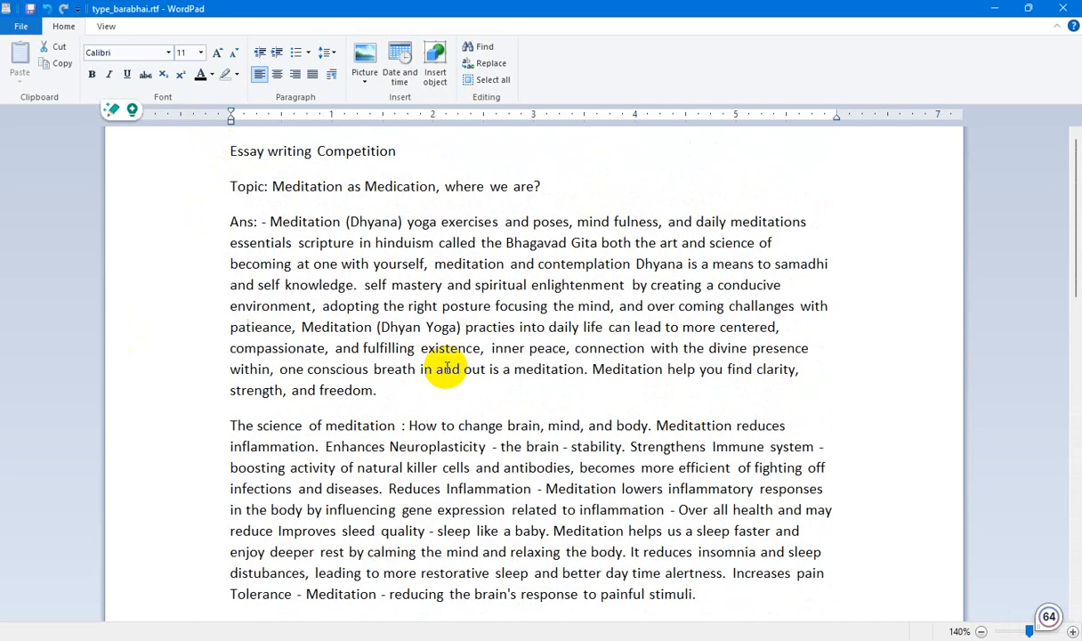
pyautogui.scroll(-11, 447, 367)
pyautogui.click(449, 348)
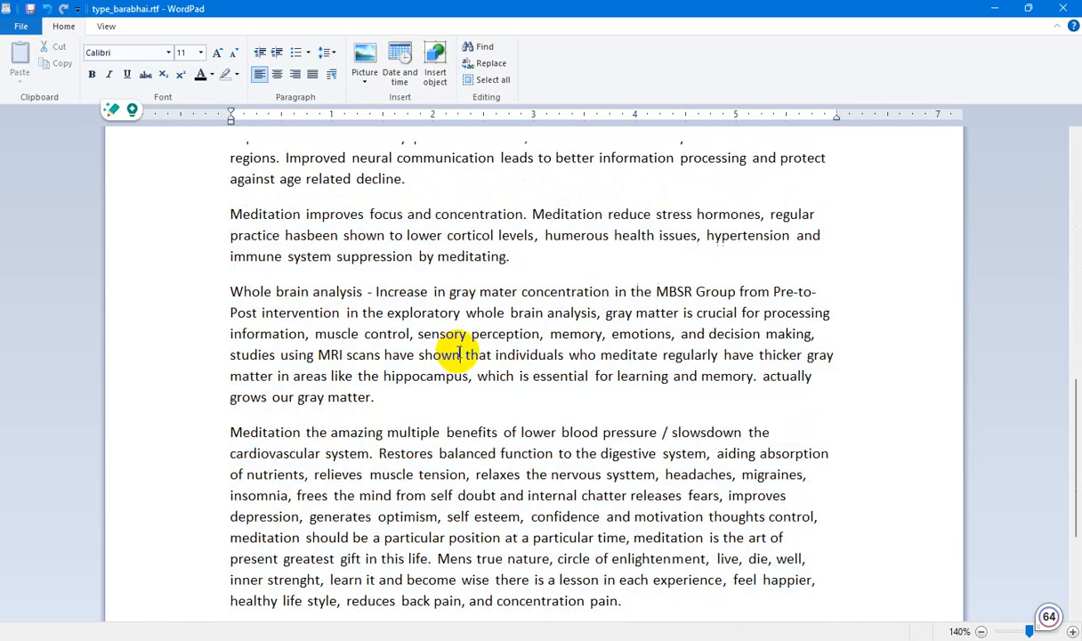
# Correct "strenght" to "strength" and "Mens" to "Means" in the paragraph on the multiple benefits of meditation.
pyautogui.scroll(-4, 454, 356)
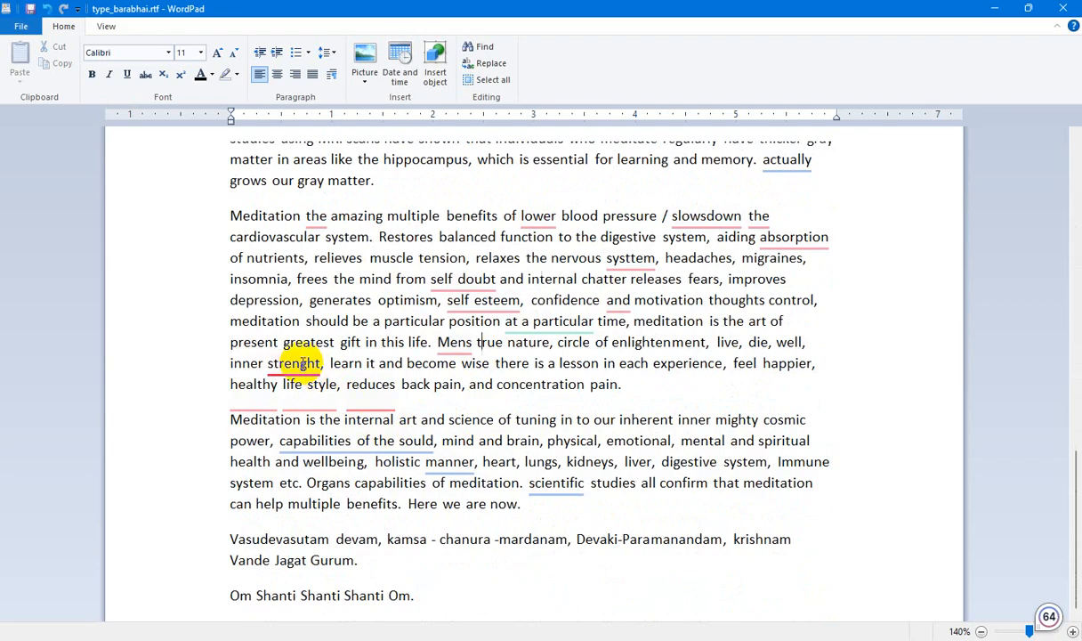
pyautogui.moveTo(303, 363)
pyautogui.click(293, 412)
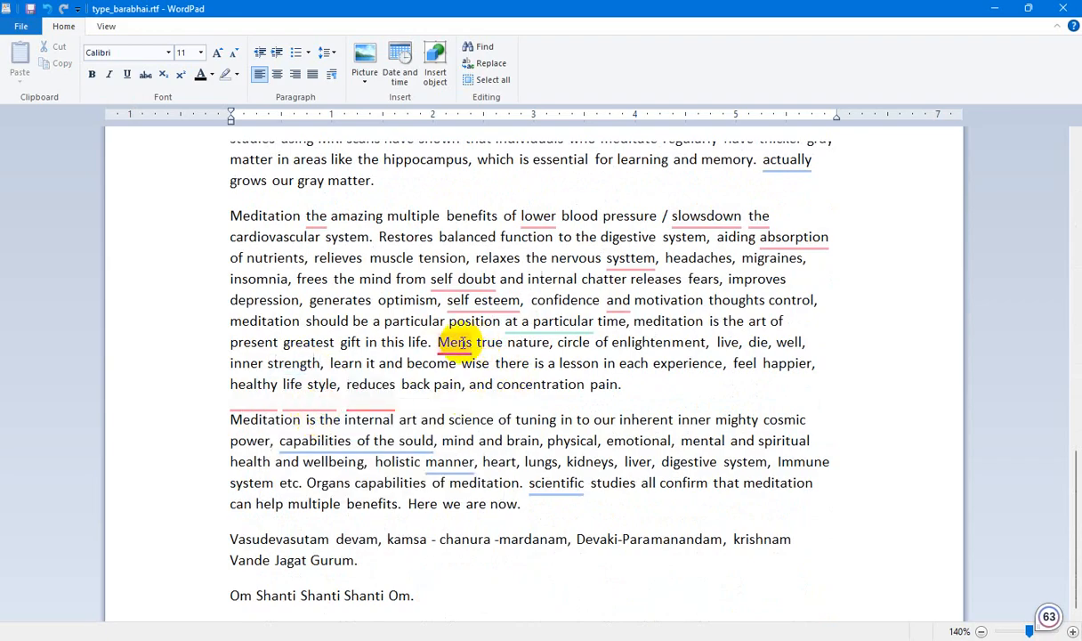
pyautogui.moveTo(456, 344)
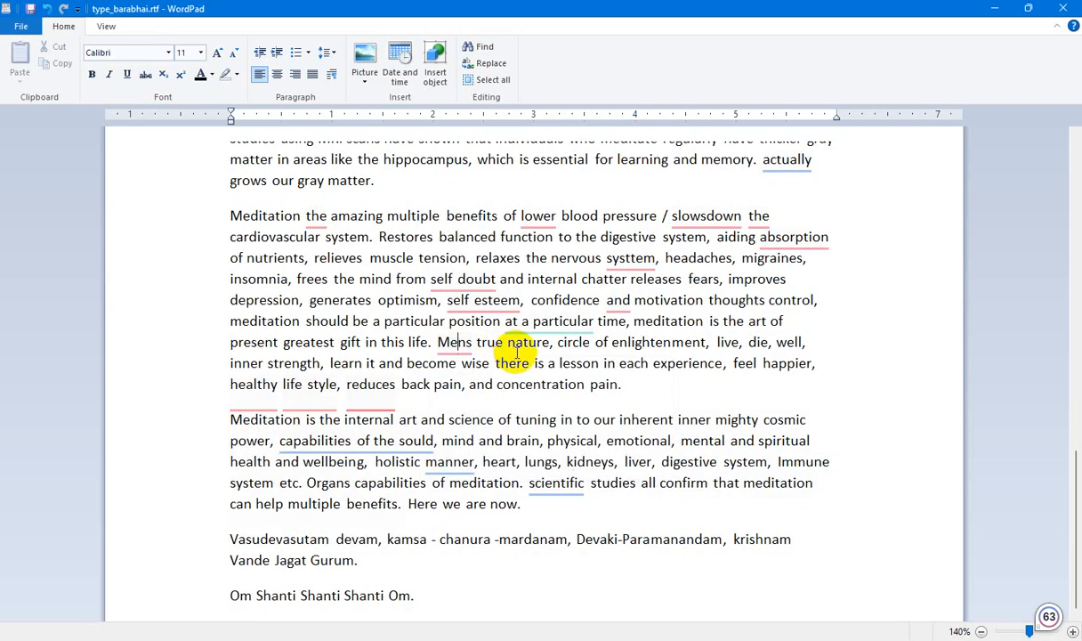
pyautogui.write('a')
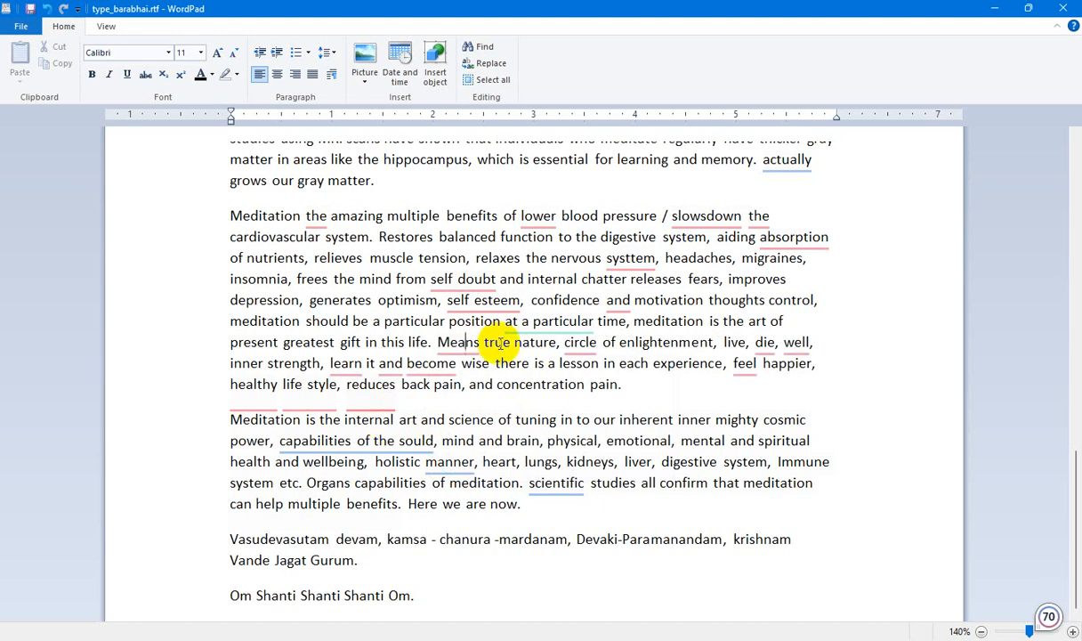
# Add a comma after "confidence" and hyphenate "self-esteem" in the multiple benefits paragraph using the Grammarly suggestions.
pyautogui.moveTo(617, 301)
pyautogui.click(627, 348)
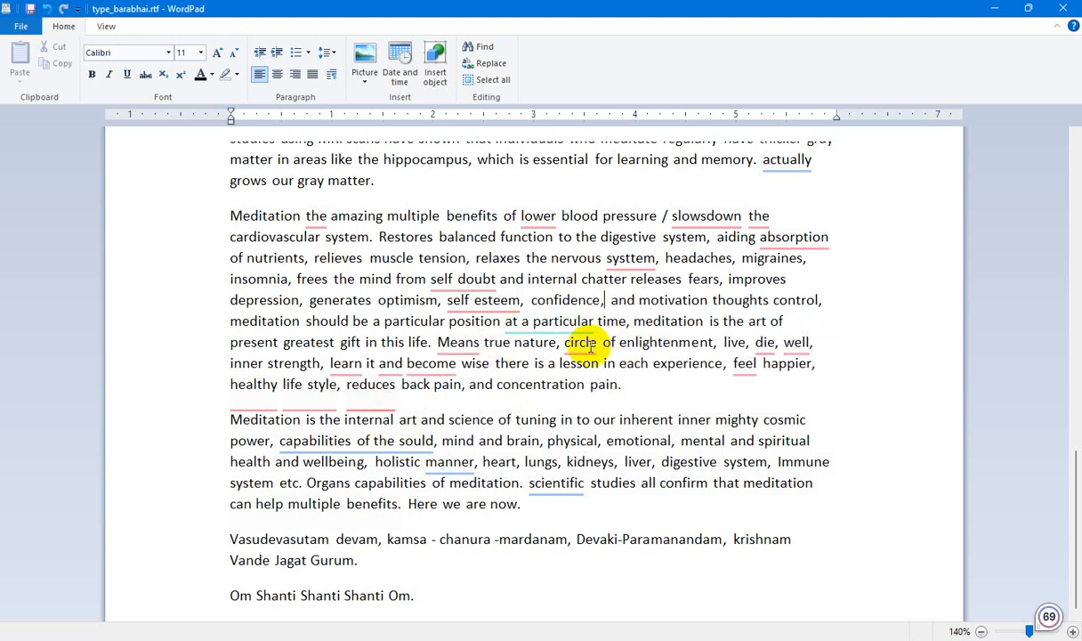
pyautogui.moveTo(481, 301)
pyautogui.click(484, 347)
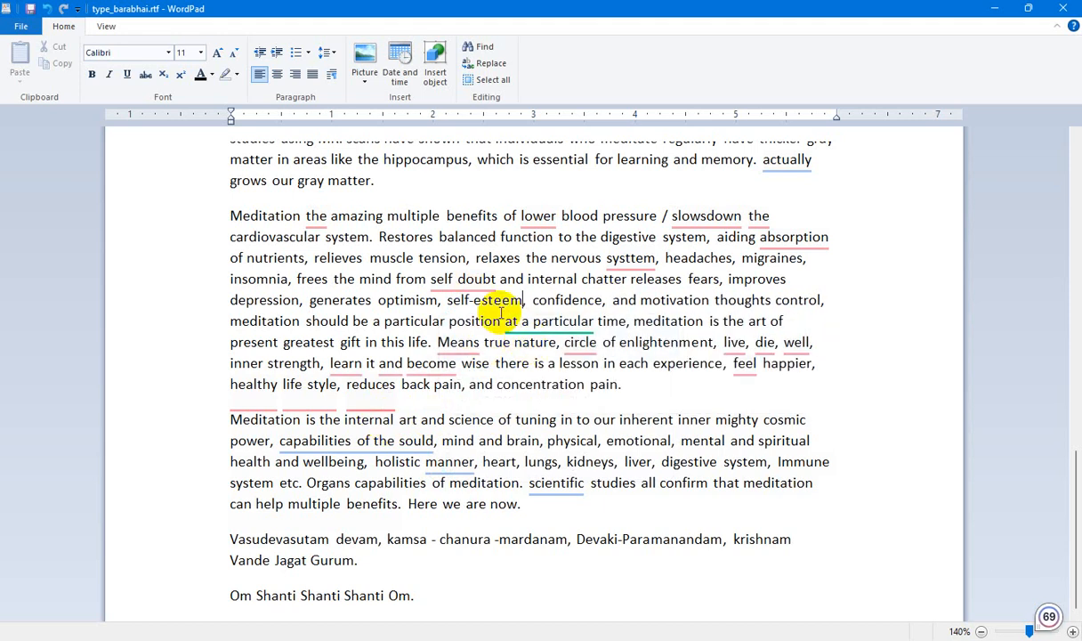
# Hyphenate "self-doubt" and correct "systtem" to "system" in the same paragraph.
pyautogui.moveTo(440, 278)
pyautogui.click(466, 329)
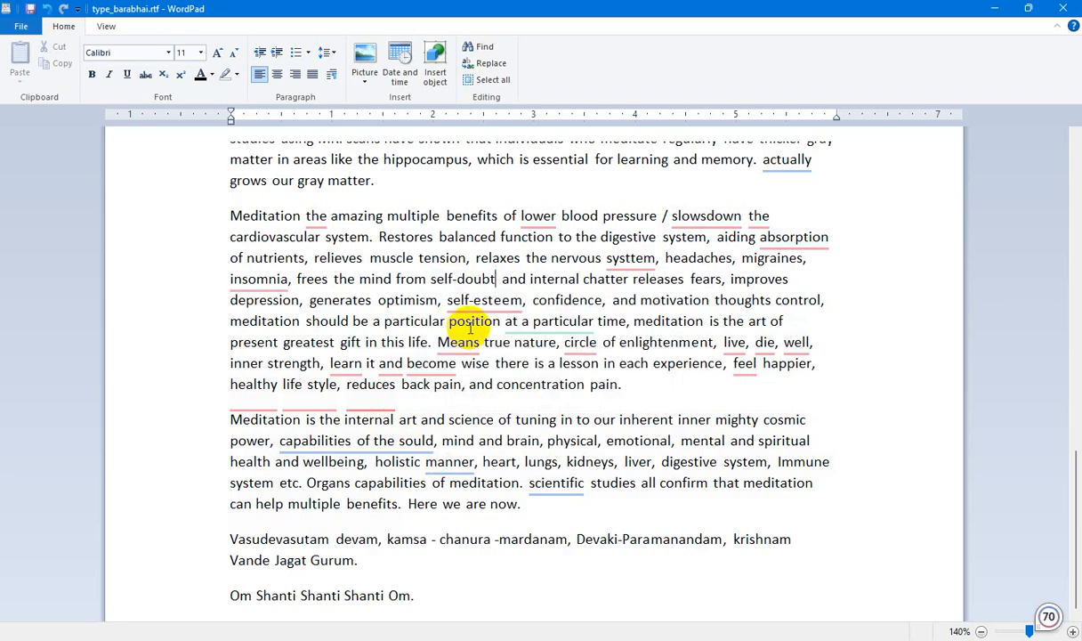
pyautogui.moveTo(631, 257)
pyautogui.click(633, 302)
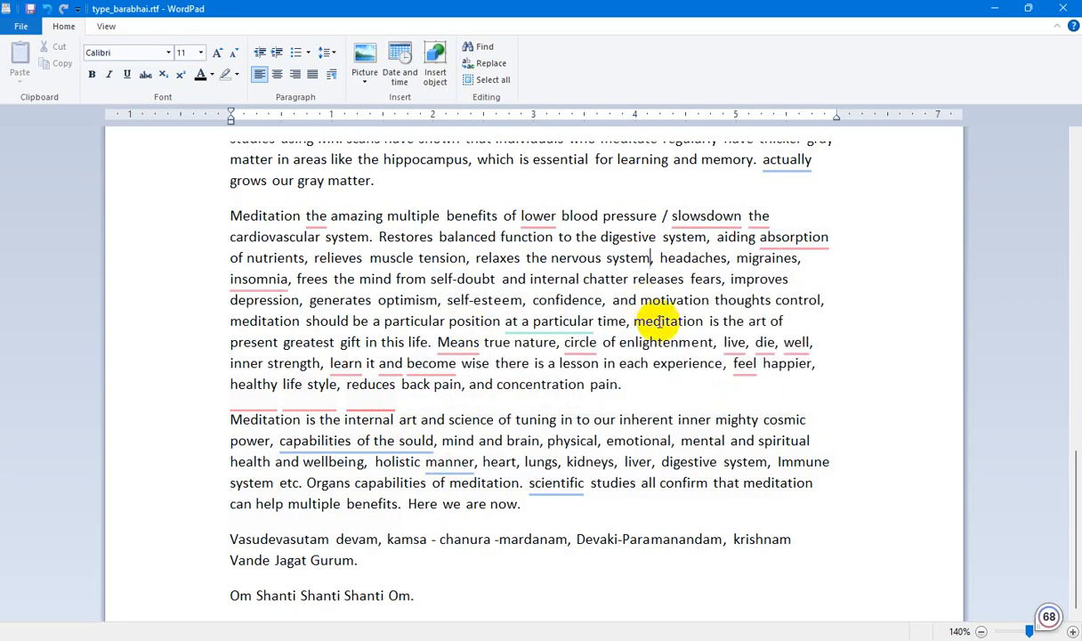
# Replace "lower" with "lowering" before "blood pressure" and insert "and" before "insomnia".
pyautogui.moveTo(529, 217)
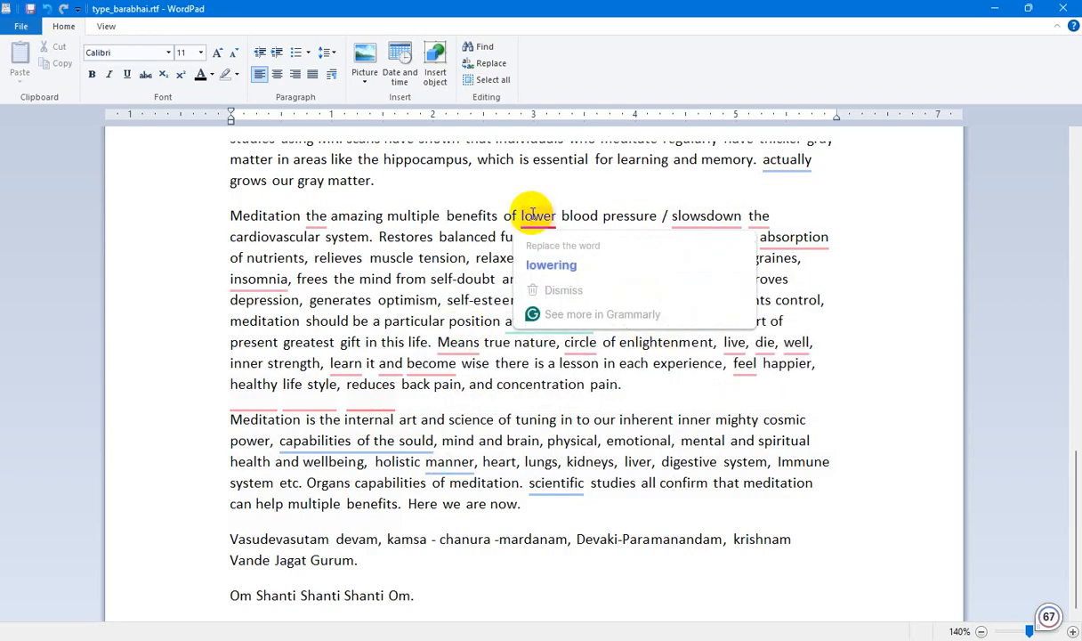
pyautogui.click(552, 265)
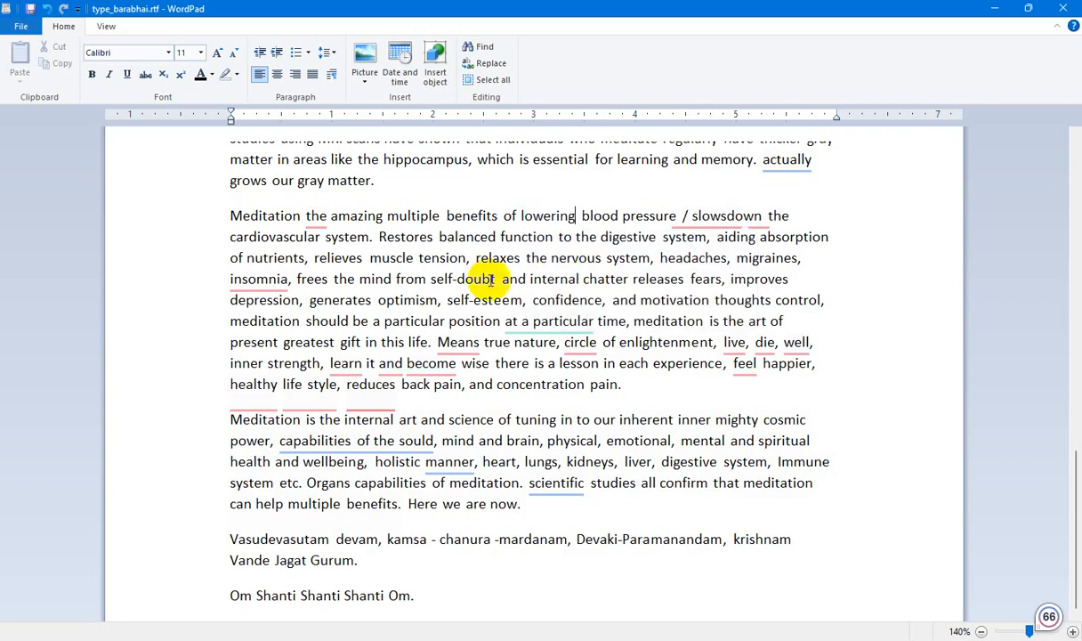
pyautogui.moveTo(258, 278)
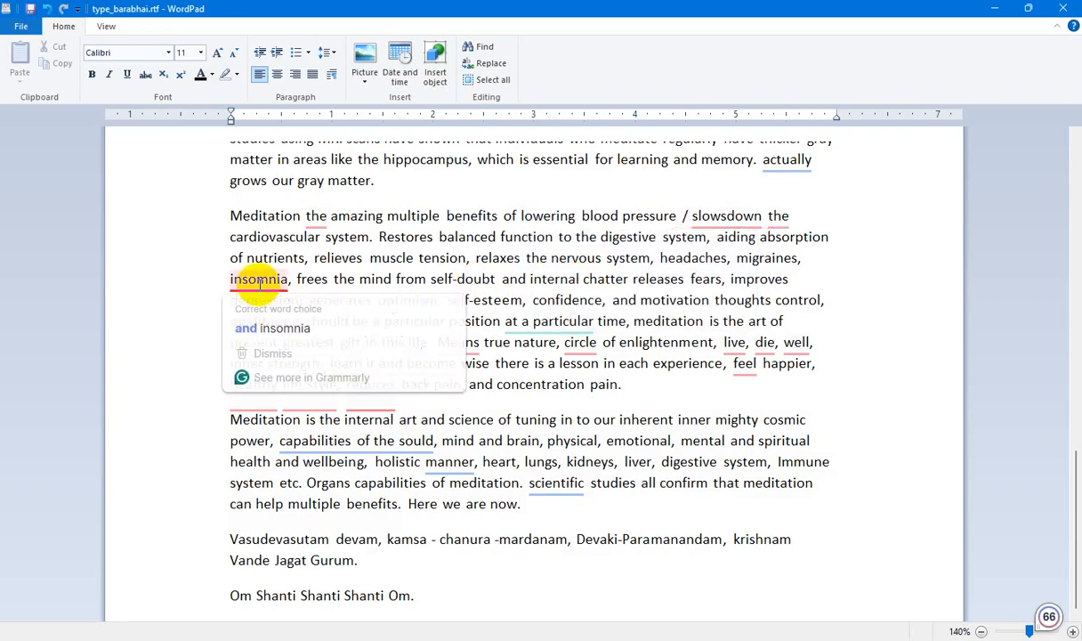
pyautogui.click(271, 328)
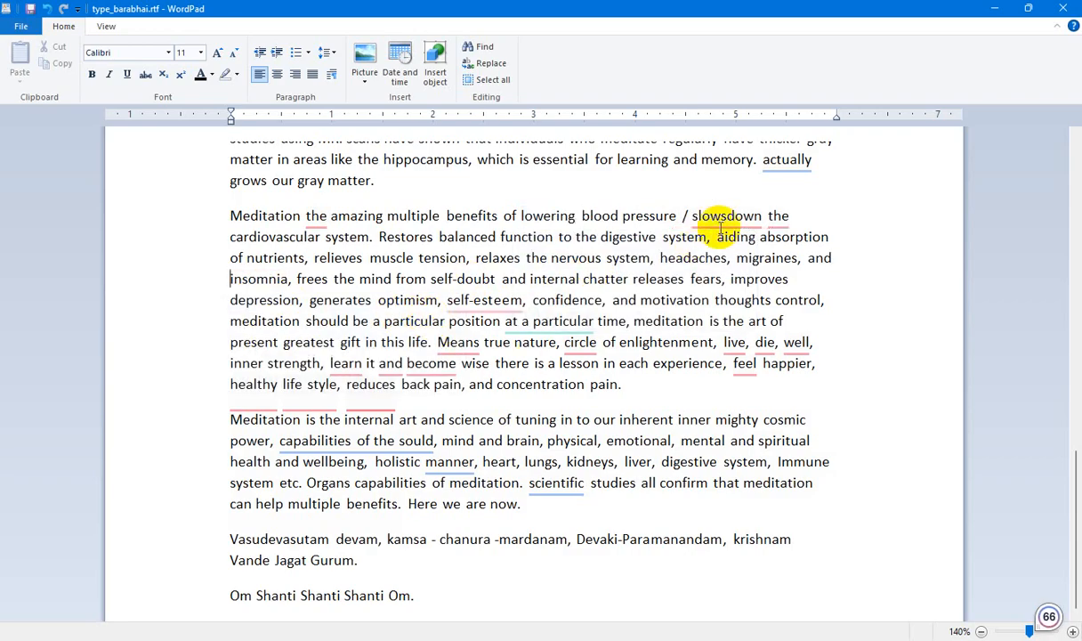
# Split "slowsdown" into "slows down" and insert "and" before "self-esteem".
pyautogui.moveTo(723, 221)
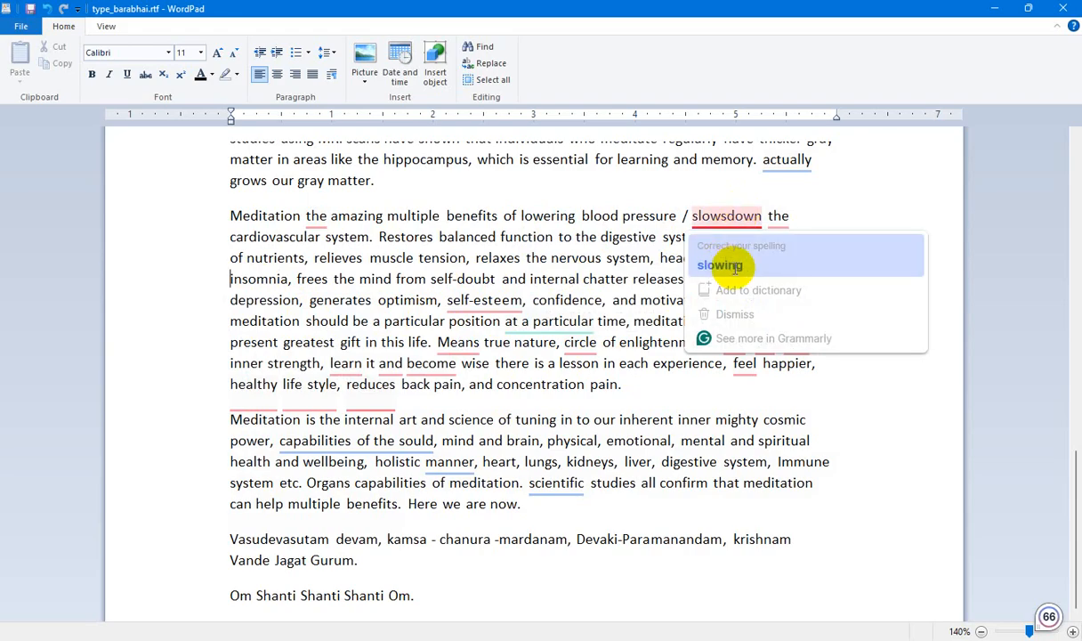
pyautogui.click(728, 216)
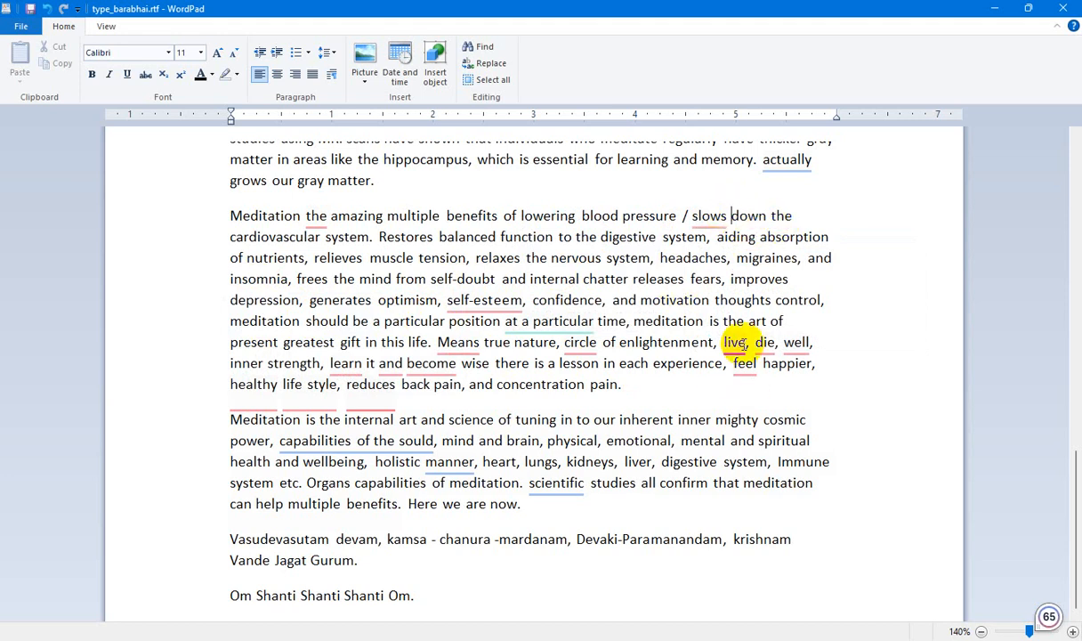
pyautogui.moveTo(503, 298)
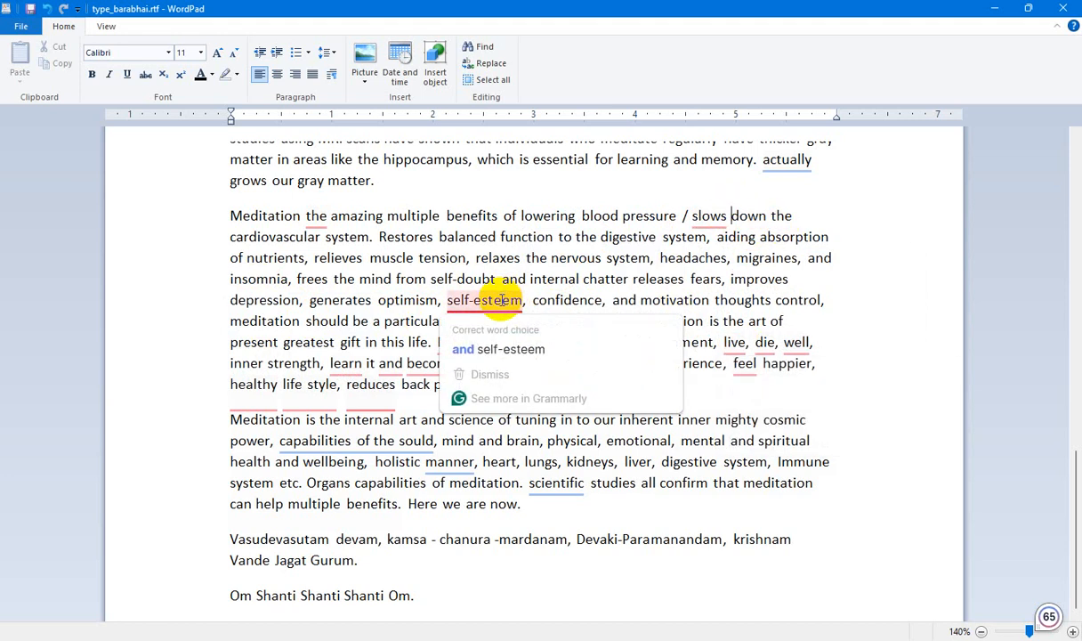
pyautogui.click(501, 348)
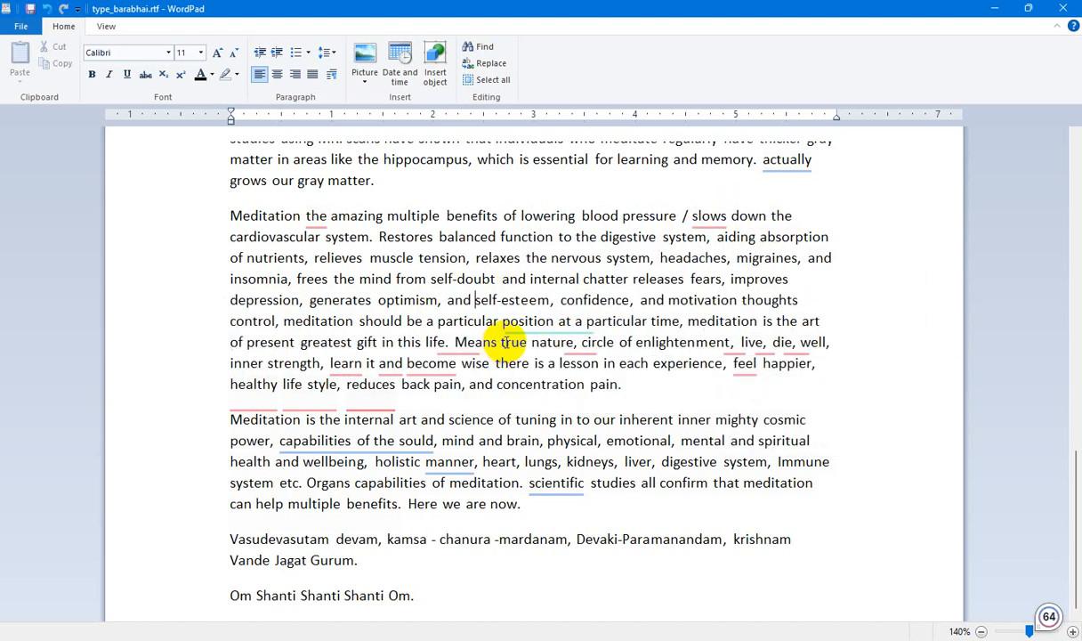
# Replace "become" with "becoming" before "wise" in the multiple benefits paragraph.
pyautogui.moveTo(425, 364)
pyautogui.click(442, 412)
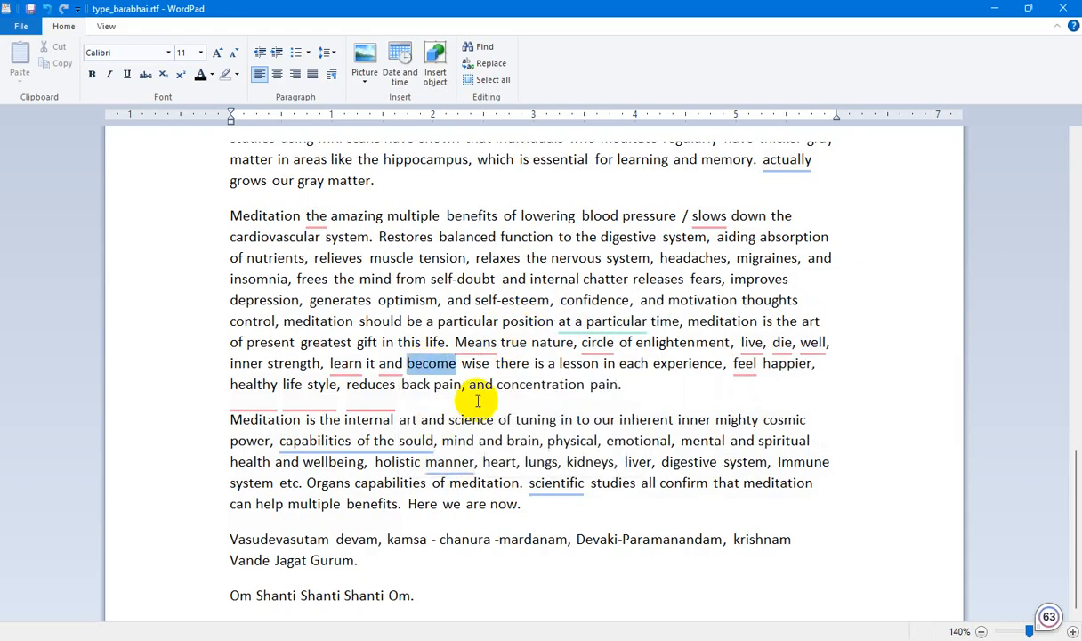
pyautogui.moveTo(346, 365)
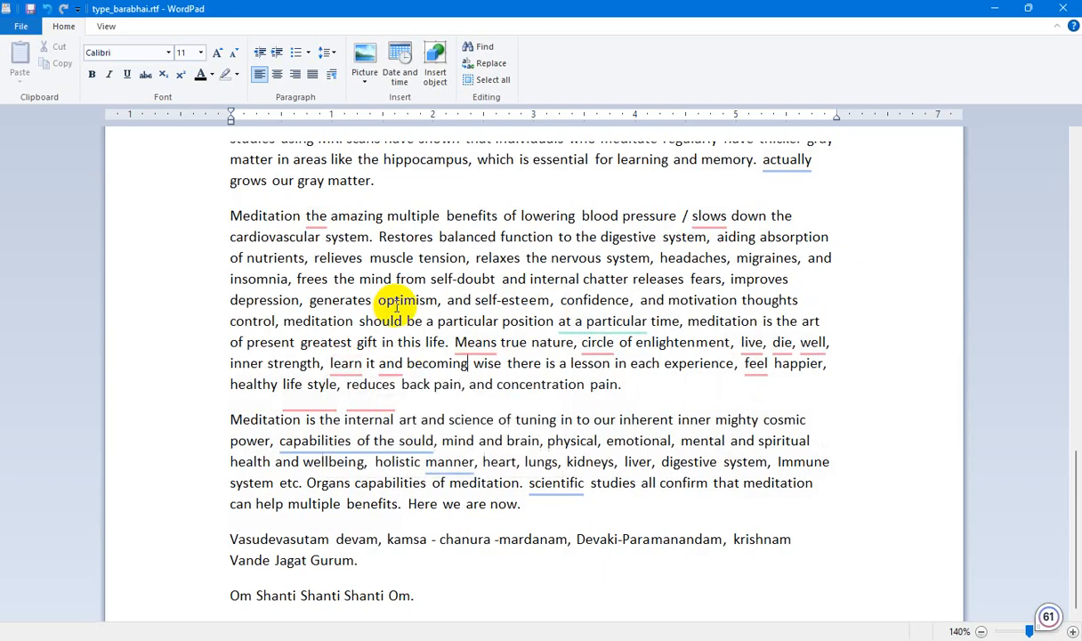
pyautogui.click(460, 278)
# In the essay's first answer paragraph, correct "mind fulness" to "mindfulness" and insert "are" before "essentials".
pyautogui.scroll(3, 466, 365)
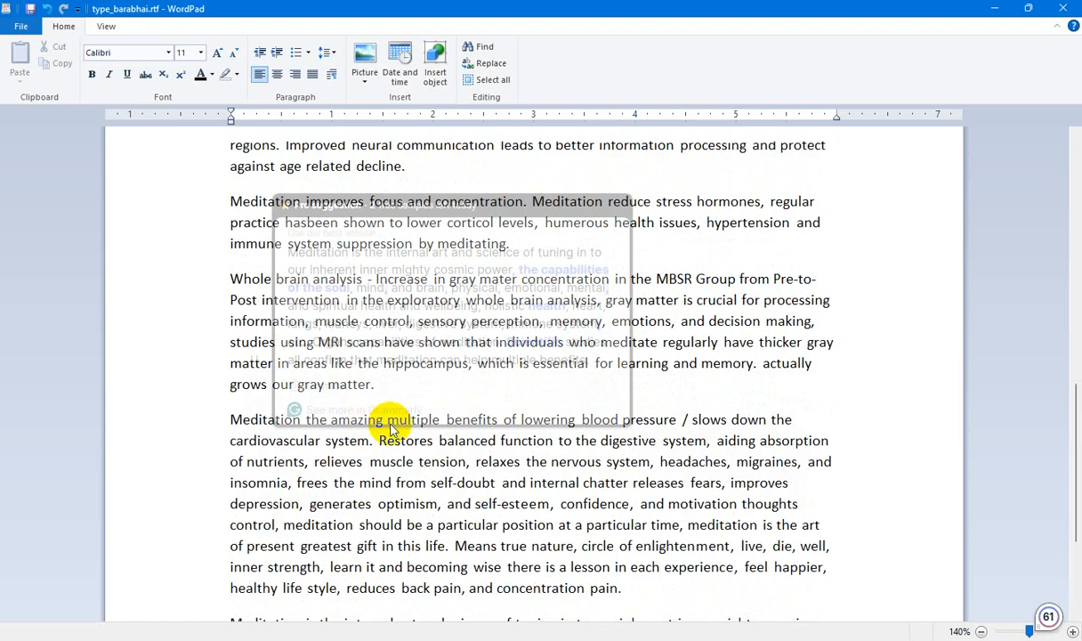
pyautogui.scroll(3, 702, 300)
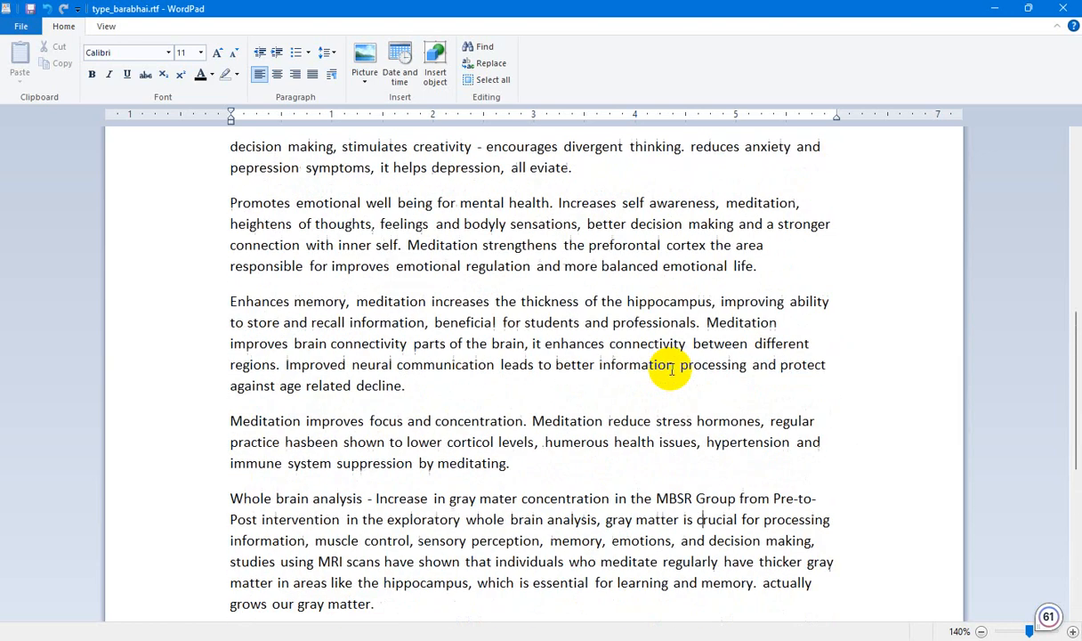
pyautogui.scroll(10, 719, 405)
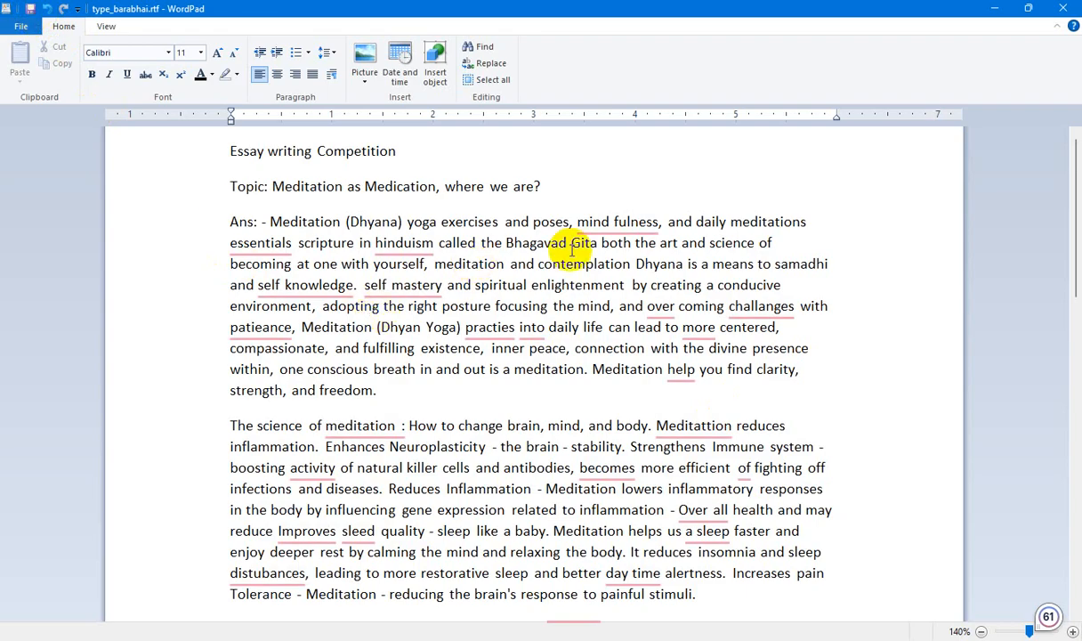
pyautogui.moveTo(611, 226)
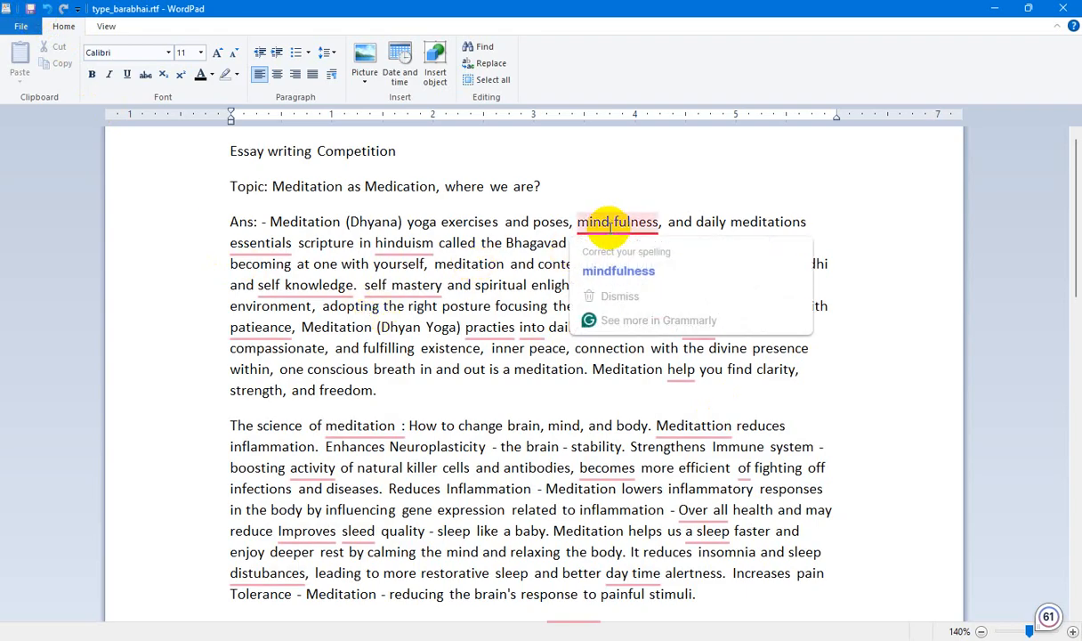
pyautogui.click(637, 276)
pyautogui.moveTo(261, 243)
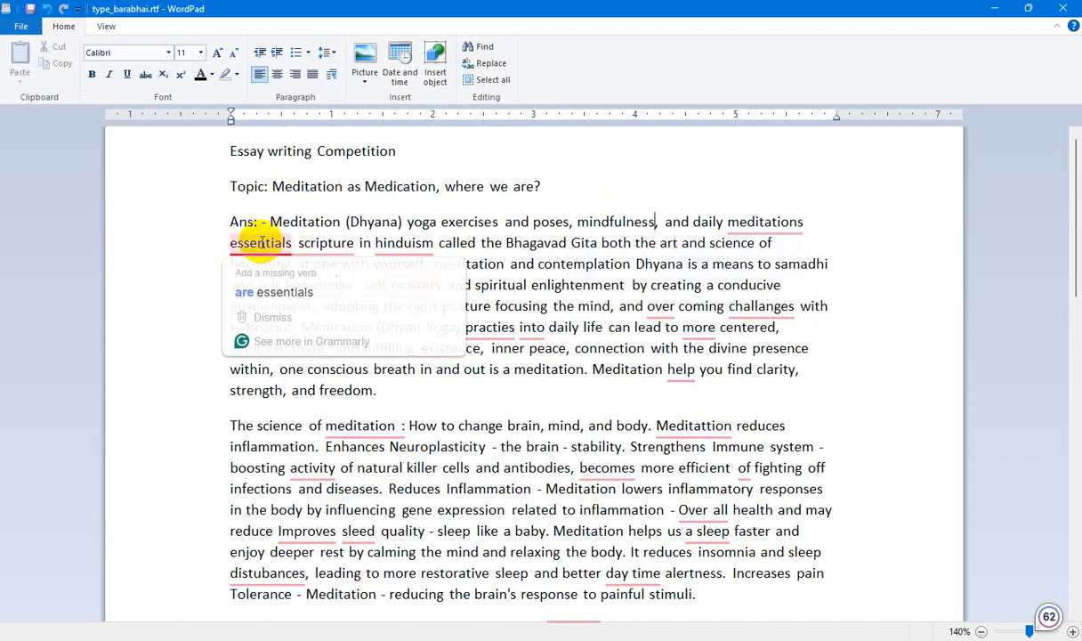
pyautogui.click(262, 291)
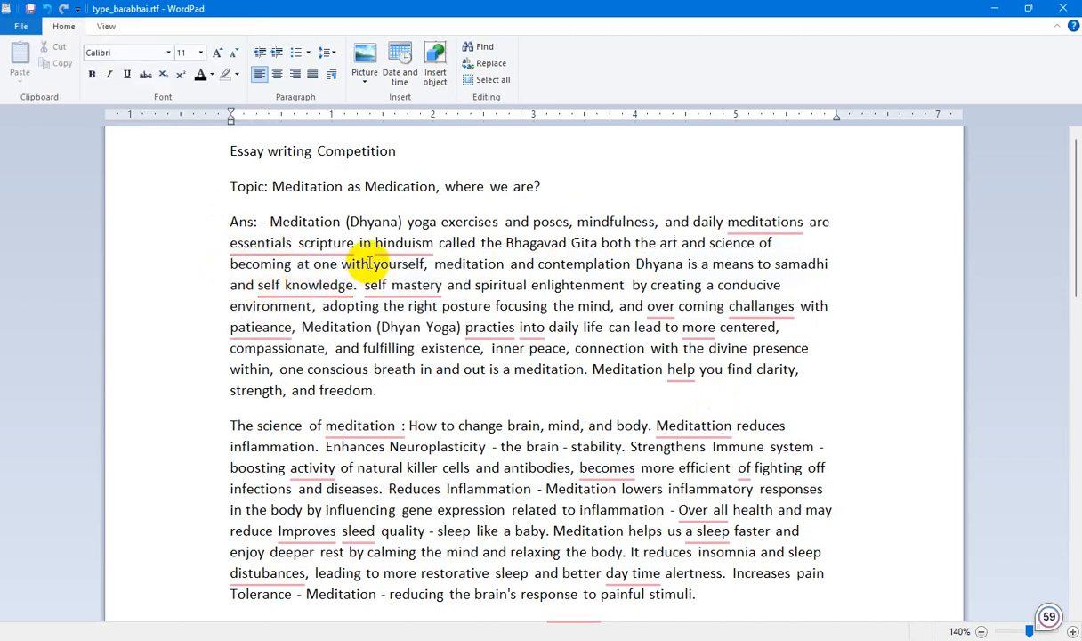
# Capitalize "Hinduism" and change "essentials scripture" to "essential scriptures" in the first answer paragraph.
pyautogui.moveTo(412, 244)
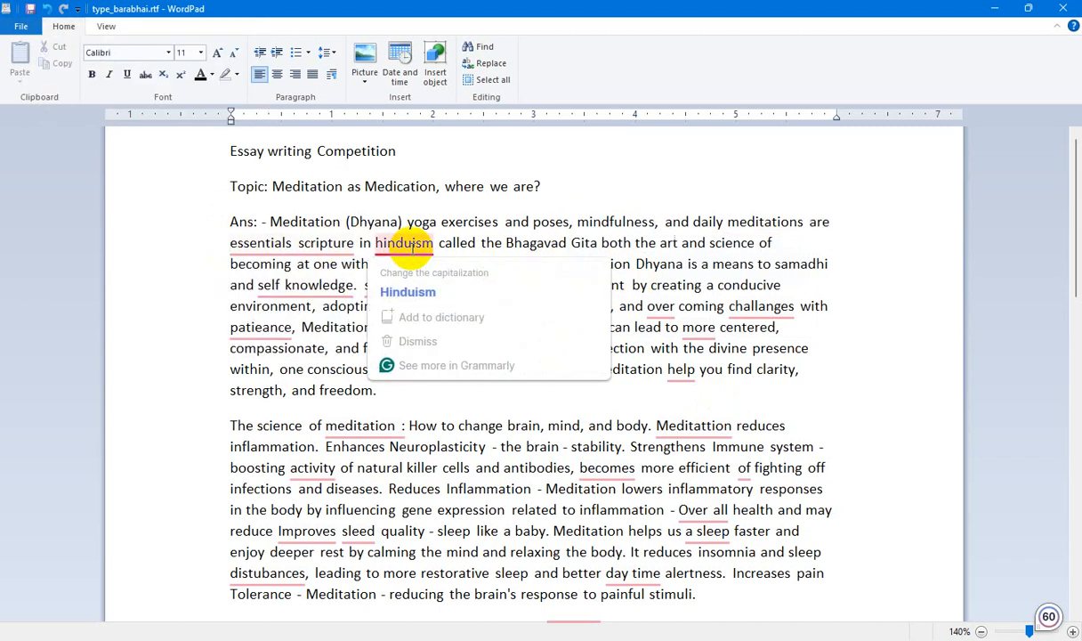
pyautogui.click(408, 292)
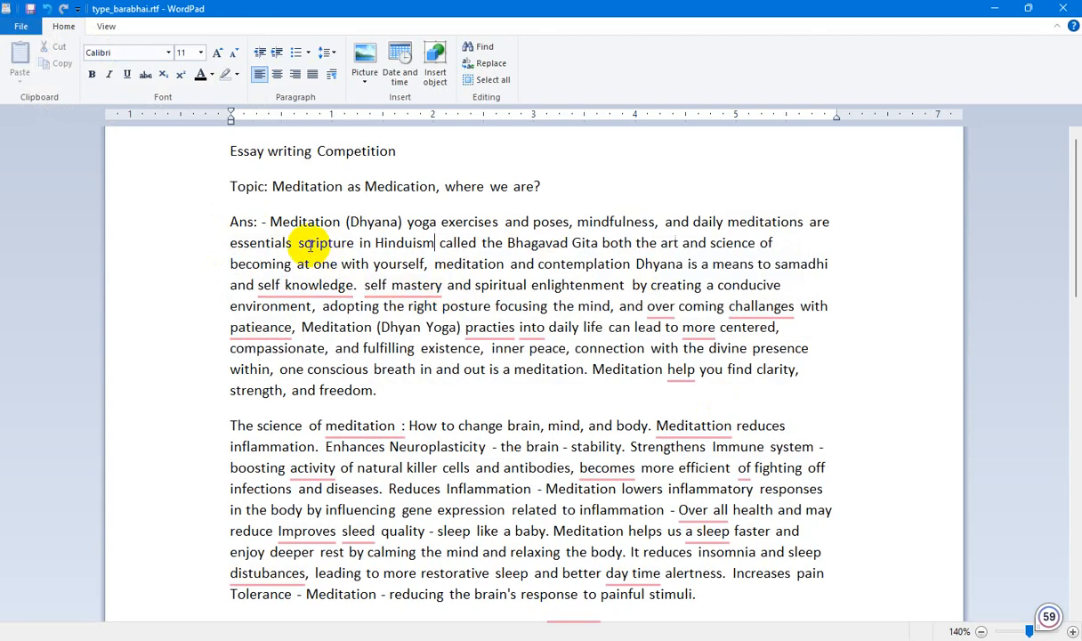
pyautogui.moveTo(313, 245)
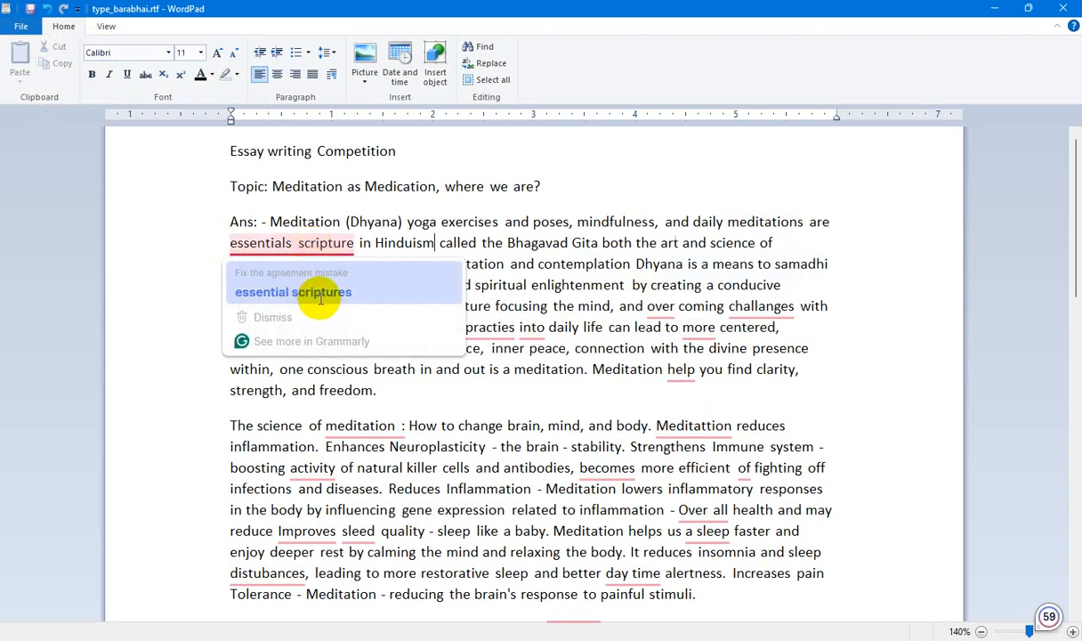
pyautogui.click(331, 297)
# Hyphenate "self-mastery" and "self-knowledge" in the first answer paragraph.
pyautogui.moveTo(427, 284)
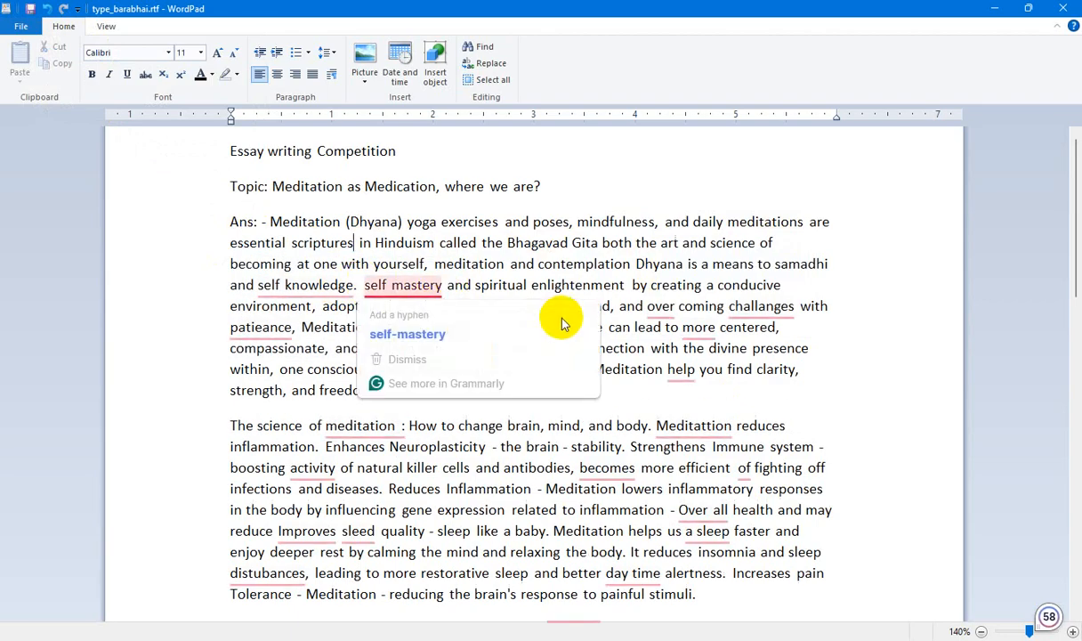
pyautogui.click(423, 332)
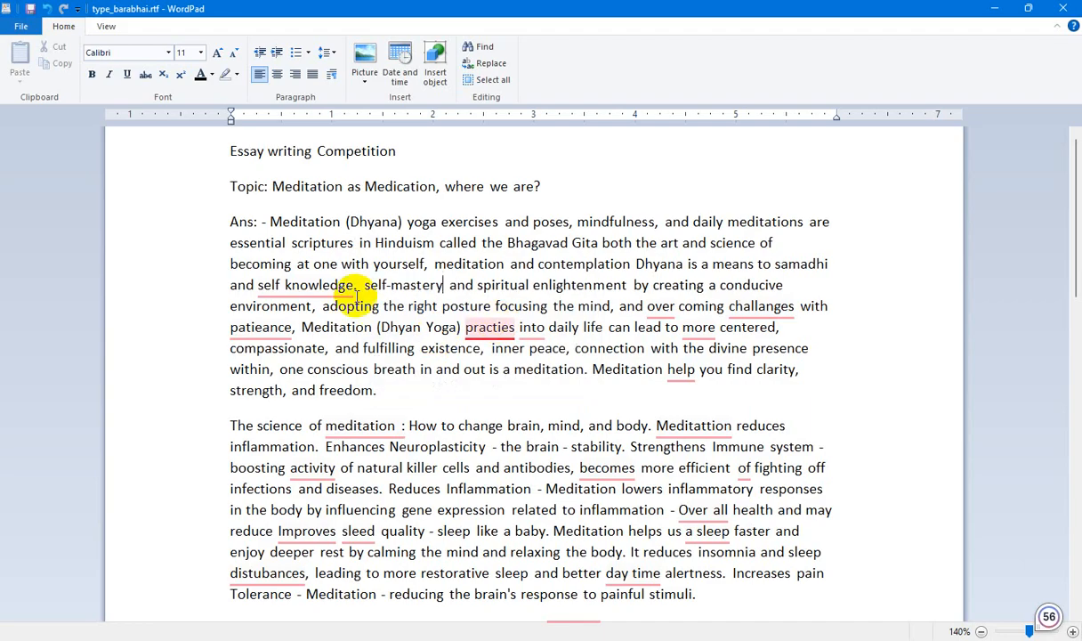
pyautogui.moveTo(311, 283)
pyautogui.click(302, 331)
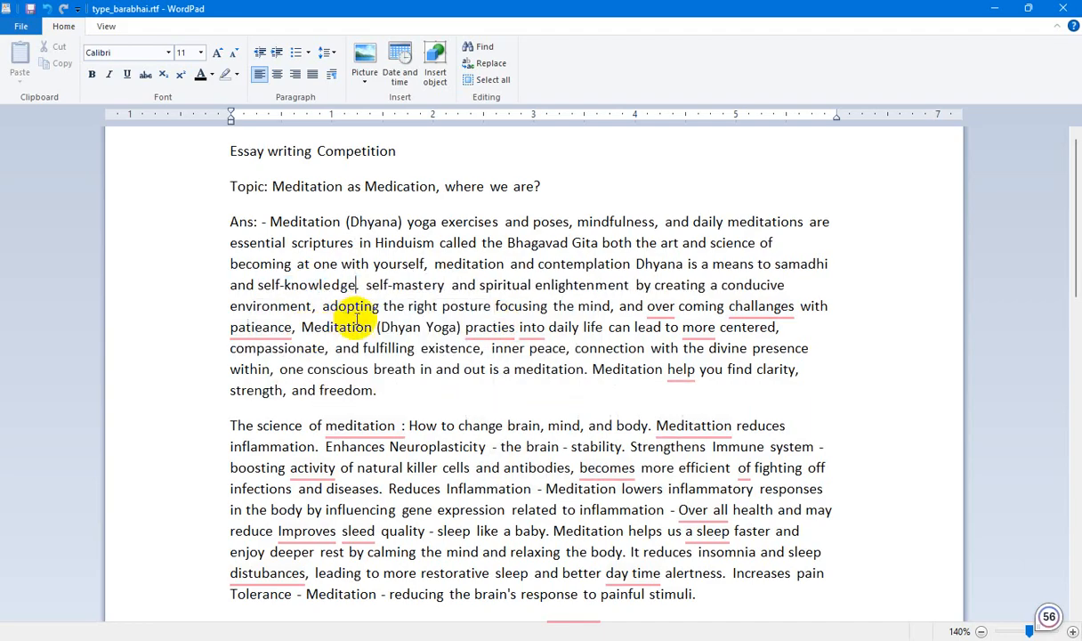
# Clear the spelling flag on "patieance" while keeping the word, and correct "challanges" to "challenges" in the first answer paragraph.
pyautogui.moveTo(258, 325)
pyautogui.click(263, 396)
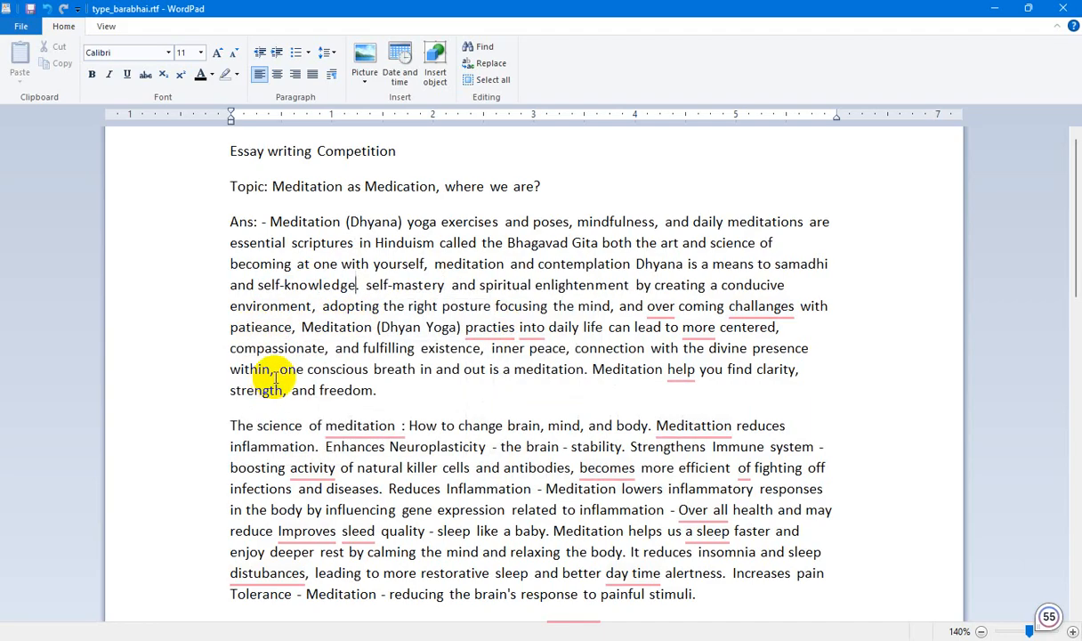
pyautogui.moveTo(757, 294)
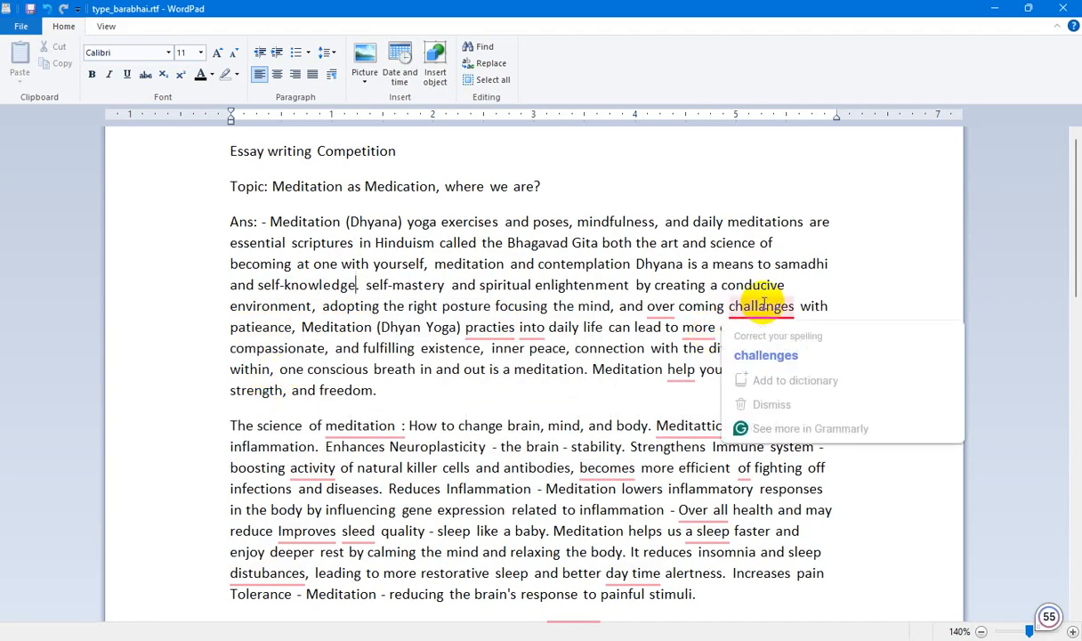
pyautogui.click(757, 356)
# In the first answer paragraph, correct "practies" to "practices", insert "a" before "more centered" and change "help" to "helps".
pyautogui.moveTo(485, 332)
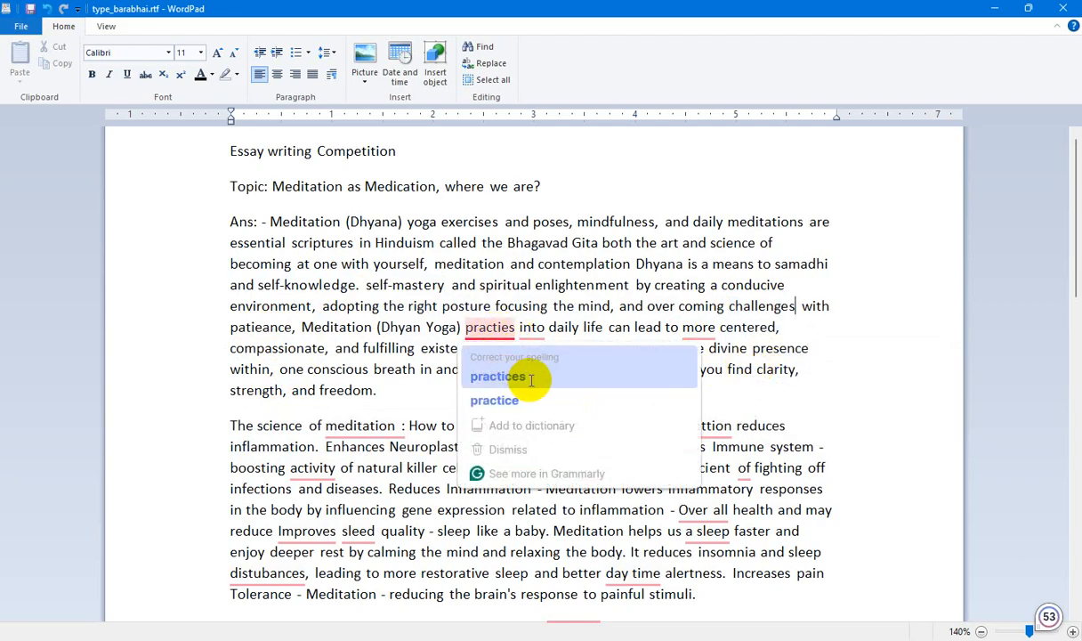
pyautogui.click(530, 380)
pyautogui.moveTo(703, 328)
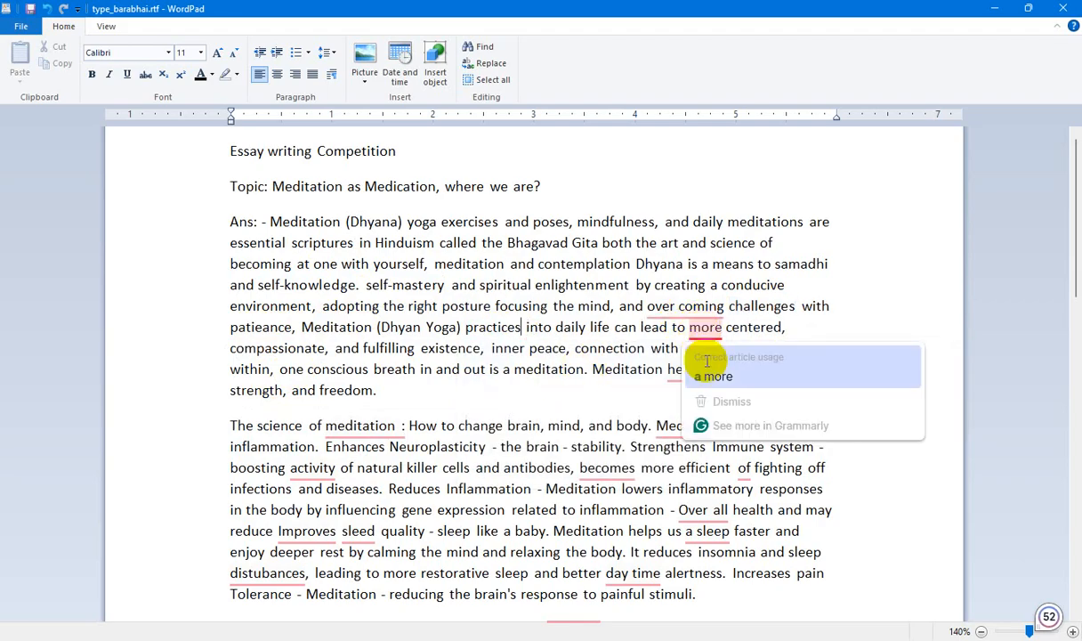
pyautogui.click(707, 361)
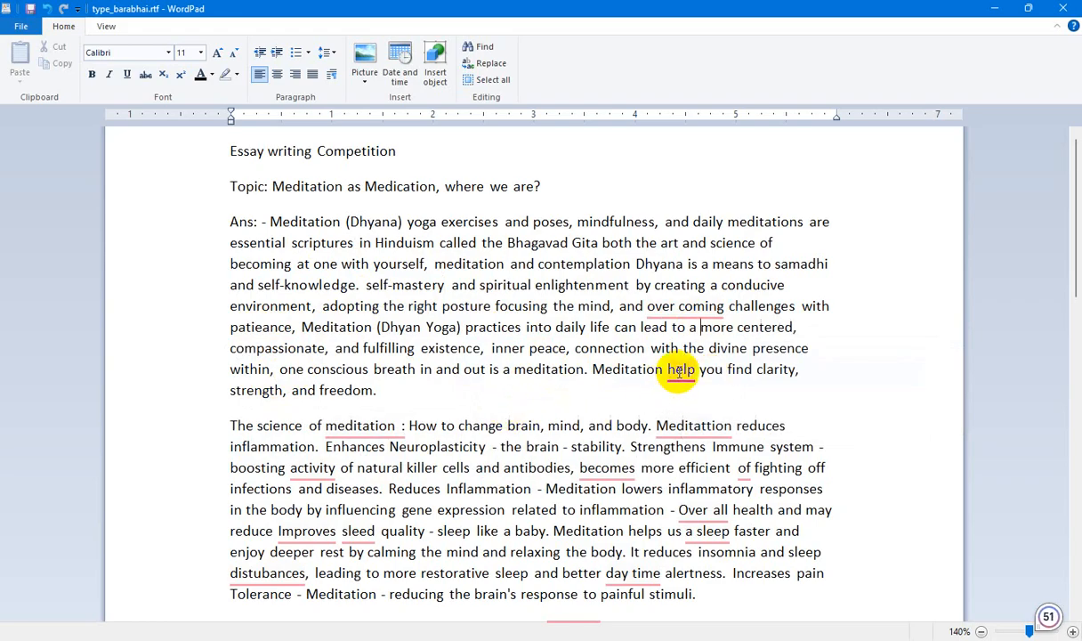
pyautogui.moveTo(682, 377)
pyautogui.click(684, 416)
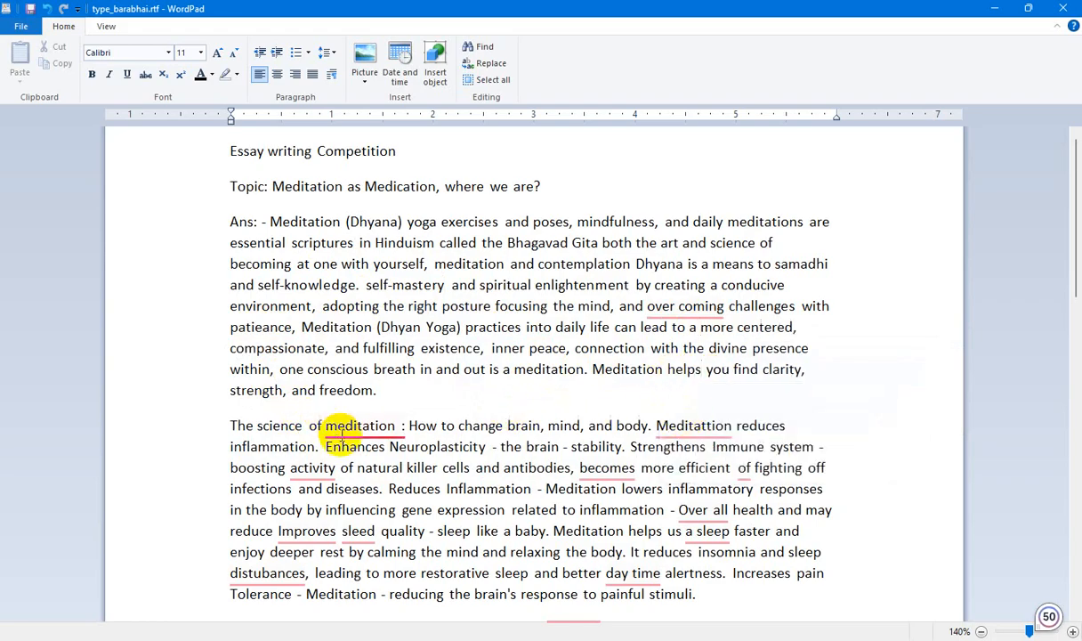
# Remove the space before the colon after "The science of meditation" and clear the spelling flag on "Meditattion" while keeping the word.
pyautogui.moveTo(342, 434)
pyautogui.click(370, 473)
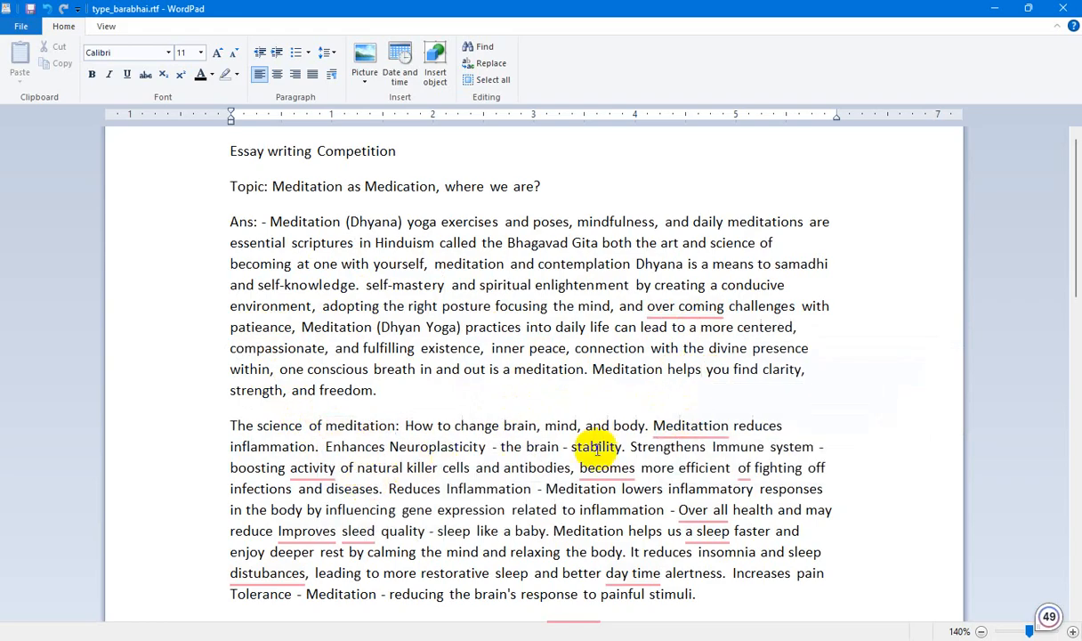
pyautogui.moveTo(684, 426)
pyautogui.click(697, 497)
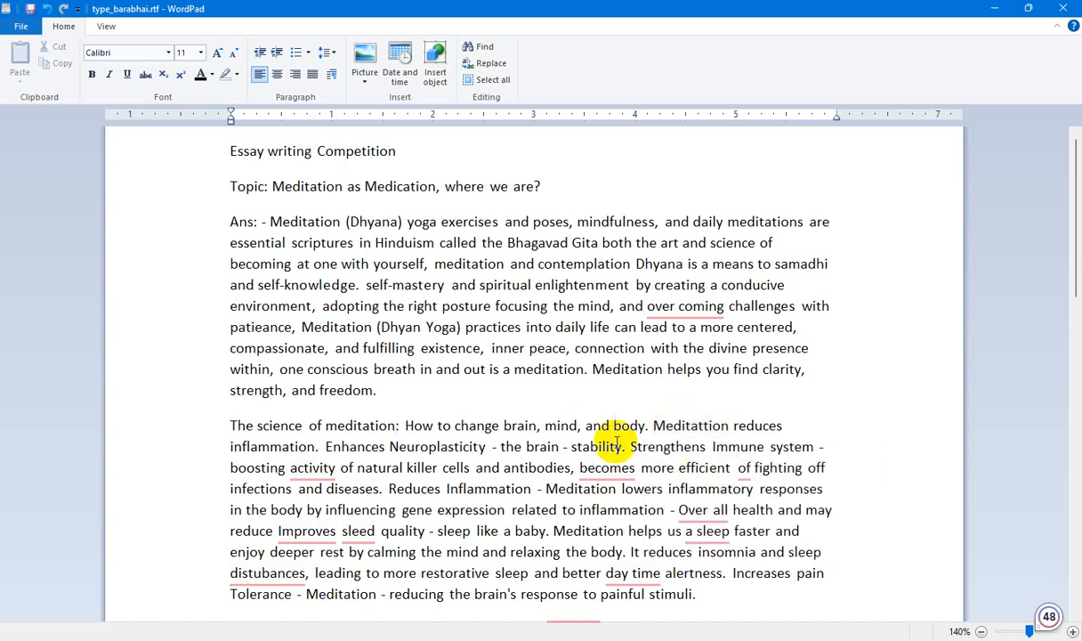
# In the science of meditation paragraph, change "becomes" to "becoming" and insert "the" before "activity of natural killer cells".
pyautogui.scroll(-1, 617, 442)
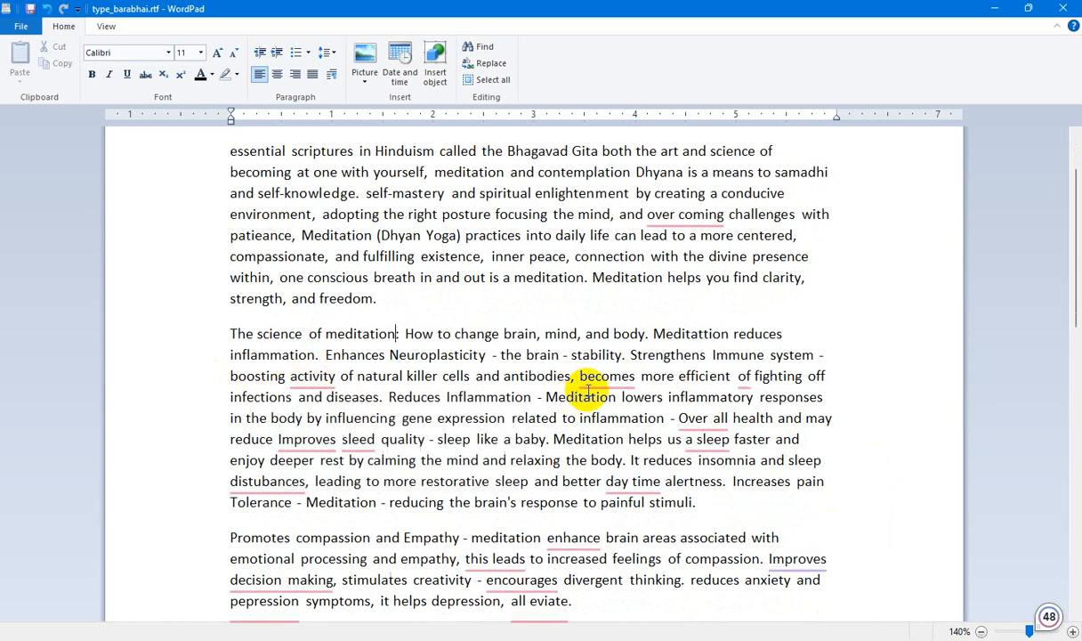
pyautogui.moveTo(599, 375)
pyautogui.click(613, 424)
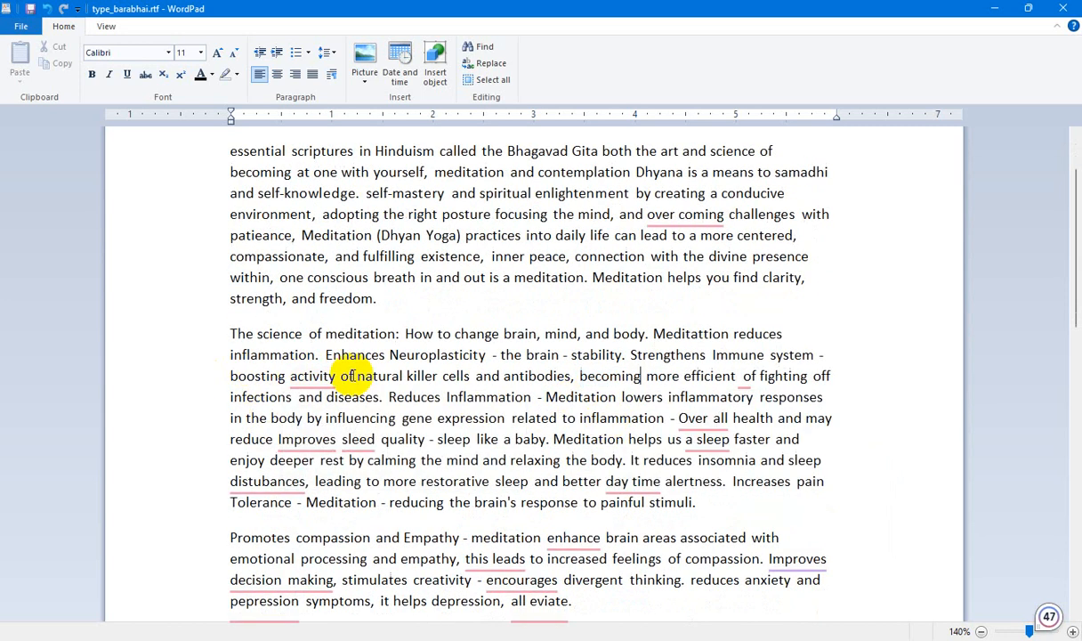
pyautogui.moveTo(310, 375)
pyautogui.click(331, 425)
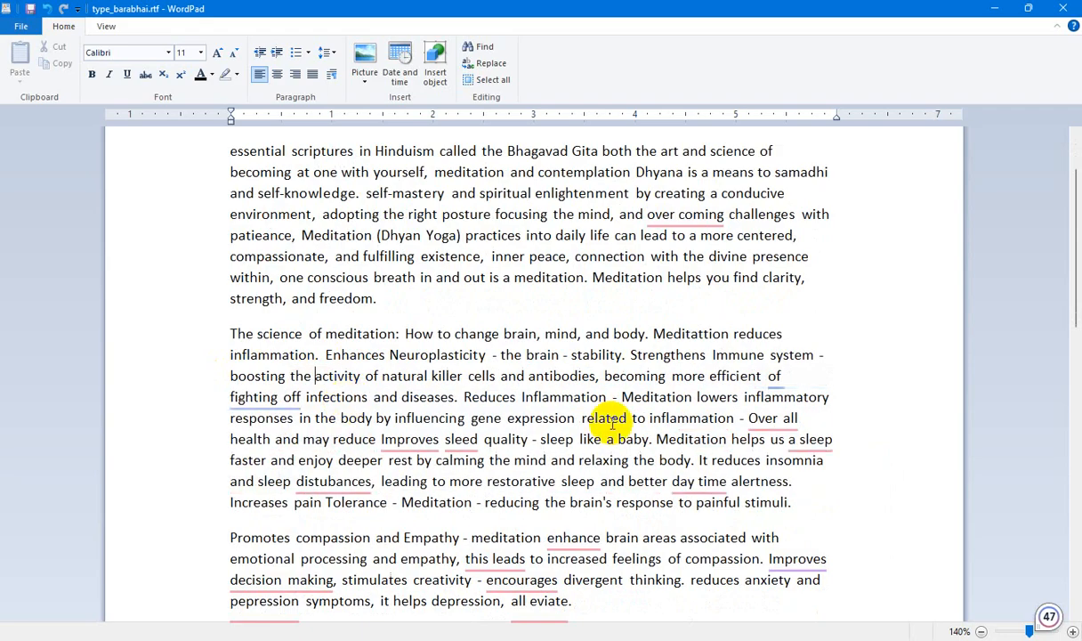
# Replace "Improves" with "improved" after "may reduce" and correct "distubances" to "disturbances" in the science of meditation paragraph.
pyautogui.moveTo(774, 377)
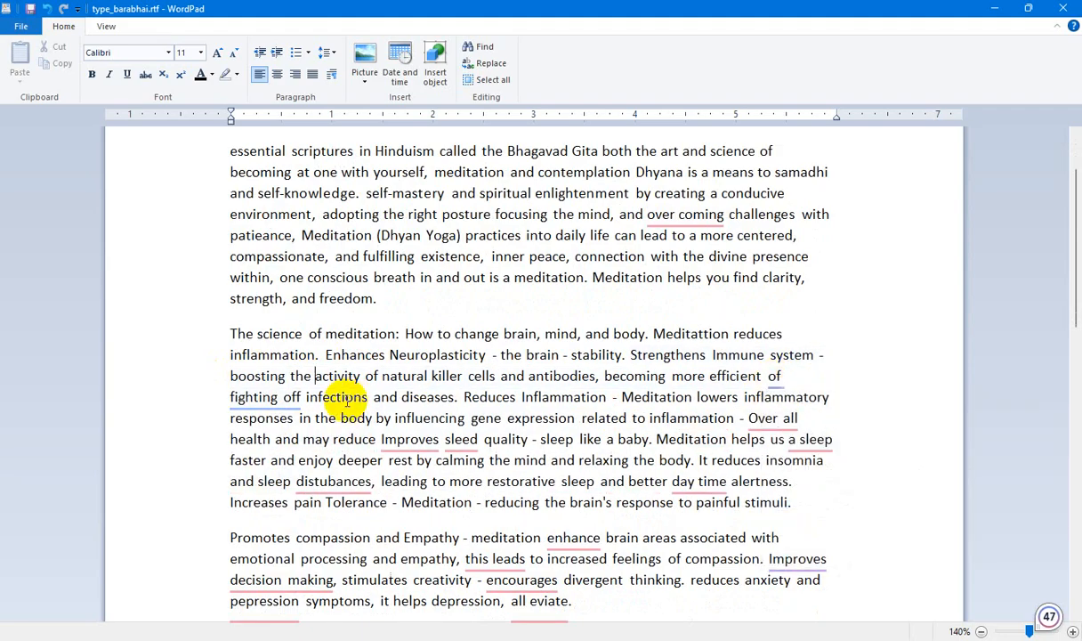
pyautogui.moveTo(412, 439)
pyautogui.click(414, 488)
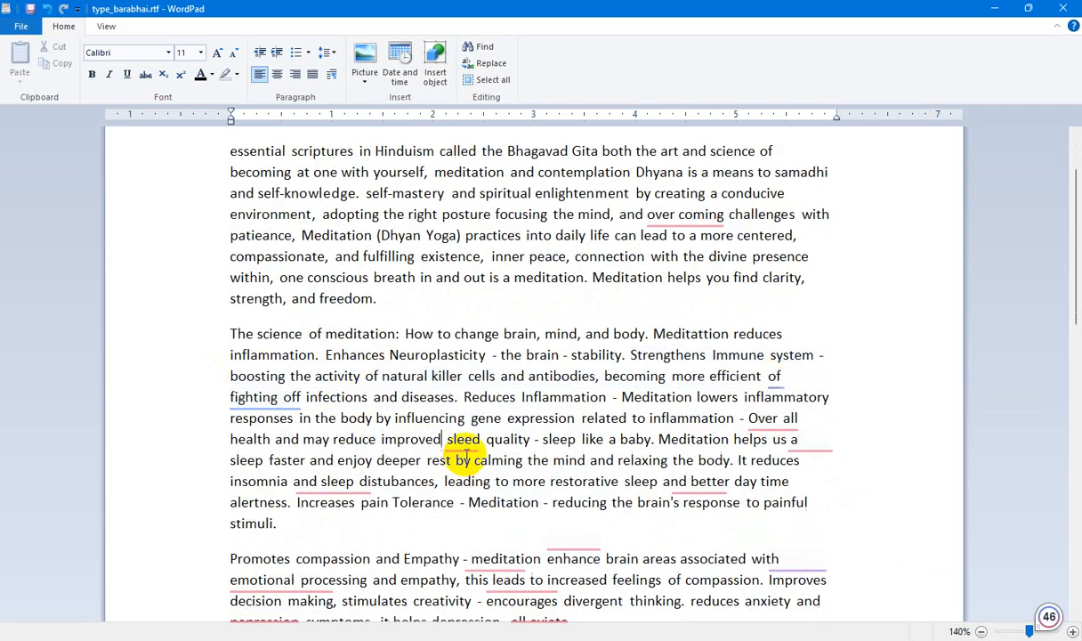
pyautogui.moveTo(401, 482)
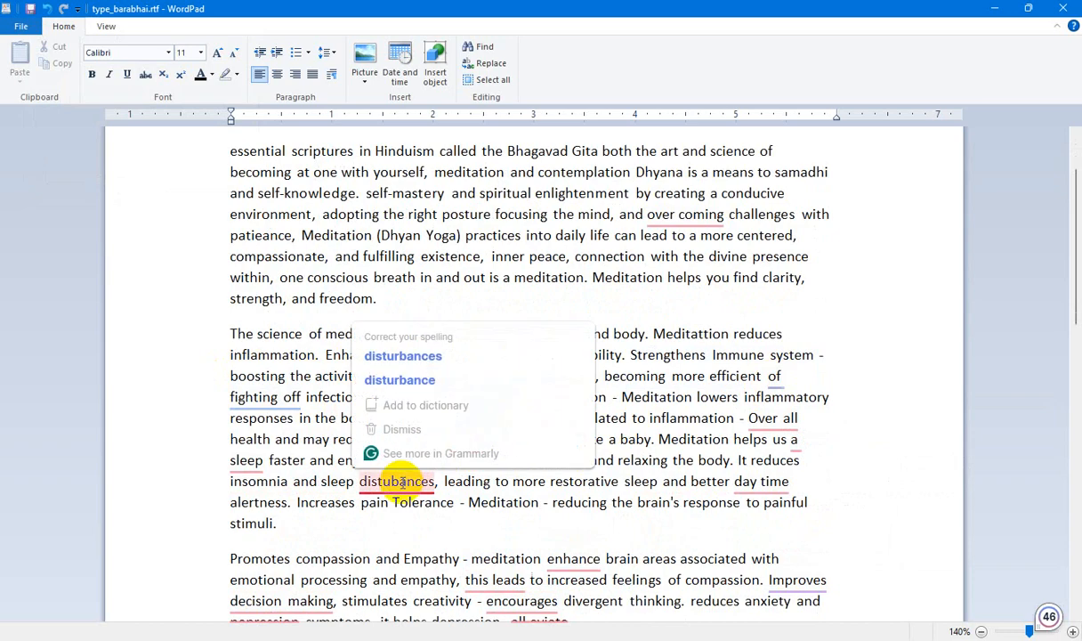
pyautogui.click(445, 357)
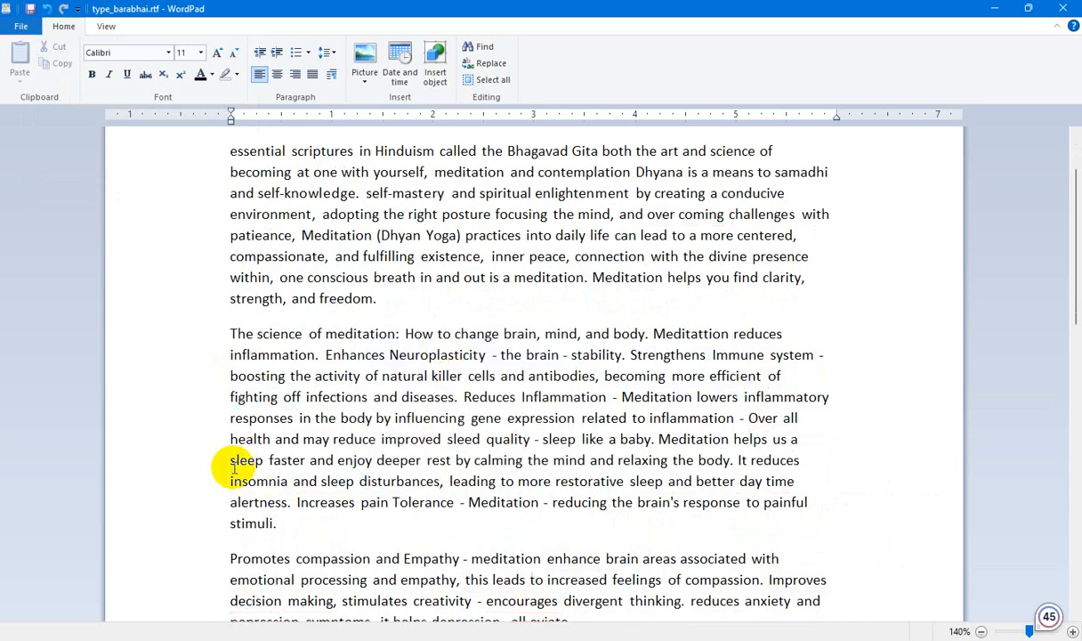
# Correct "Over all" to "Overall" and "sleed" to "sleep" in the science of meditation paragraph.
pyautogui.moveTo(783, 425)
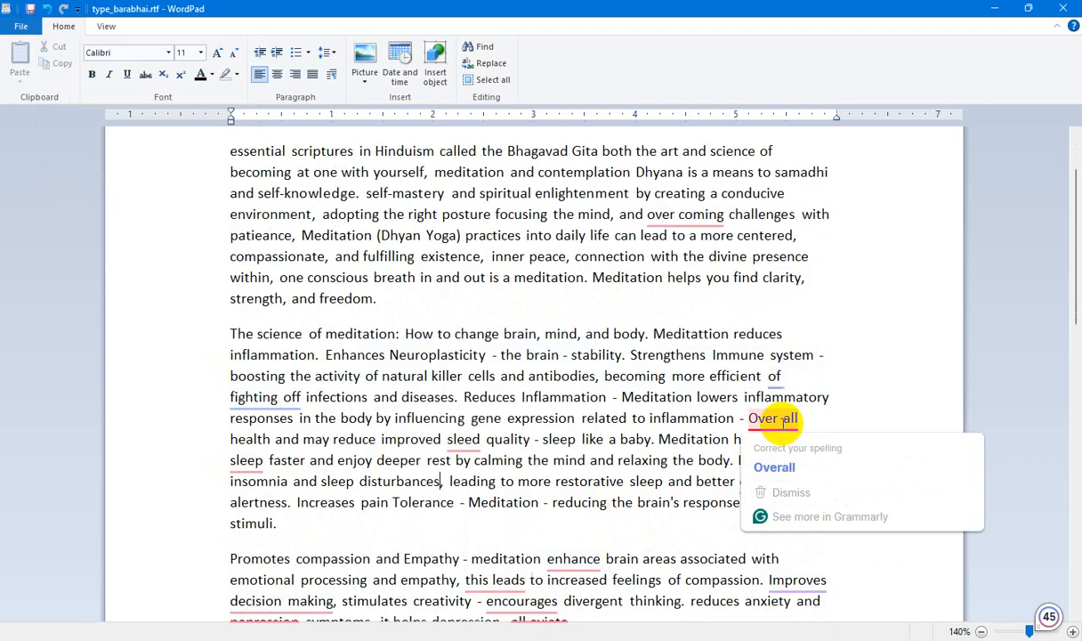
pyautogui.click(774, 463)
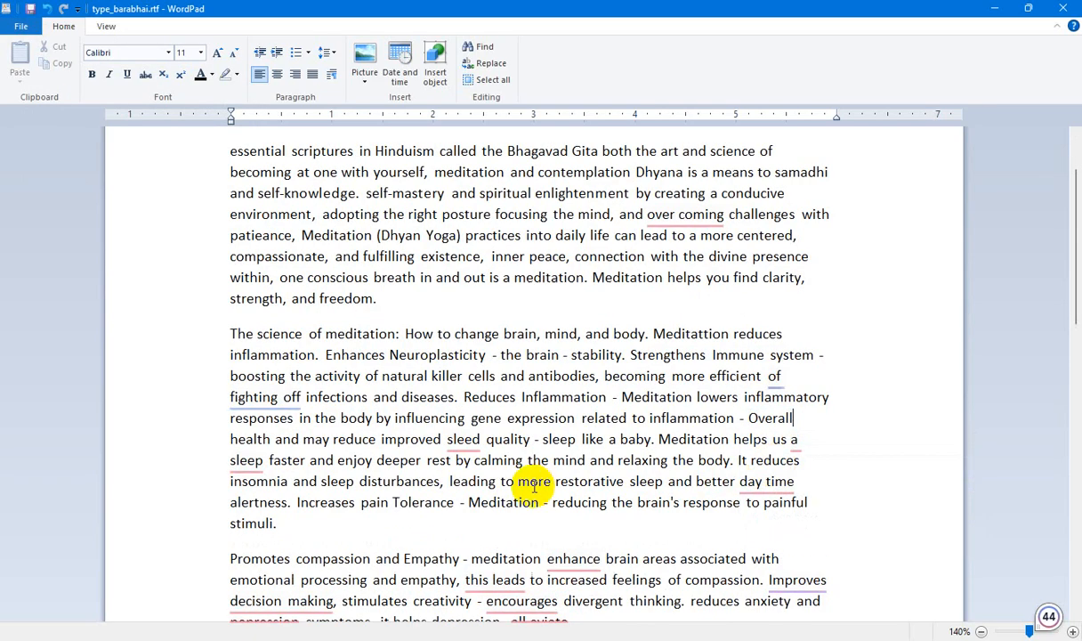
pyautogui.moveTo(464, 442)
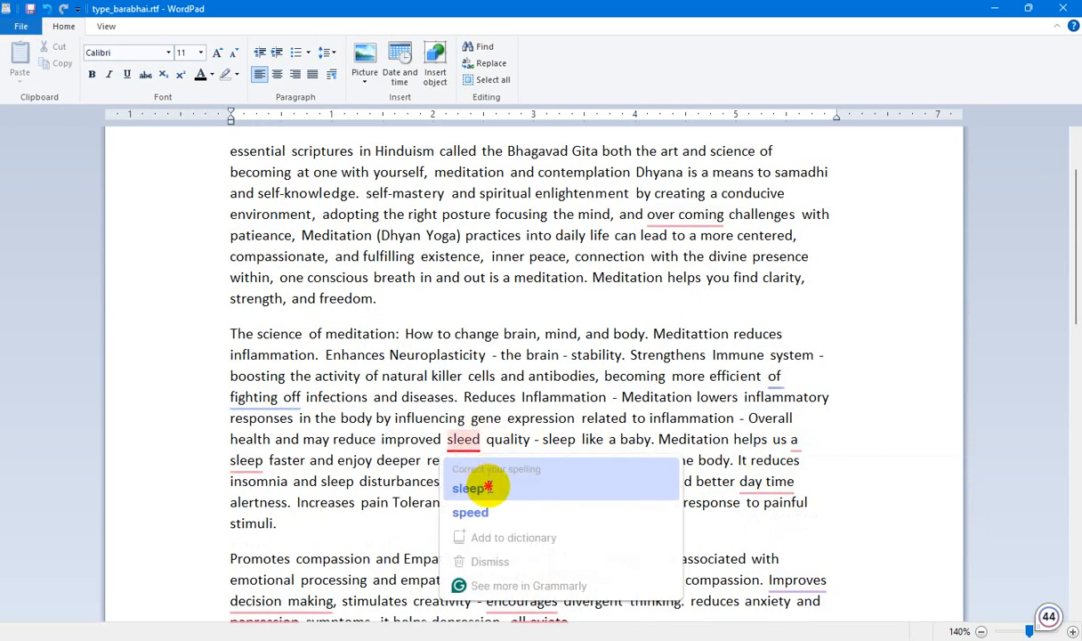
pyautogui.click(464, 488)
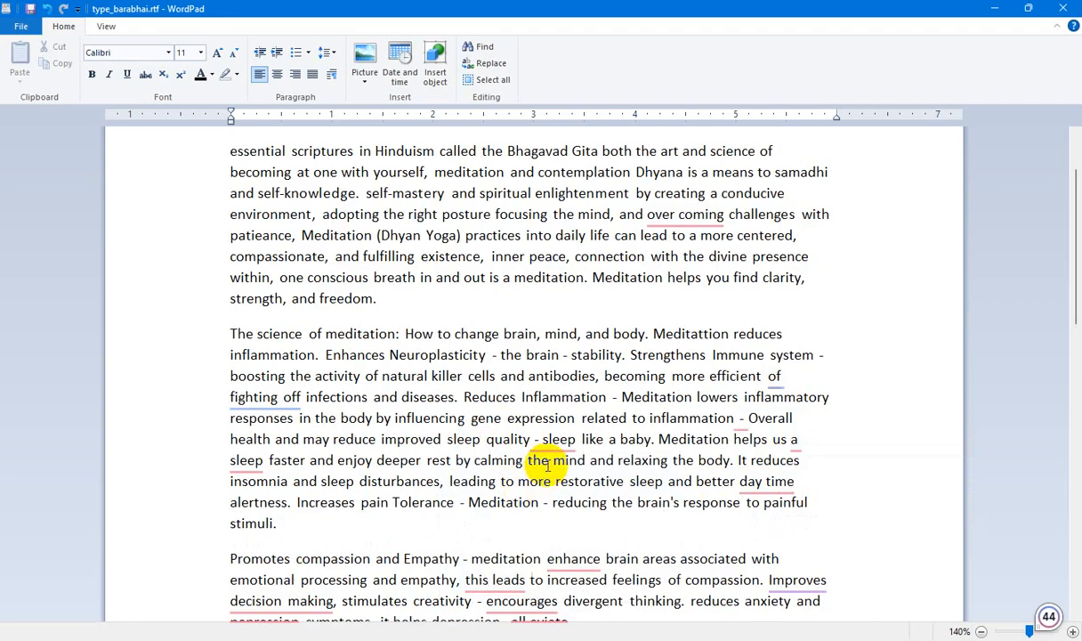
# Remove the article "a" before "sleep faster" and join "day time" into "daytime" in the science of meditation paragraph.
pyautogui.moveTo(738, 431)
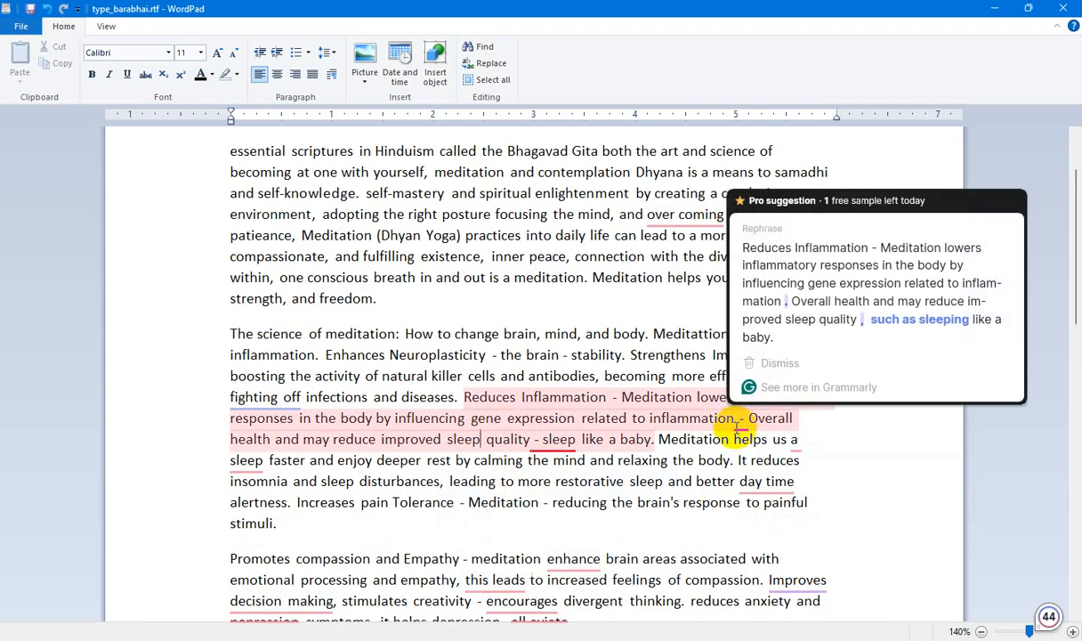
pyautogui.moveTo(559, 443)
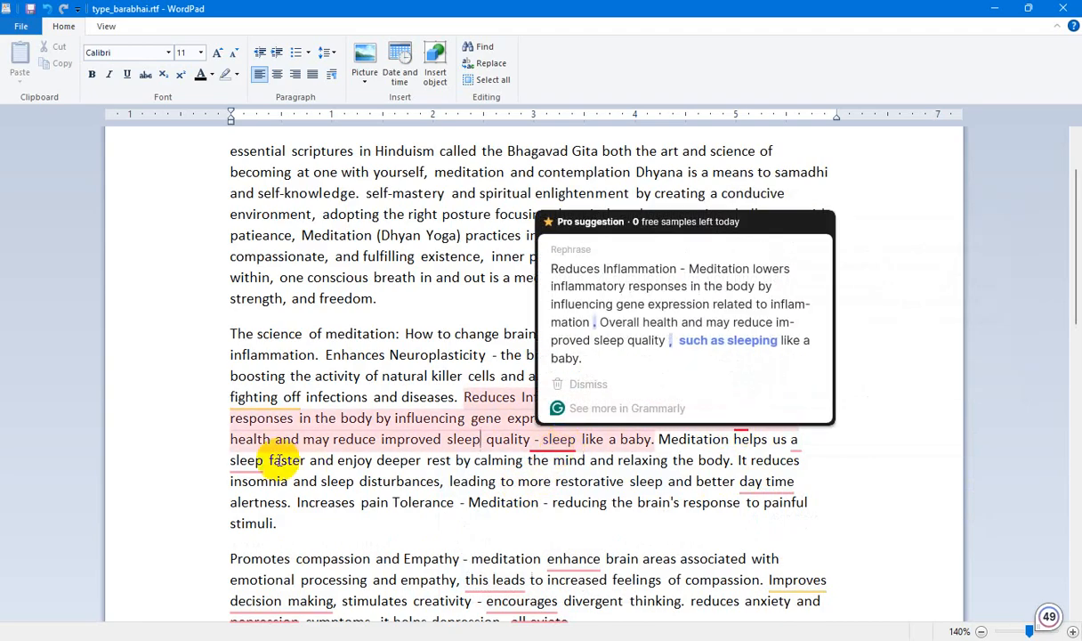
pyautogui.moveTo(246, 460)
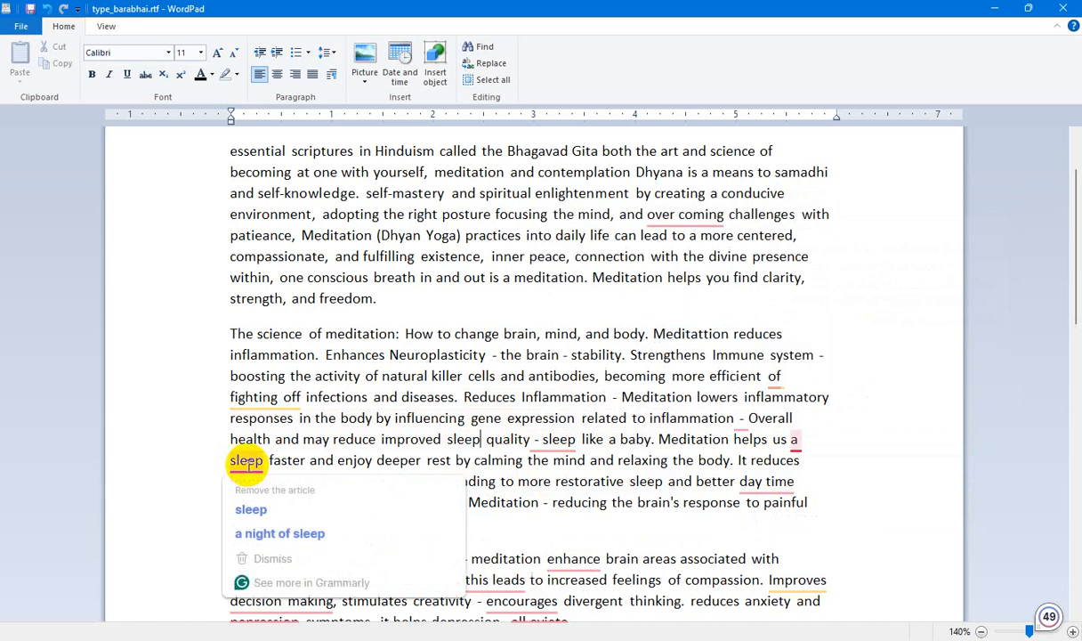
pyautogui.click(251, 509)
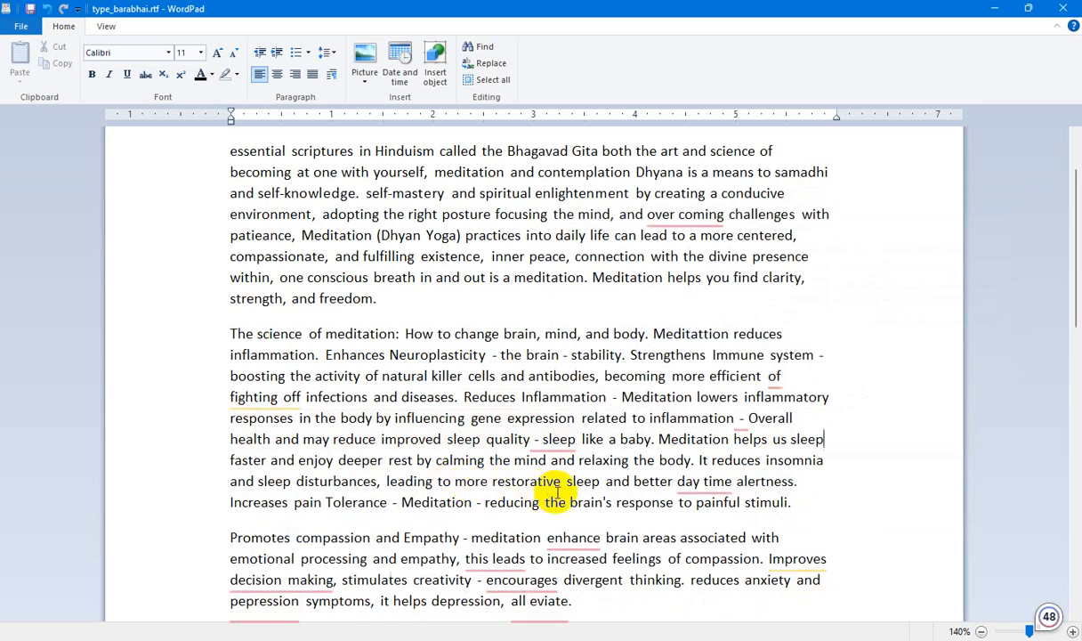
pyautogui.moveTo(558, 440)
pyautogui.moveTo(693, 485)
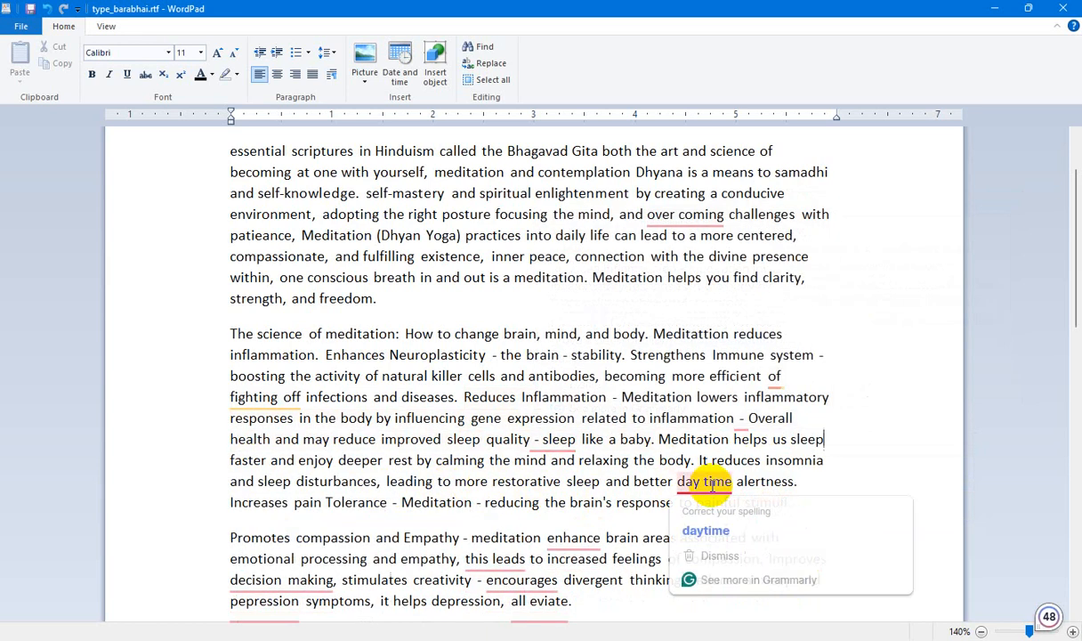
pyautogui.click(707, 527)
# In the compassion and empathy paragraph, change "this leads" to "which leads" and "enhance" to "enhances".
pyautogui.scroll(-2, 596, 466)
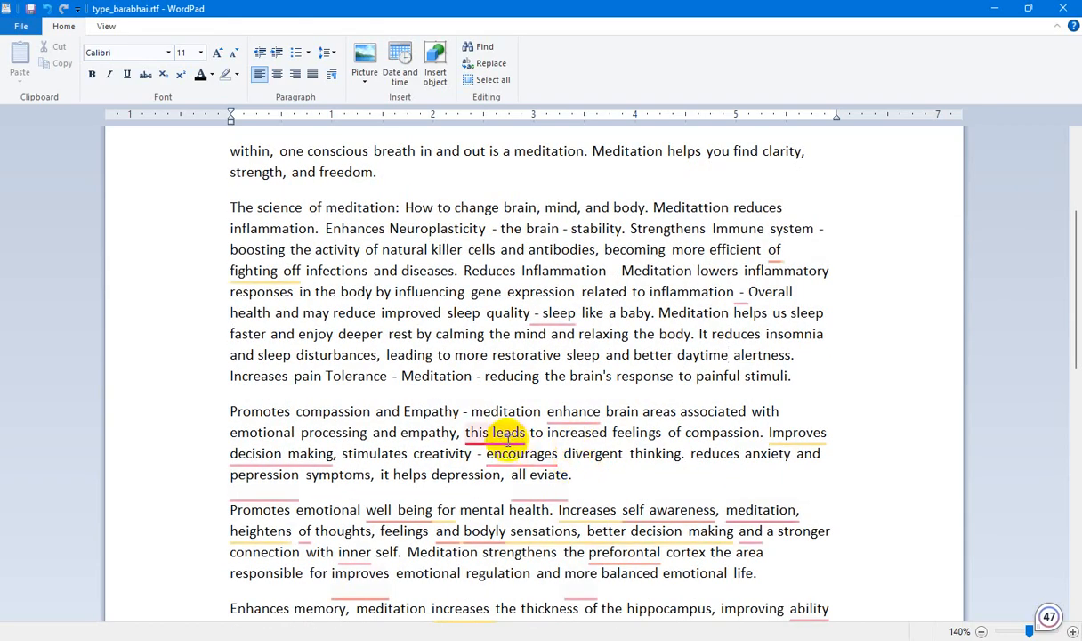
pyautogui.moveTo(503, 437)
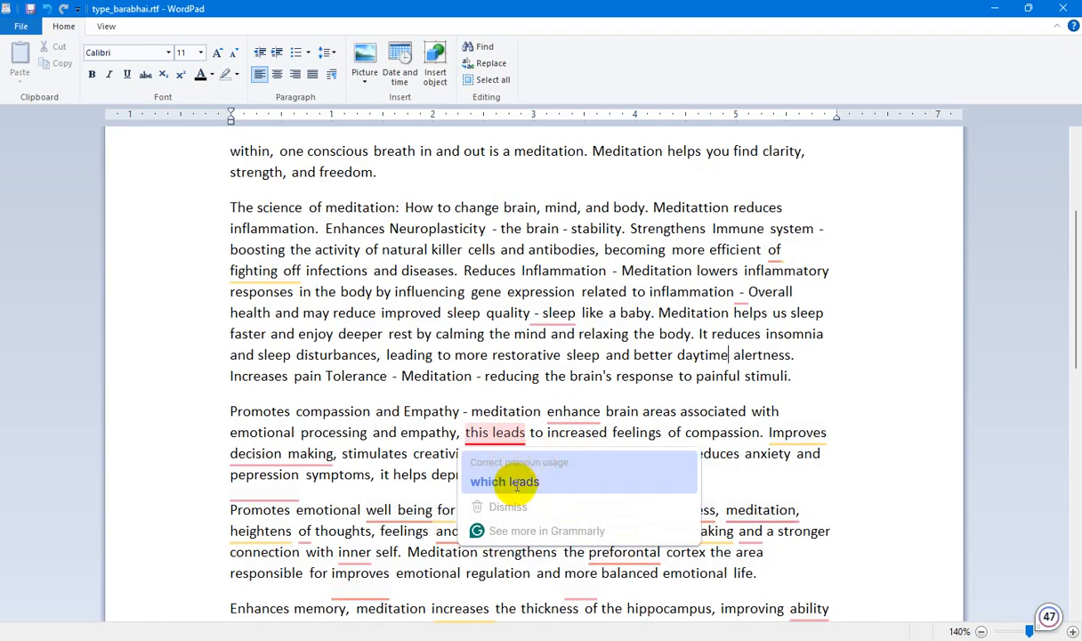
pyautogui.click(516, 483)
pyautogui.moveTo(574, 413)
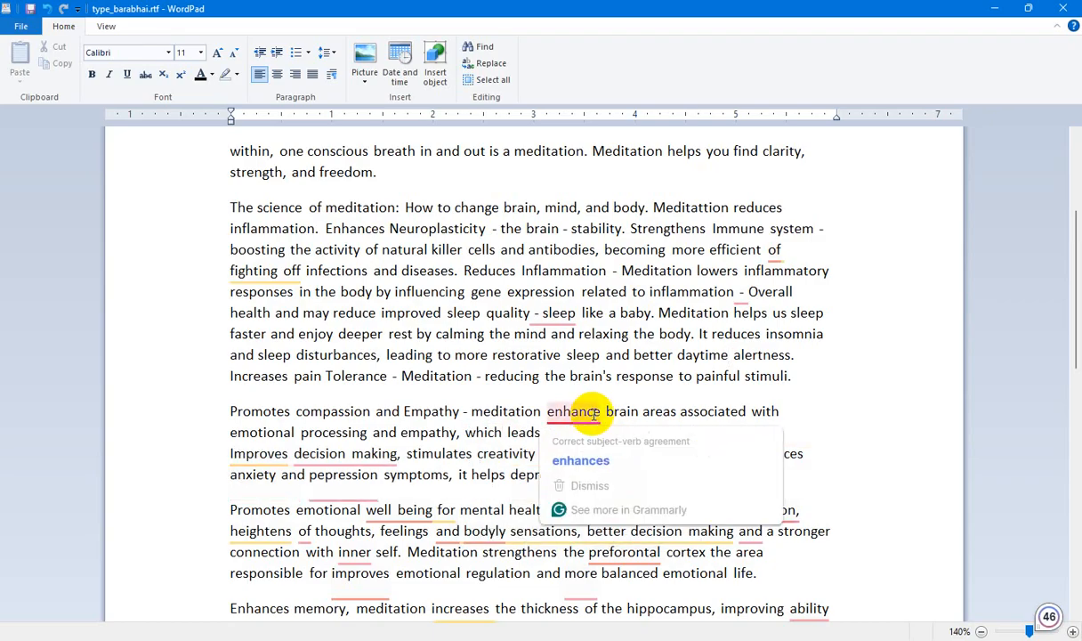
pyautogui.click(570, 461)
# Hyphenate "decision-making" and insert "and" before "encourages" in the compassion and empathy paragraph.
pyautogui.moveTo(341, 455)
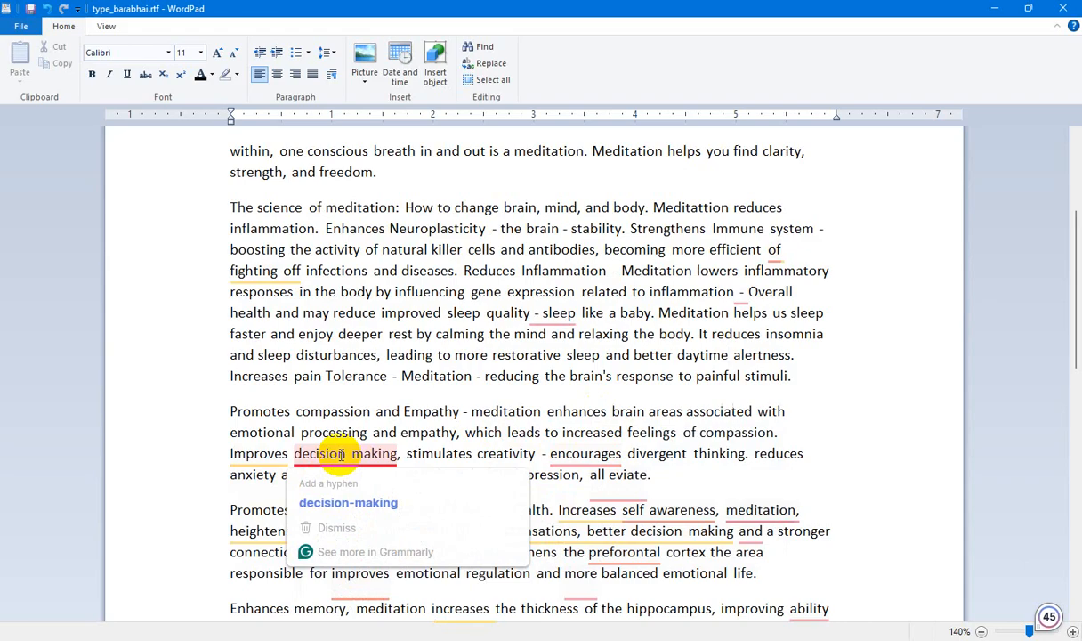
pyautogui.click(348, 502)
pyautogui.moveTo(592, 461)
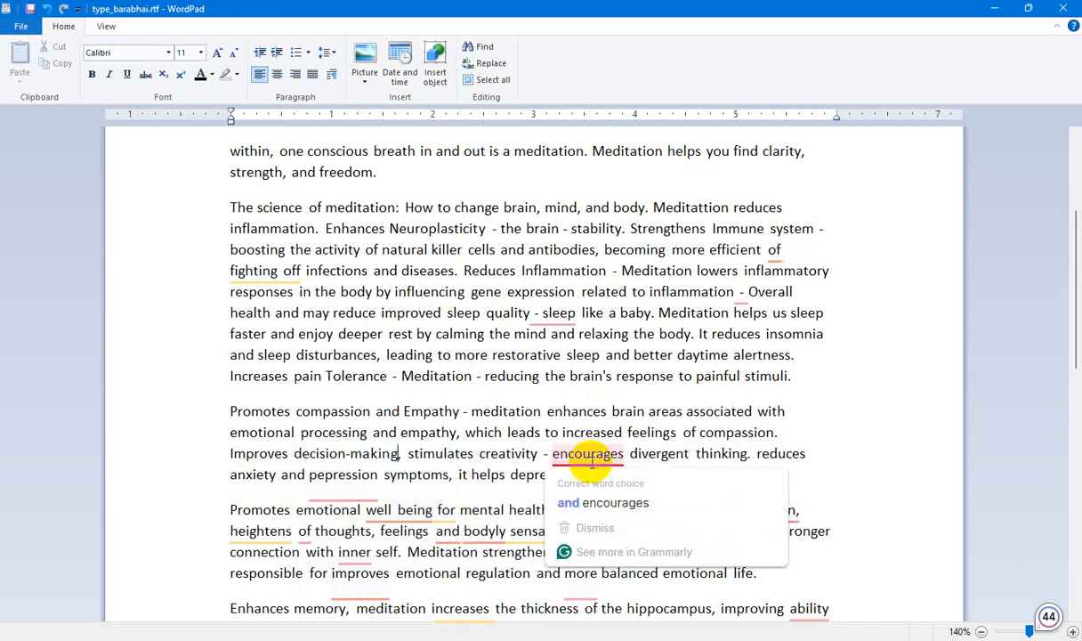
pyautogui.click(593, 501)
pyautogui.scroll(-1, 579, 508)
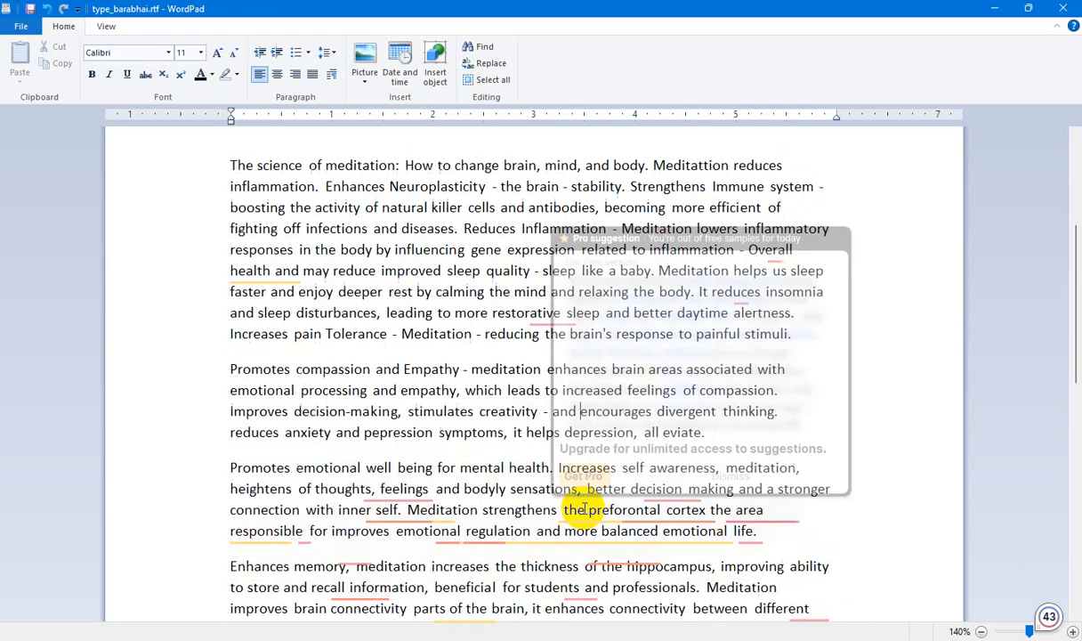
pyautogui.scroll(-1, 579, 508)
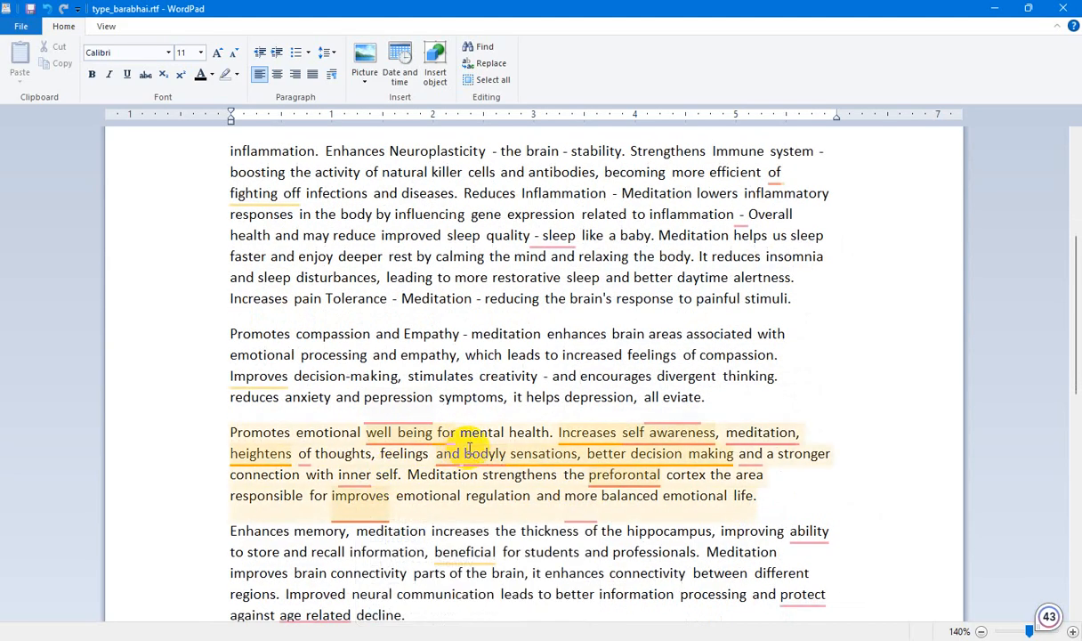
pyautogui.scroll(5, 470, 448)
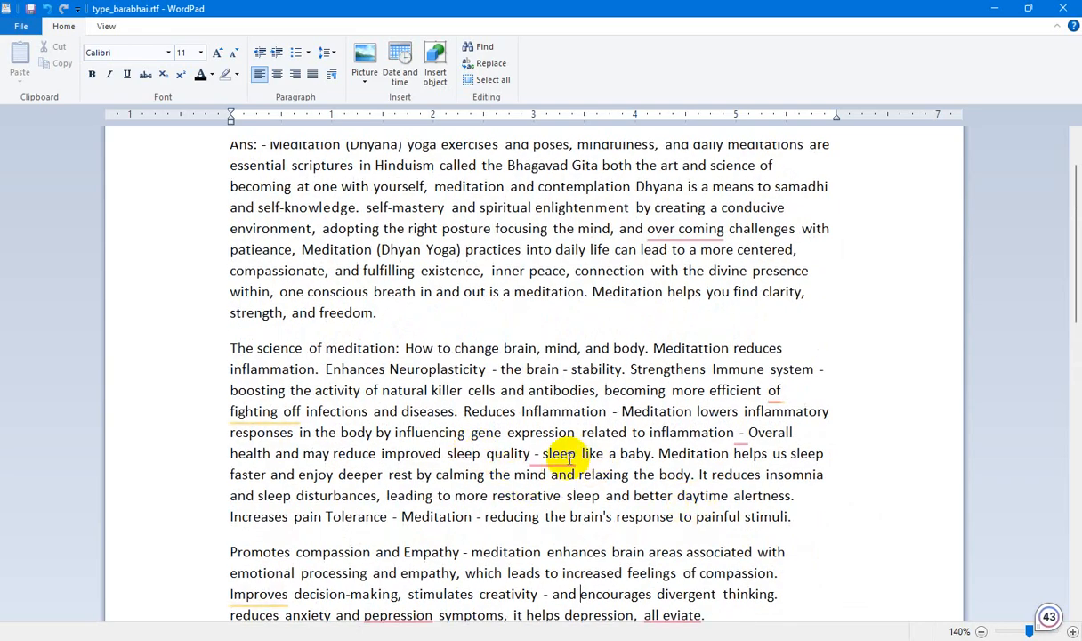
# Correct "over coming" to "overcoming" in the opening answer paragraph.
pyautogui.scroll(2, 568, 463)
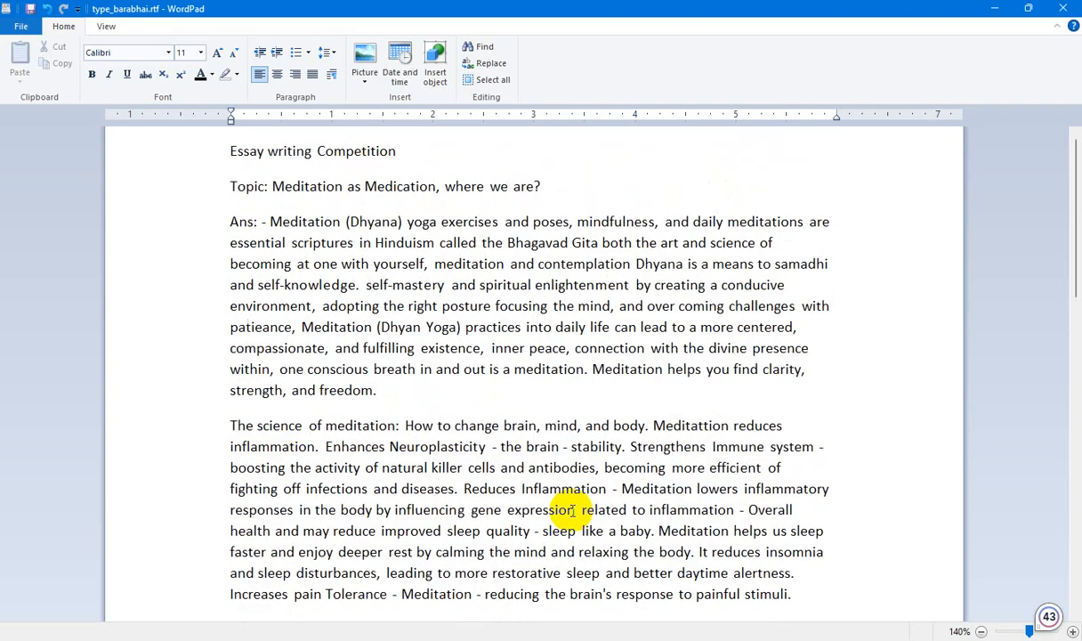
pyautogui.scroll(-7, 573, 510)
pyautogui.scroll(7, 574, 507)
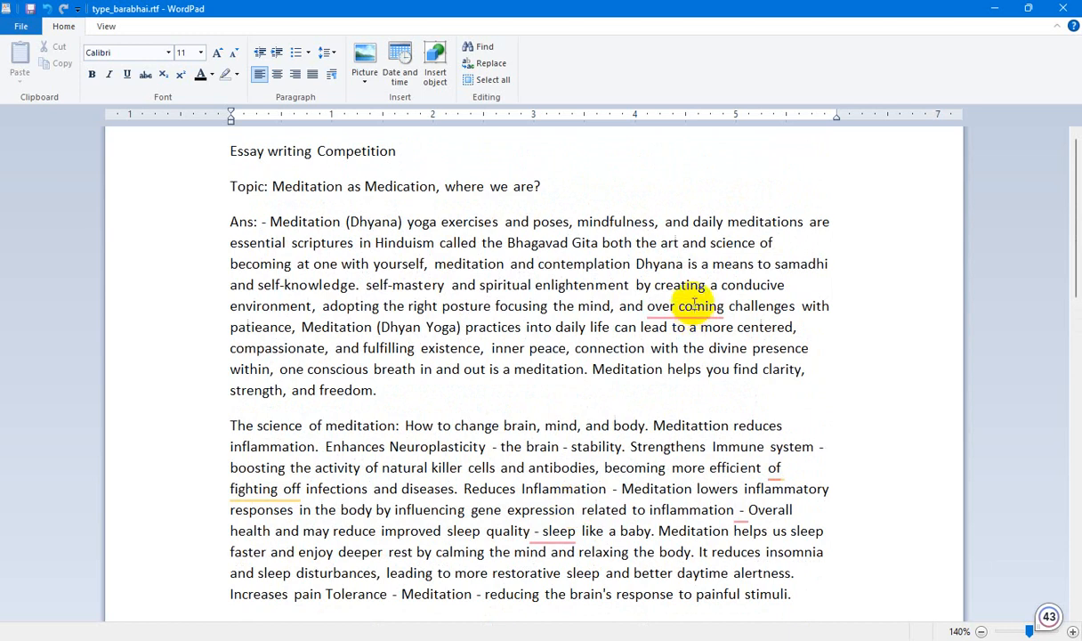
pyautogui.moveTo(694, 305)
pyautogui.click(682, 353)
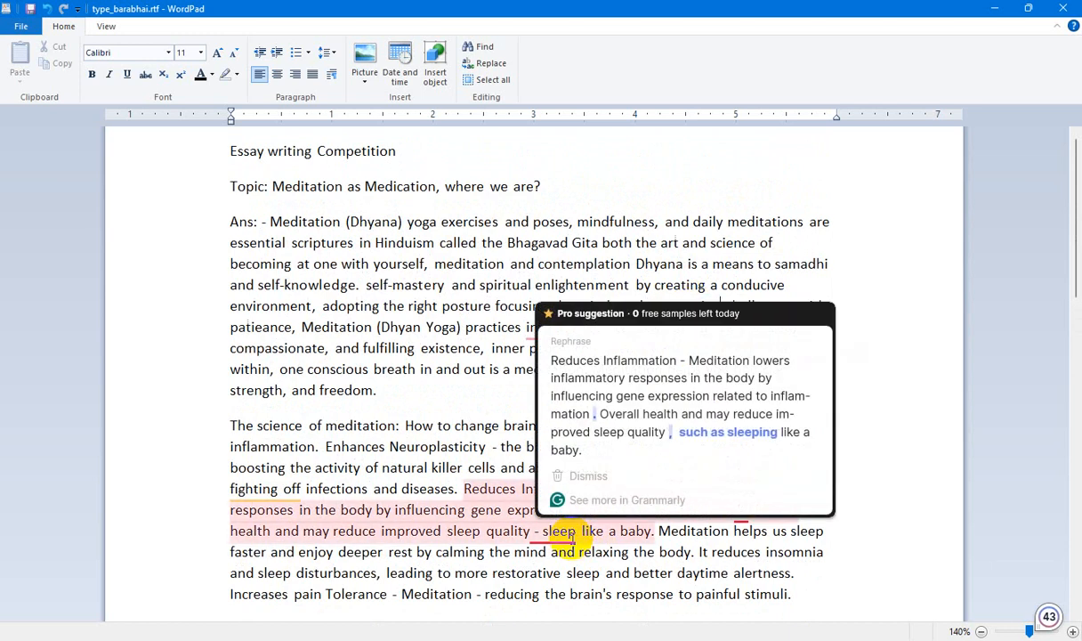
pyautogui.moveTo(742, 514)
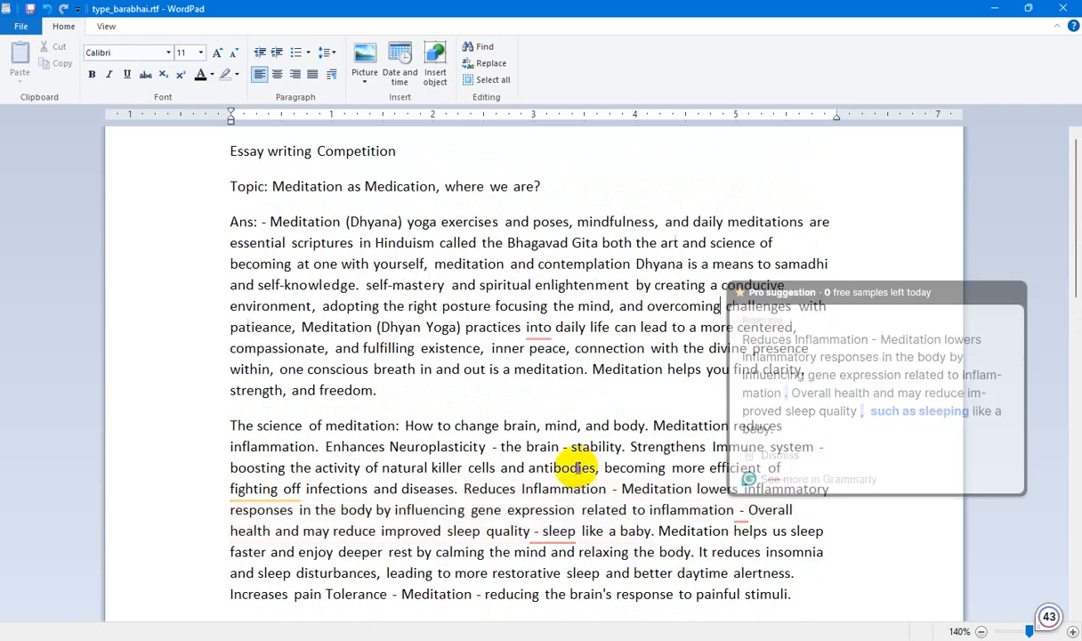
# Hyphenate "well-being" and "self-awareness" in the emotional well-being paragraph.
pyautogui.scroll(-3, 579, 470)
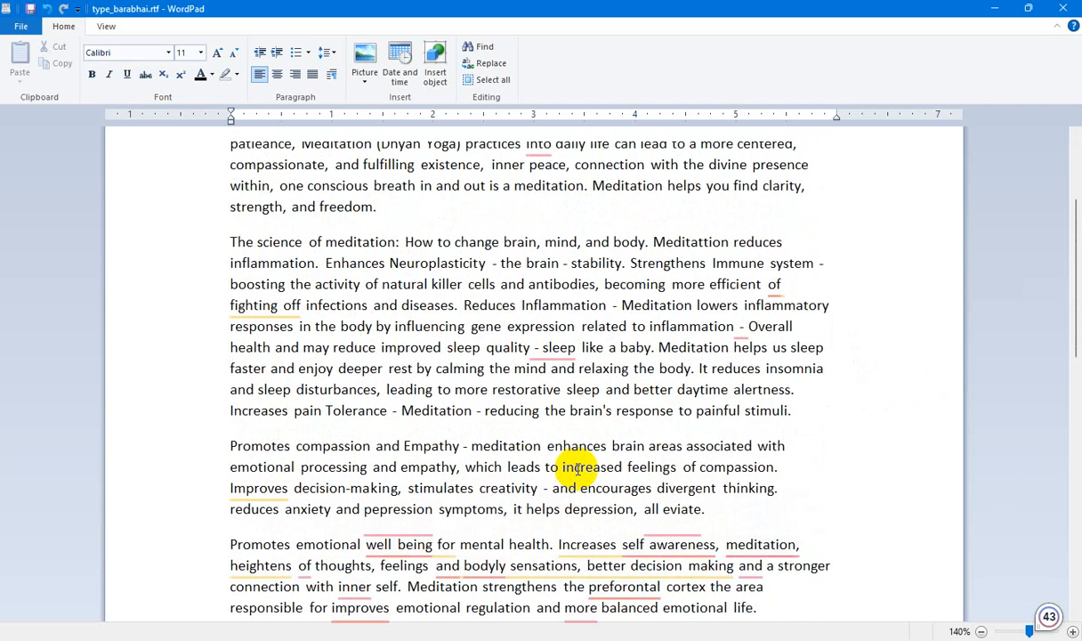
pyautogui.scroll(-1, 576, 469)
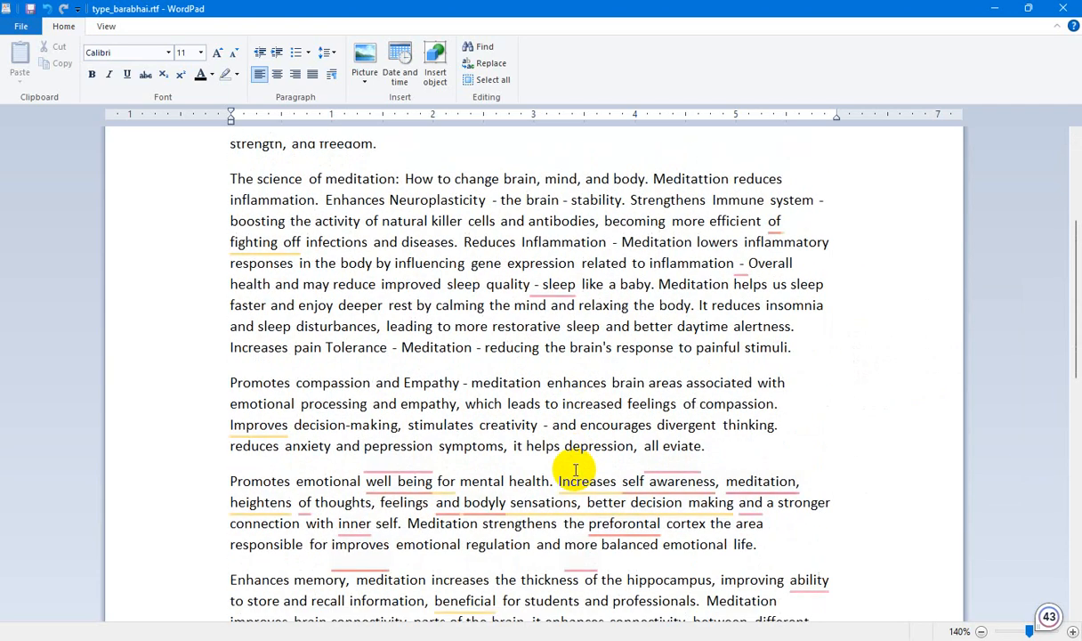
pyautogui.moveTo(414, 481)
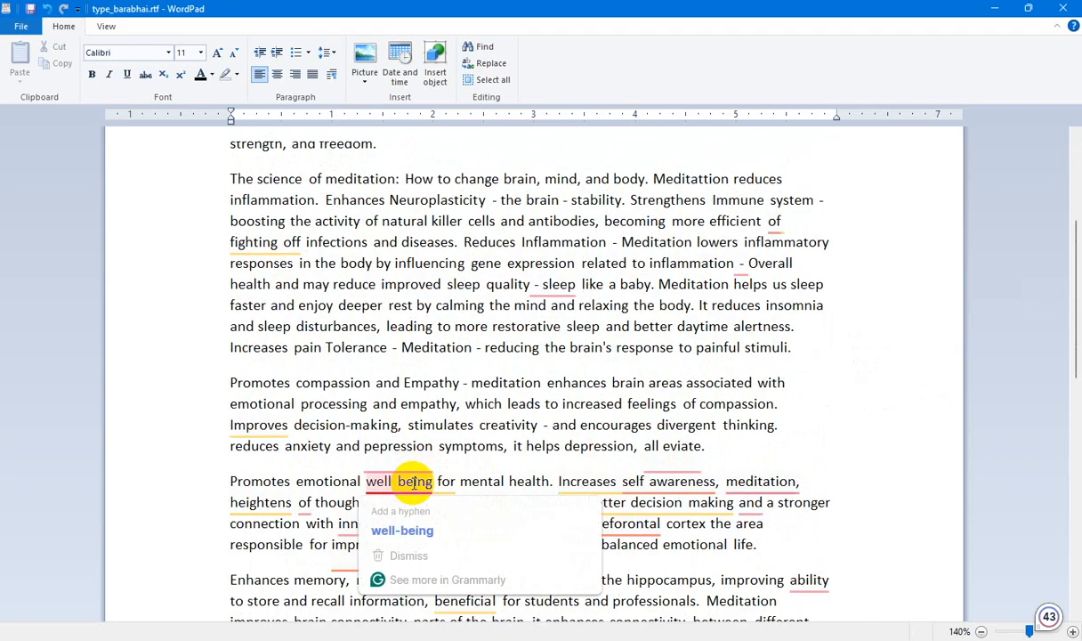
pyautogui.click(407, 526)
pyautogui.moveTo(672, 496)
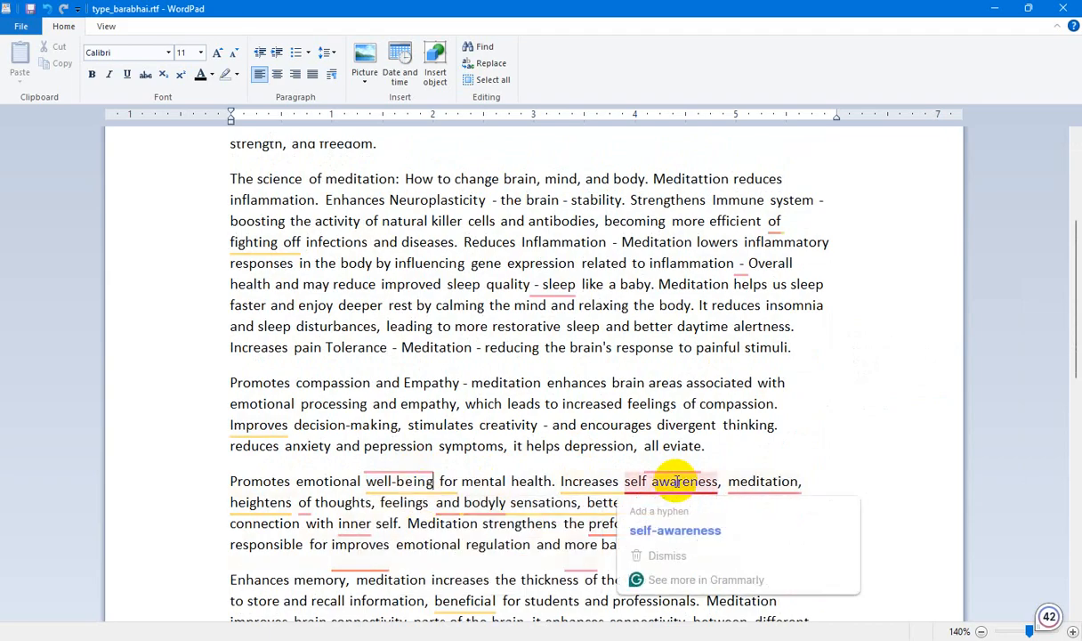
pyautogui.click(672, 516)
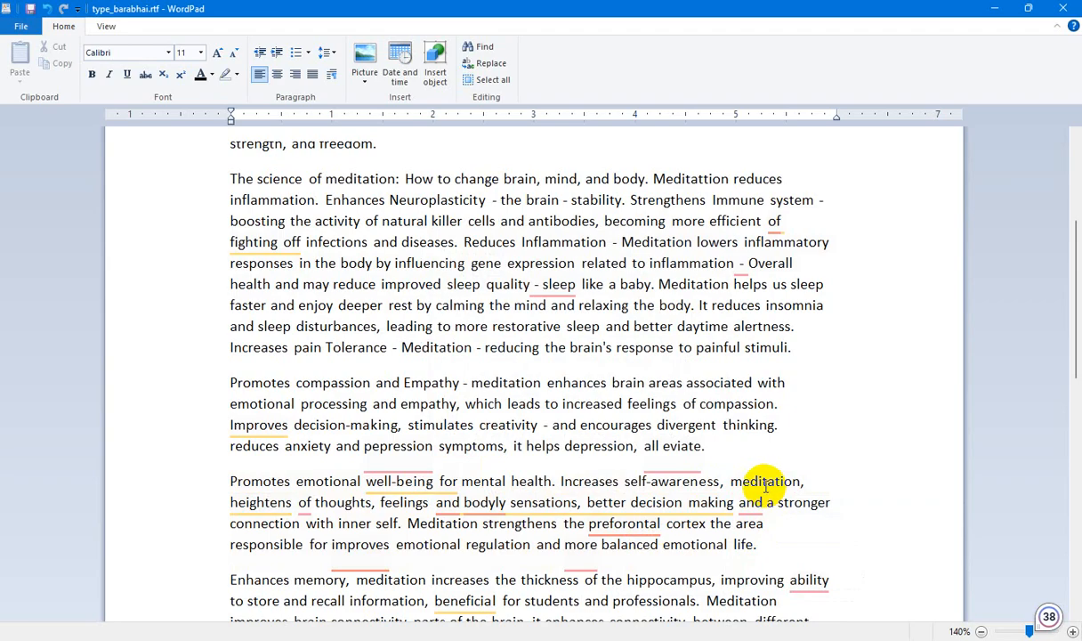
# In the emotional well-being paragraph, correct "bodyly" to "body" and add a comma before "and a stronger connection".
pyautogui.scroll(-3, 579, 483)
pyautogui.scroll(1, 572, 488)
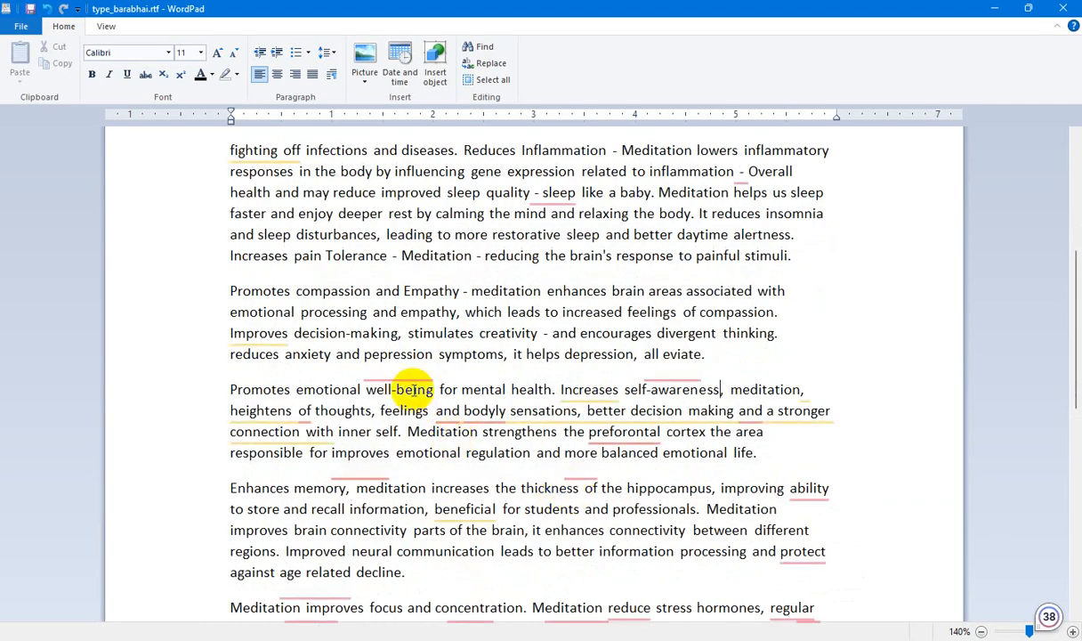
pyautogui.moveTo(467, 412)
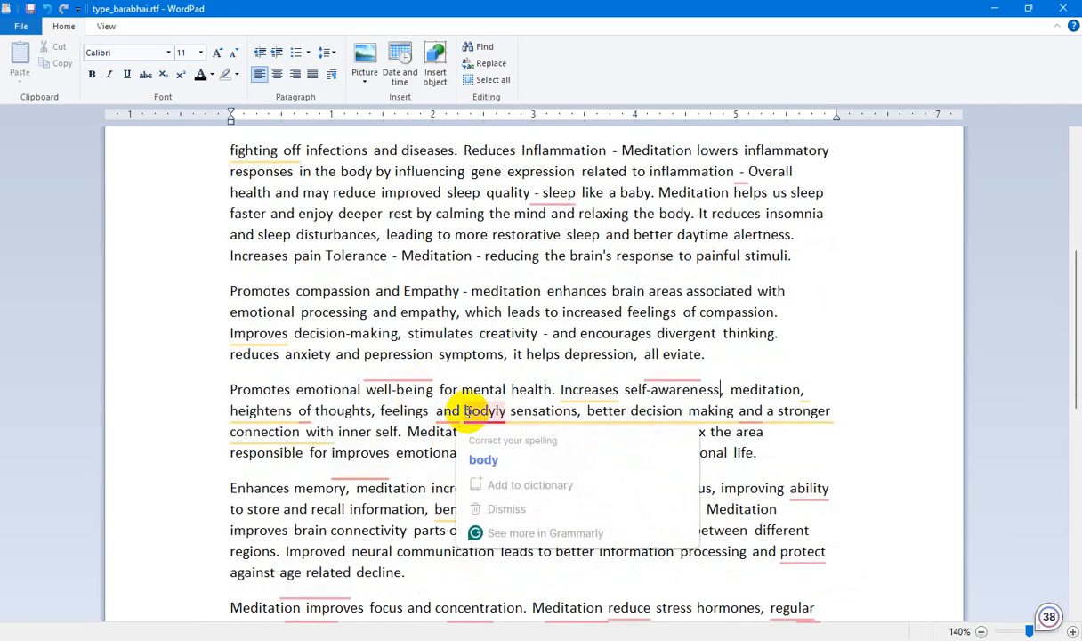
pyautogui.click(481, 460)
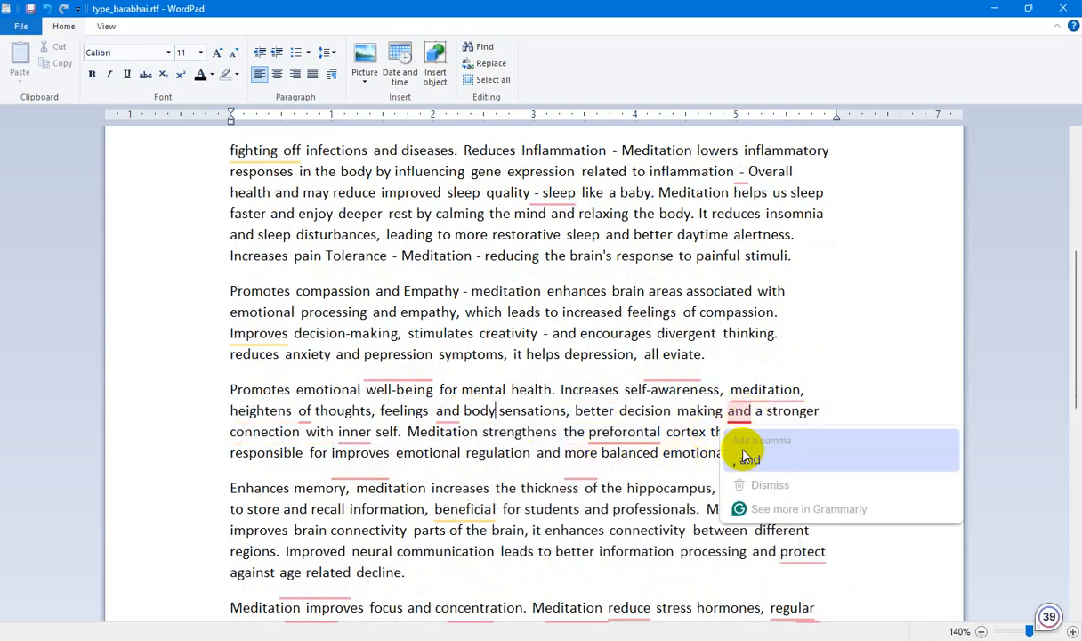
pyautogui.click(744, 446)
# Correct "preforontal" to "prefrontal" and remove "of" after "heightens" in the emotional well-being paragraph.
pyautogui.moveTo(634, 427)
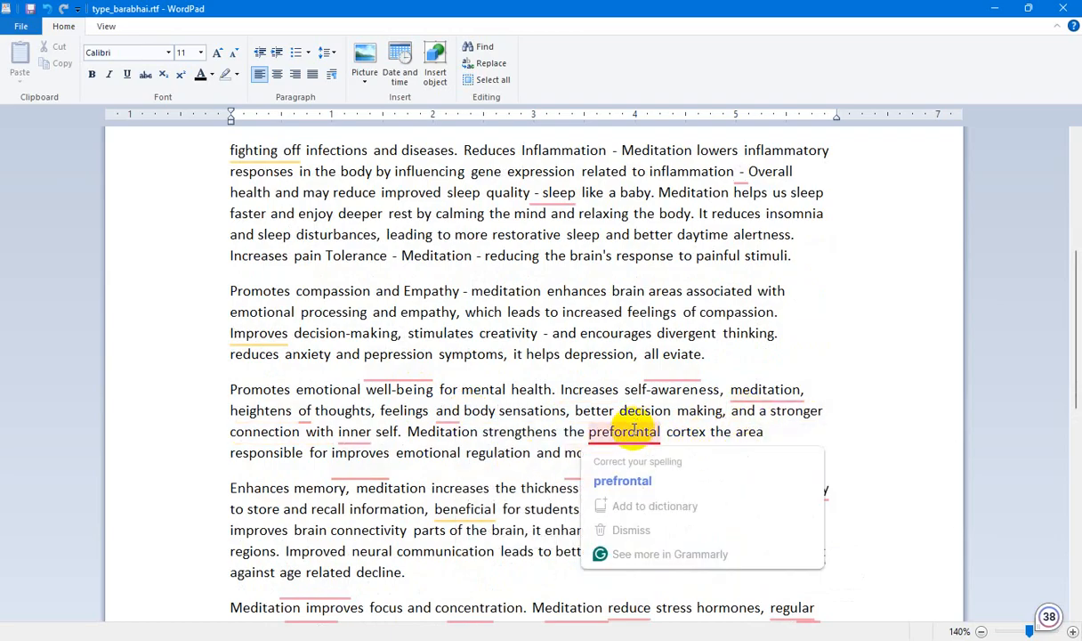
pyautogui.click(622, 480)
pyautogui.moveTo(304, 415)
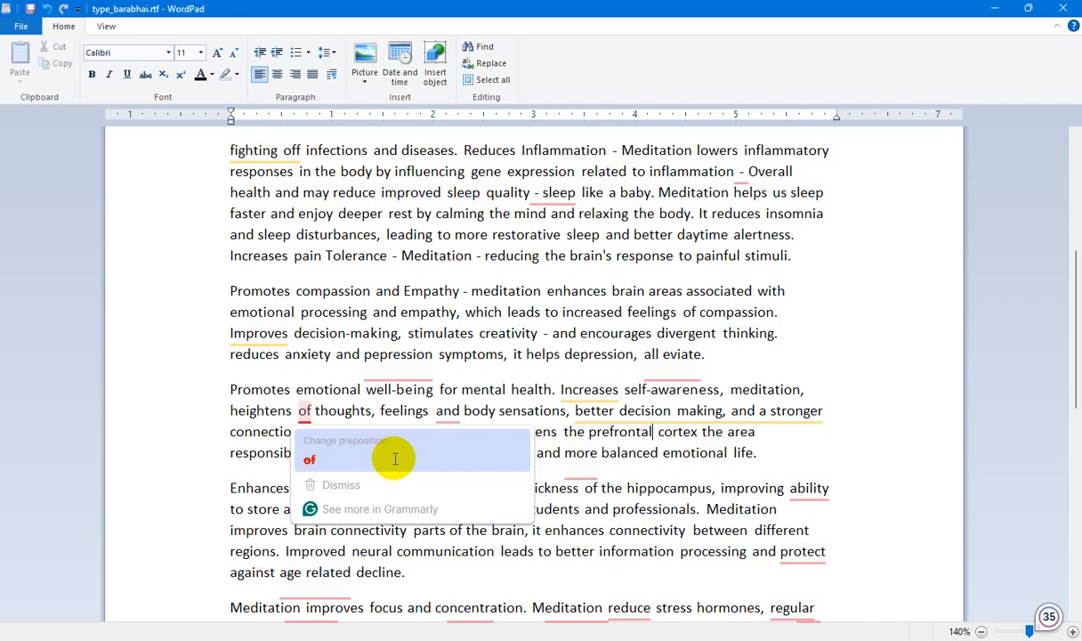
pyautogui.click(395, 460)
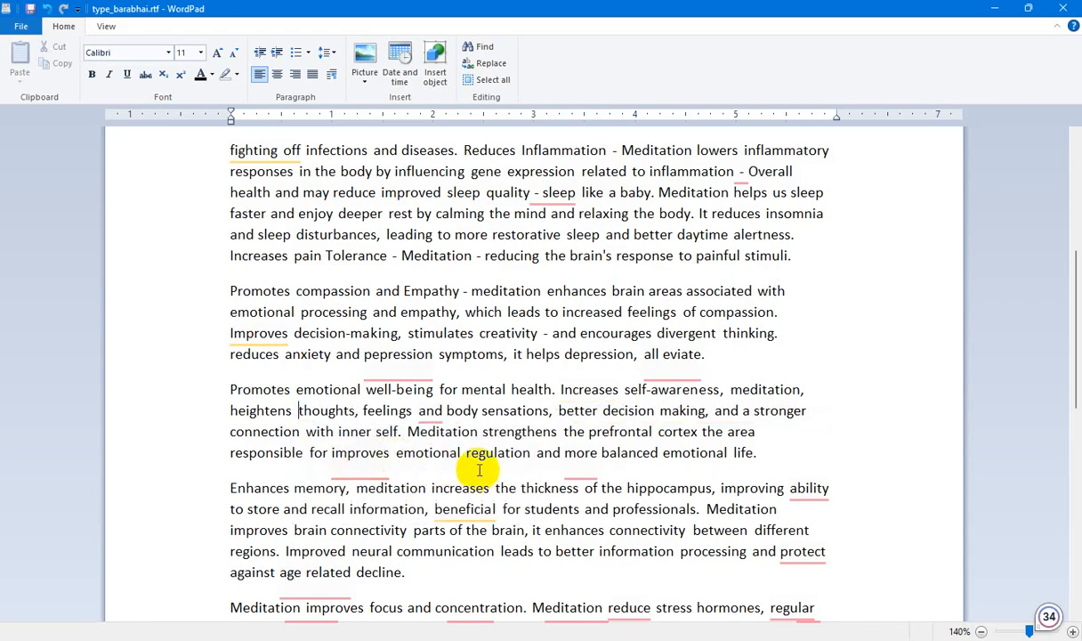
# Add a comma after "feelings" in the emotional well-being paragraph and insert "the" before "ability" in the memory paragraph.
pyautogui.moveTo(437, 415)
pyautogui.click(432, 457)
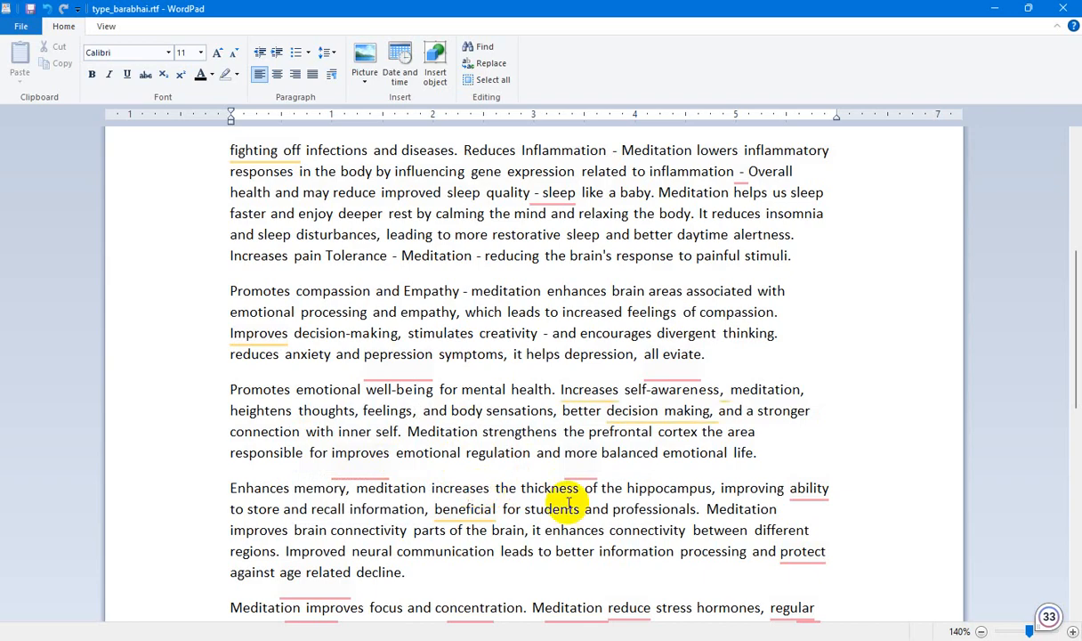
pyautogui.scroll(-1, 623, 485)
pyautogui.moveTo(825, 433)
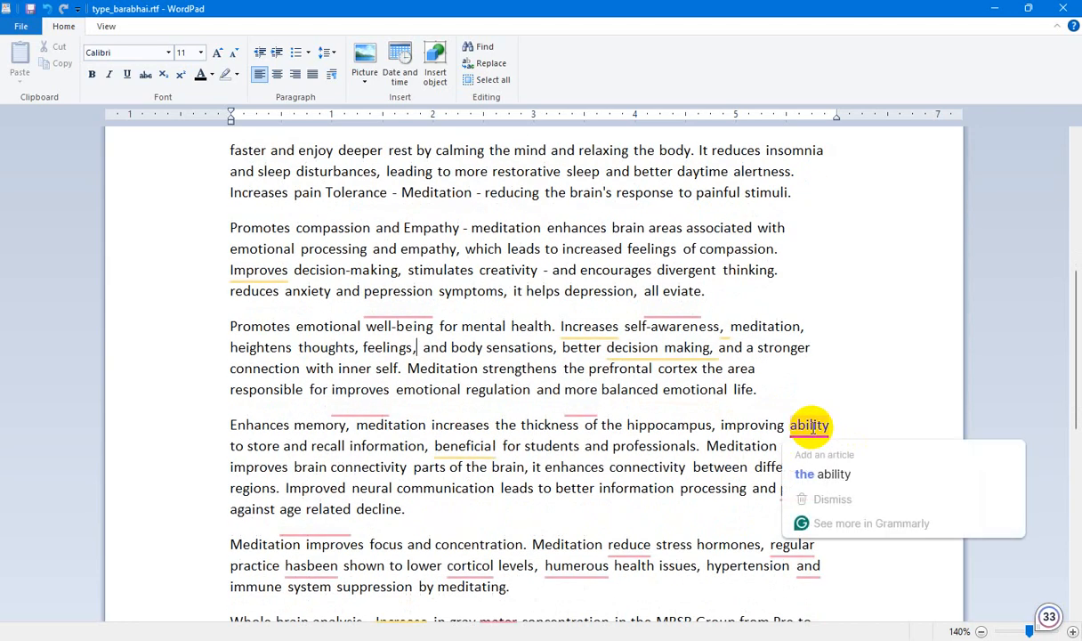
pyautogui.click(796, 472)
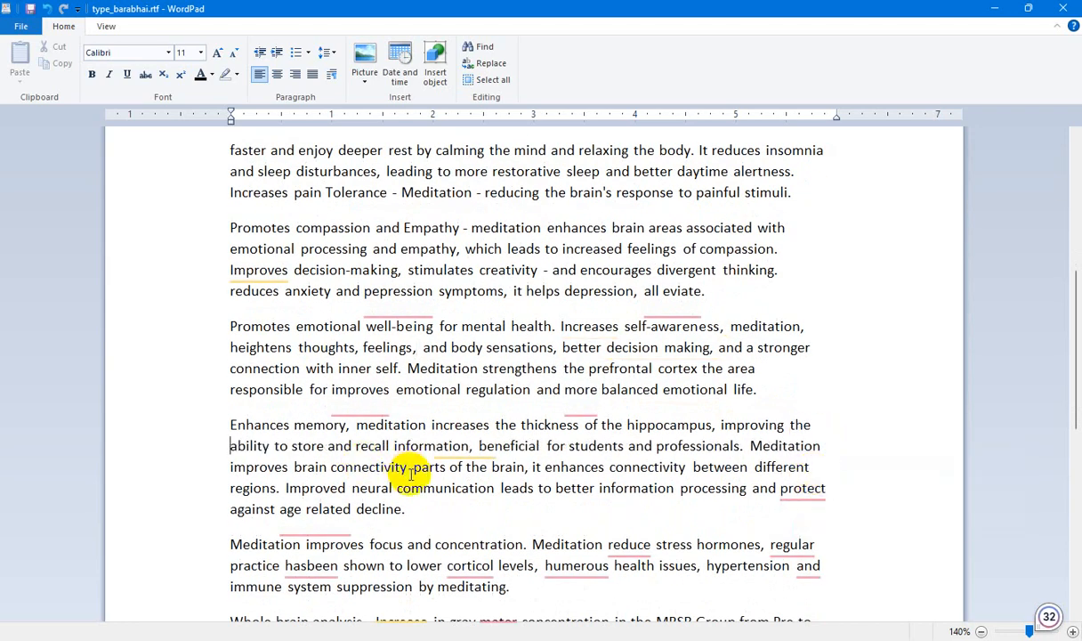
# Change "protect" to "protects" in the memory paragraph and split "hasbeen" into "has been" in the focus and concentration paragraph.
pyautogui.moveTo(798, 492)
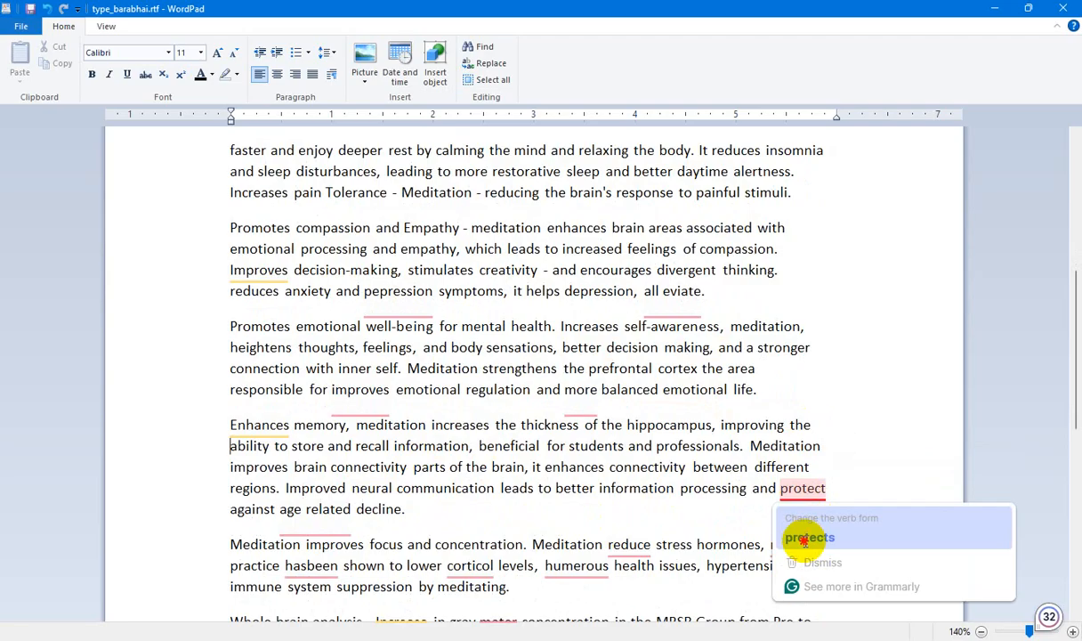
pyautogui.click(797, 534)
pyautogui.scroll(-1, 515, 488)
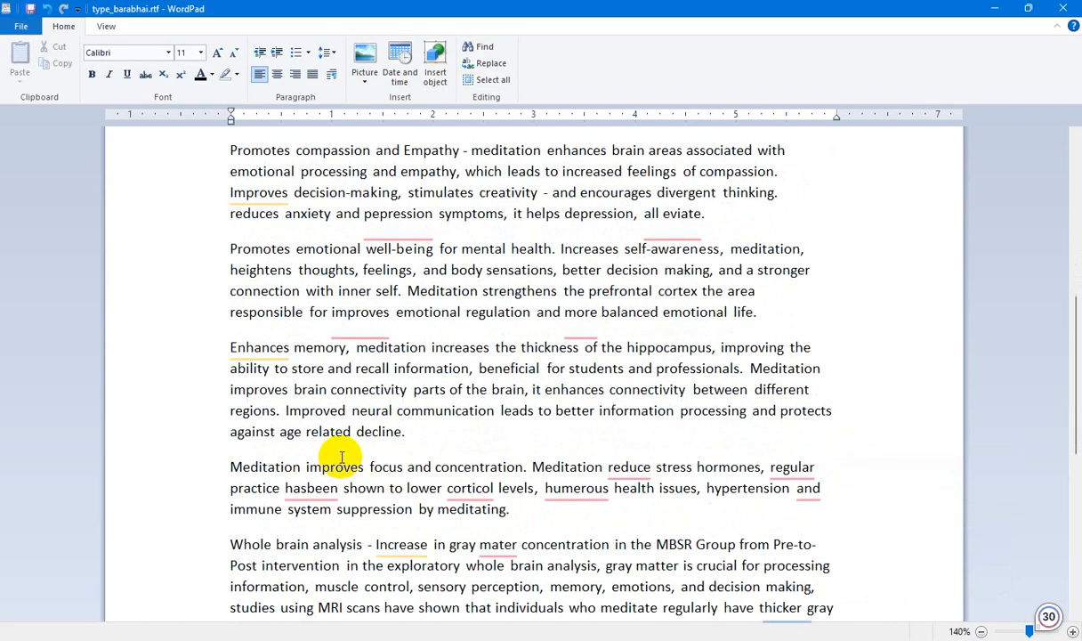
pyautogui.moveTo(310, 488)
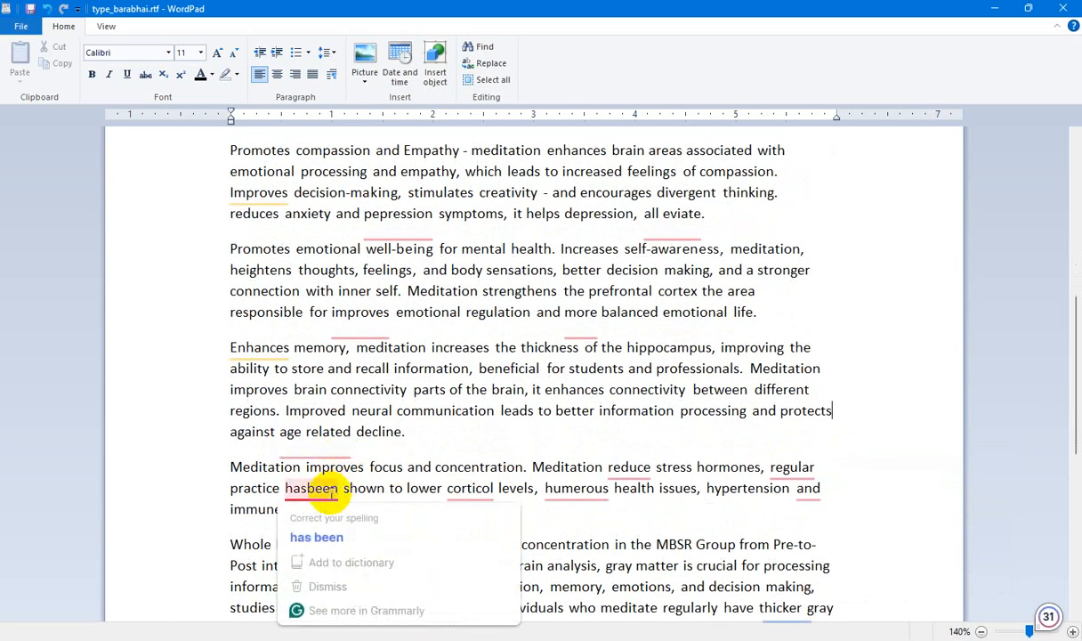
pyautogui.click(314, 535)
# In the focus and concentration paragraph, change "reduce" to "reduces", "corticol" to "cortical" and "humerous" to "numerous".
pyautogui.moveTo(633, 473)
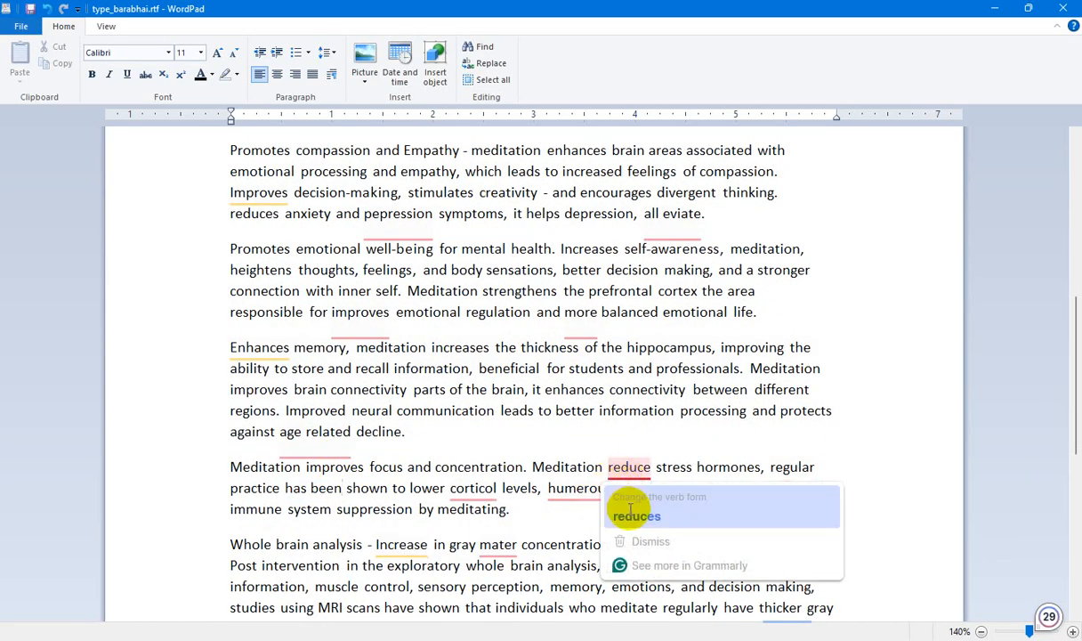
pyautogui.click(634, 512)
pyautogui.moveTo(473, 492)
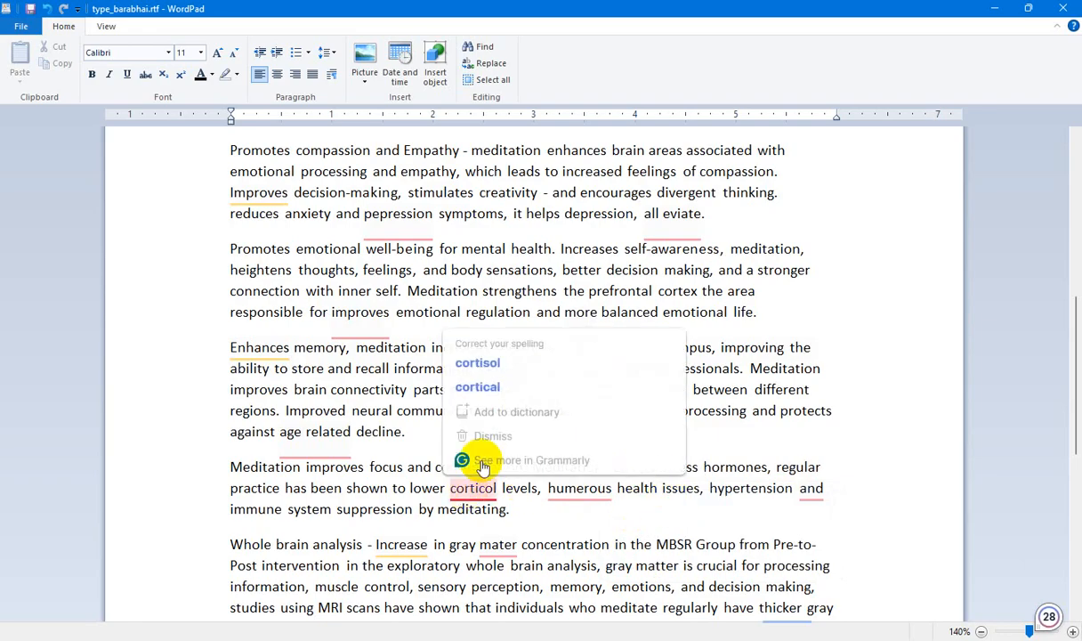
pyautogui.click(516, 386)
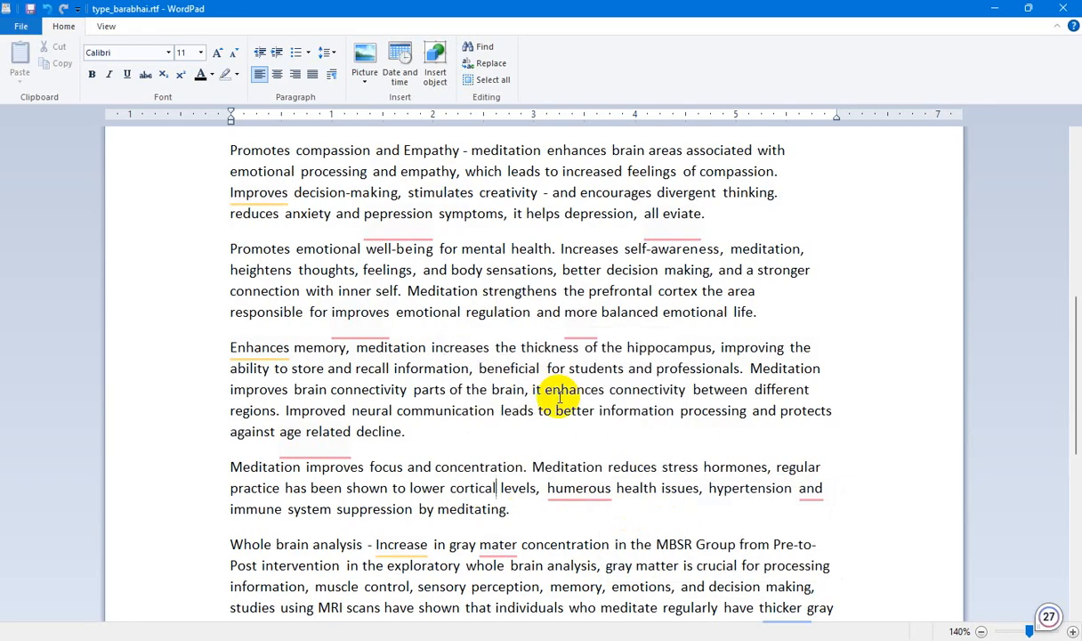
pyautogui.moveTo(586, 489)
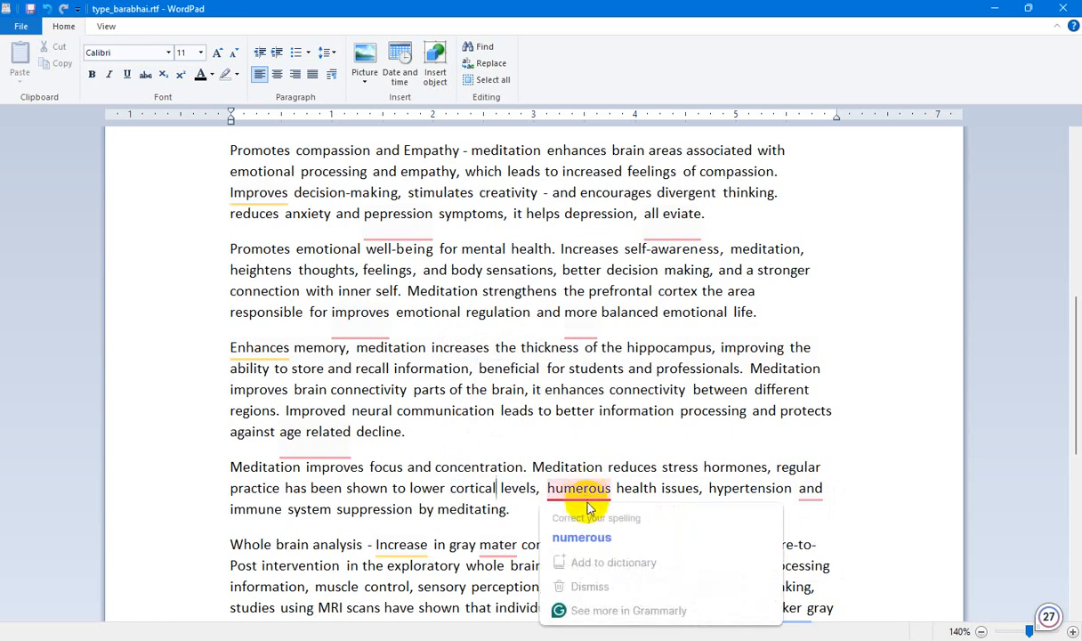
pyautogui.click(597, 534)
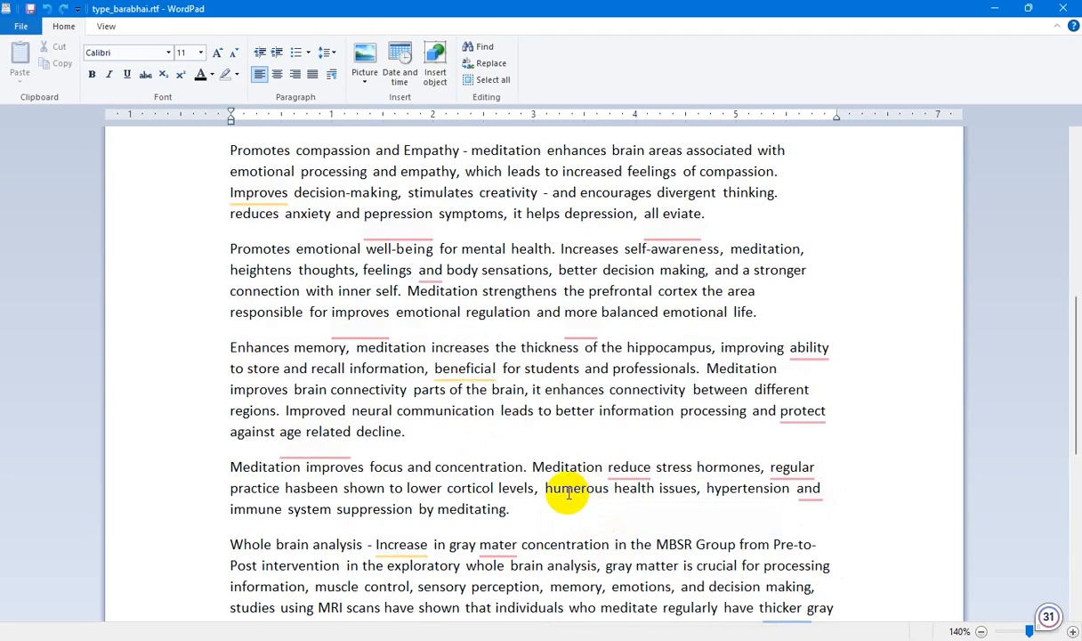
# Change "reduce" to "reduces" in the focus and concentration paragraph and "protect" to "protects" in the memory paragraph.
pyautogui.click(623, 505)
pyautogui.moveTo(631, 471)
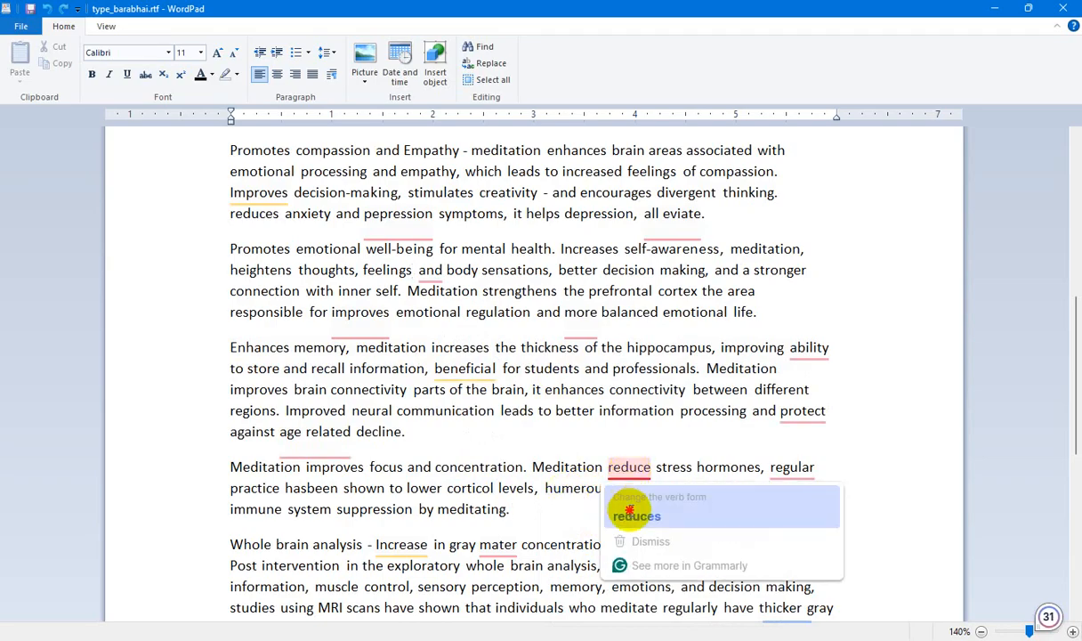
pyautogui.click(630, 514)
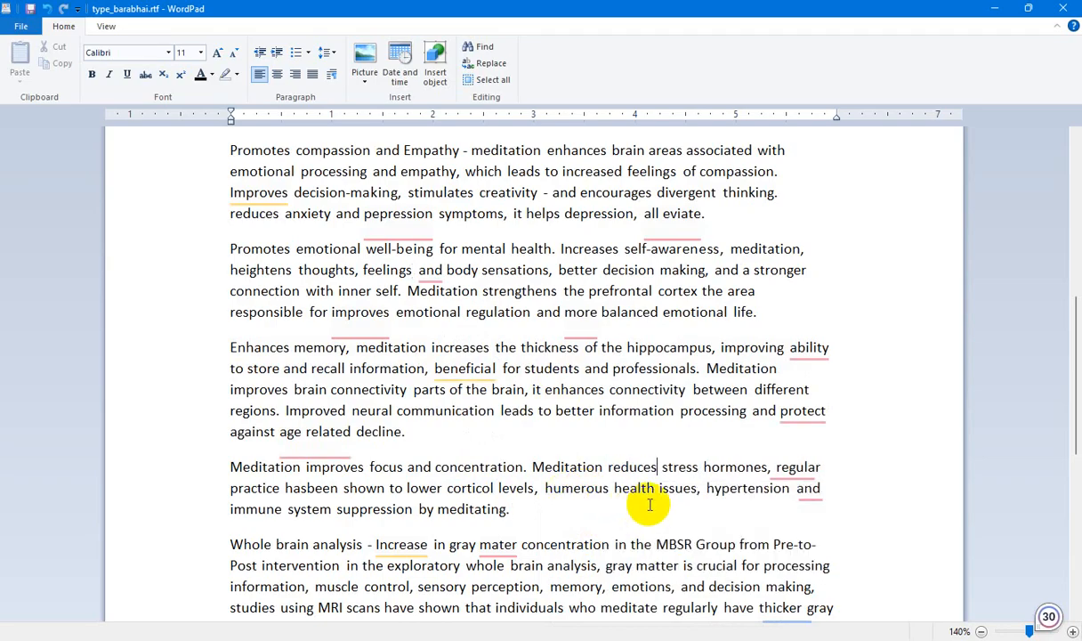
pyautogui.moveTo(802, 411)
pyautogui.click(810, 460)
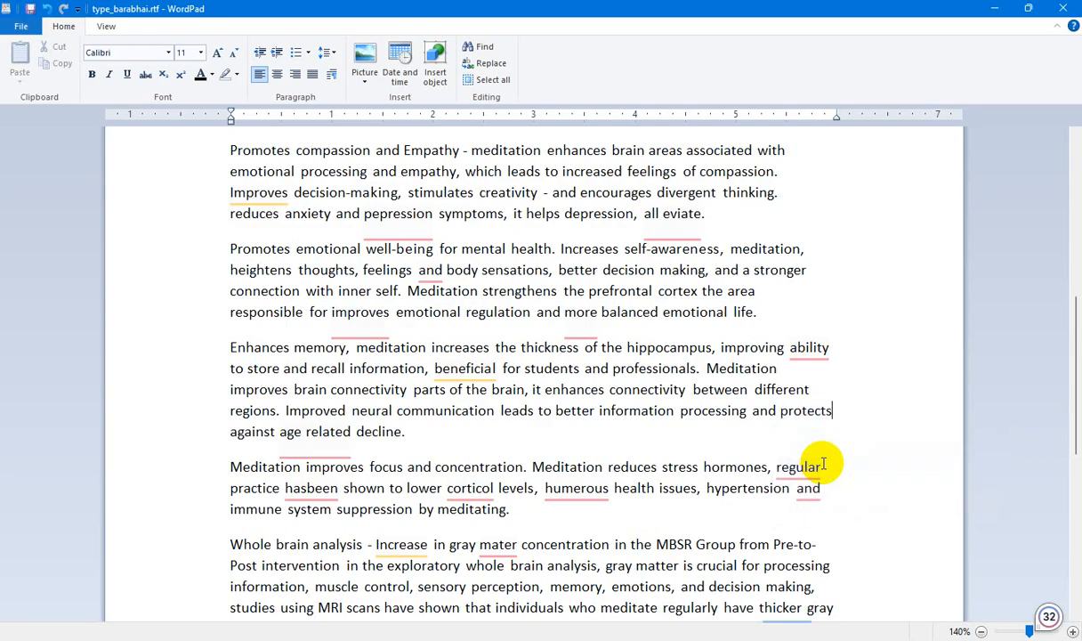
# In the focus and concentration paragraph, insert "and" before "regular practice" and correct the misspelled words to "numerous" and "cortisol".
pyautogui.moveTo(798, 476)
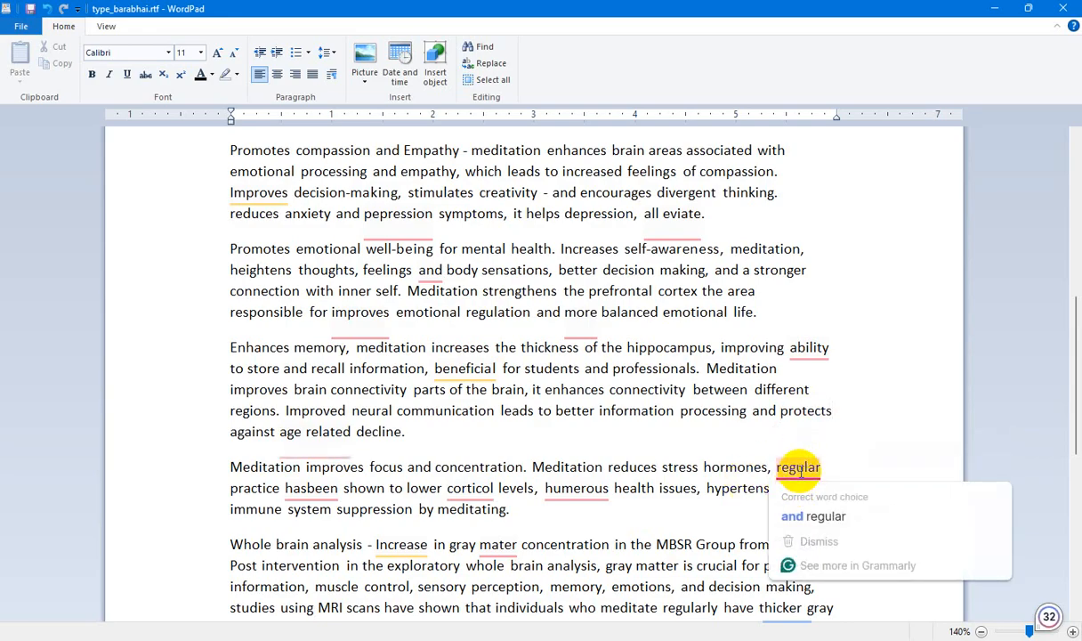
pyautogui.click(801, 516)
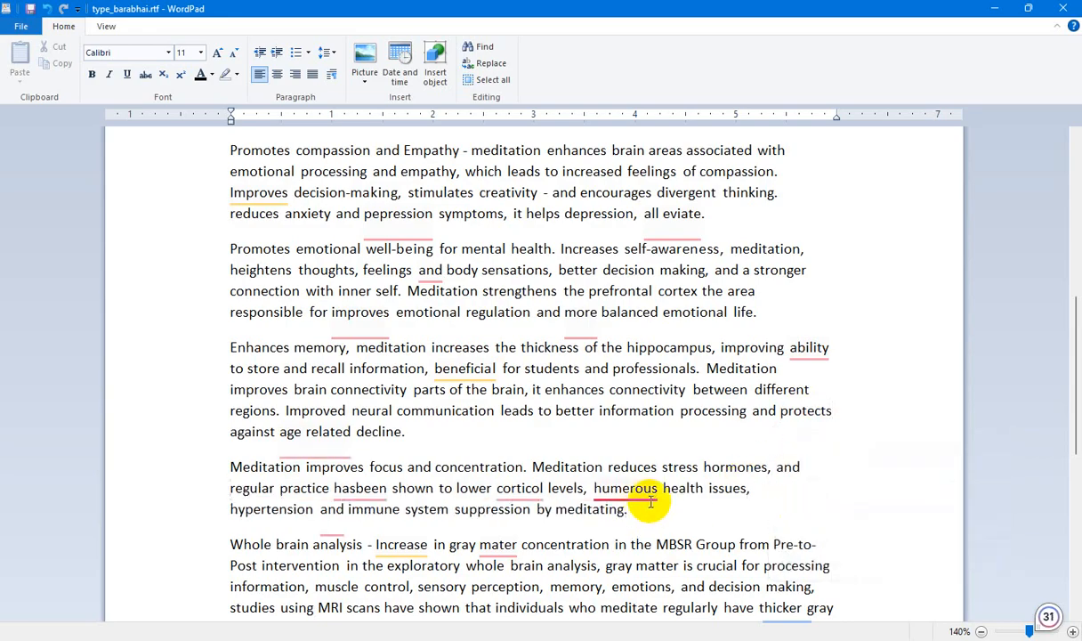
pyautogui.moveTo(645, 488)
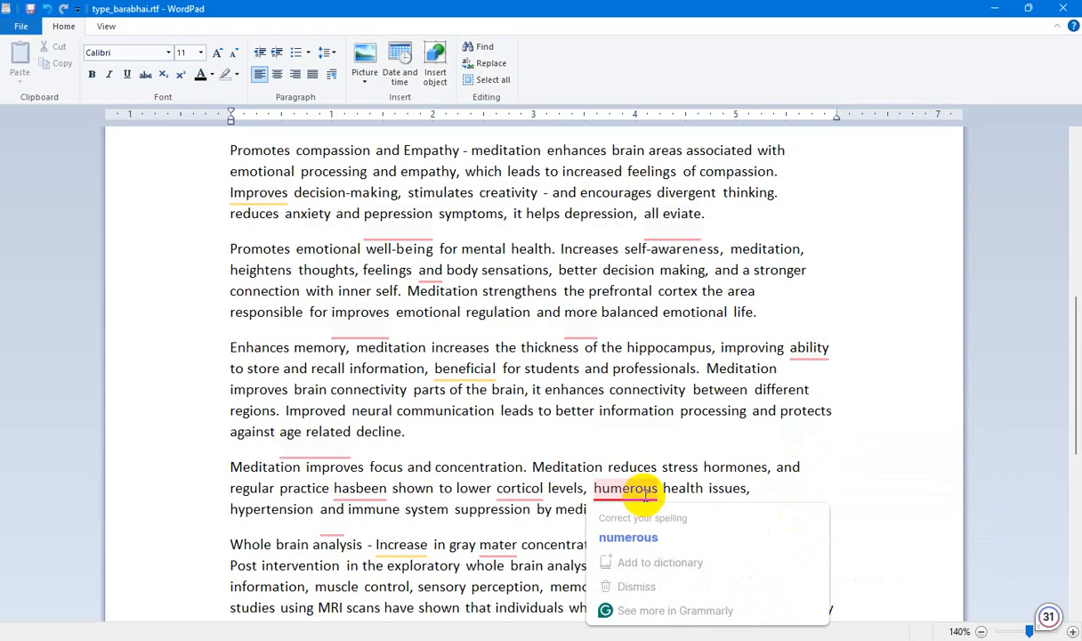
pyautogui.click(637, 530)
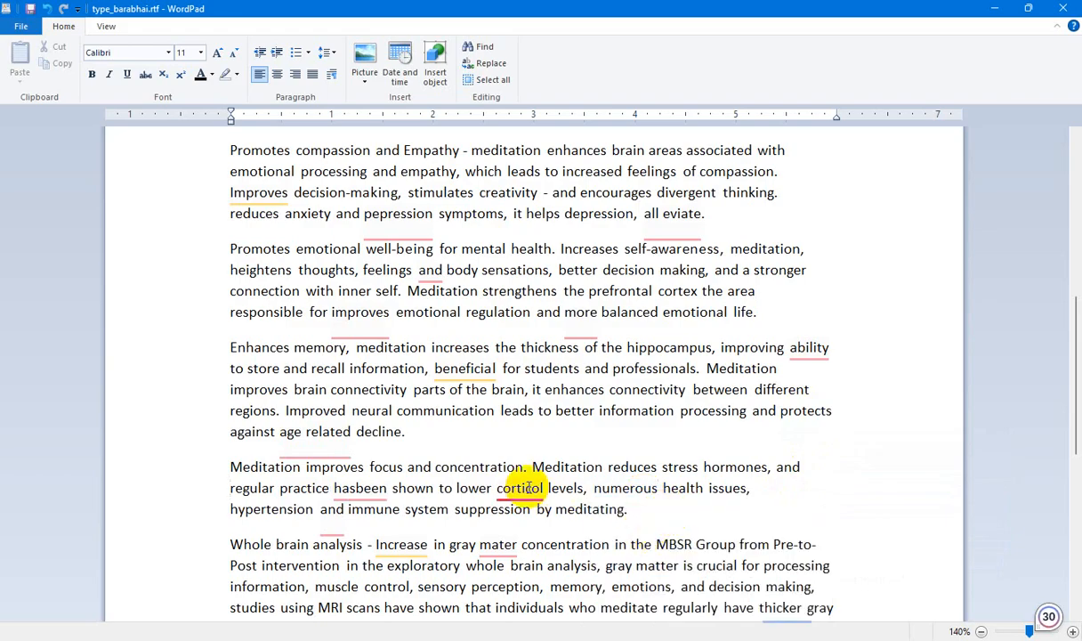
pyautogui.moveTo(528, 487)
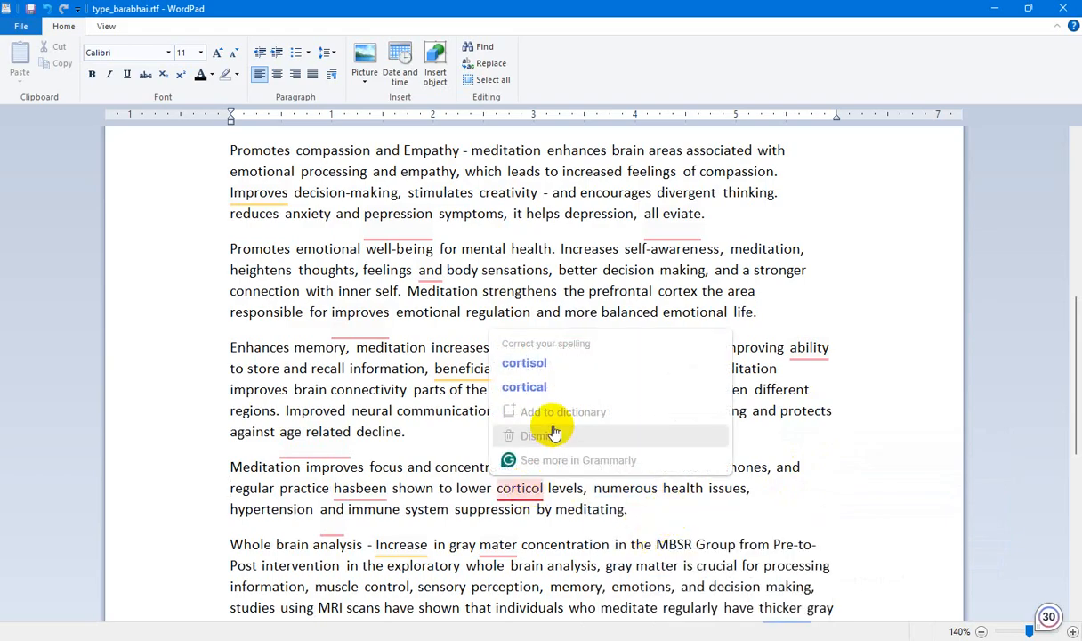
pyautogui.click(561, 366)
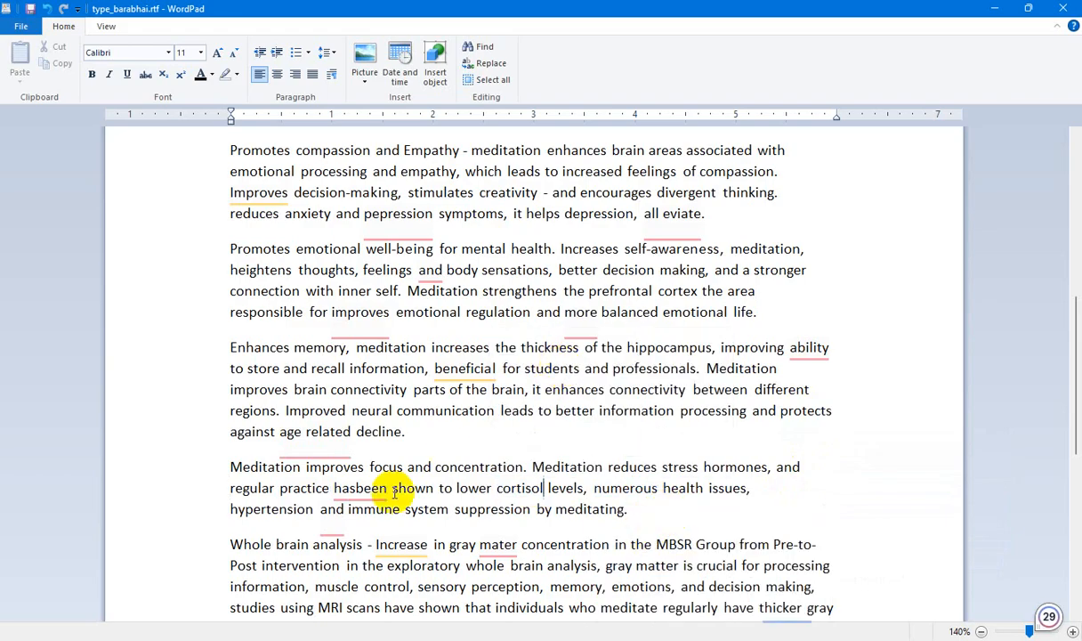
# Split "hasbeen" into "has been" in the focus paragraph and correct "mater" to "matter" in the whole brain analysis paragraph.
pyautogui.moveTo(364, 489)
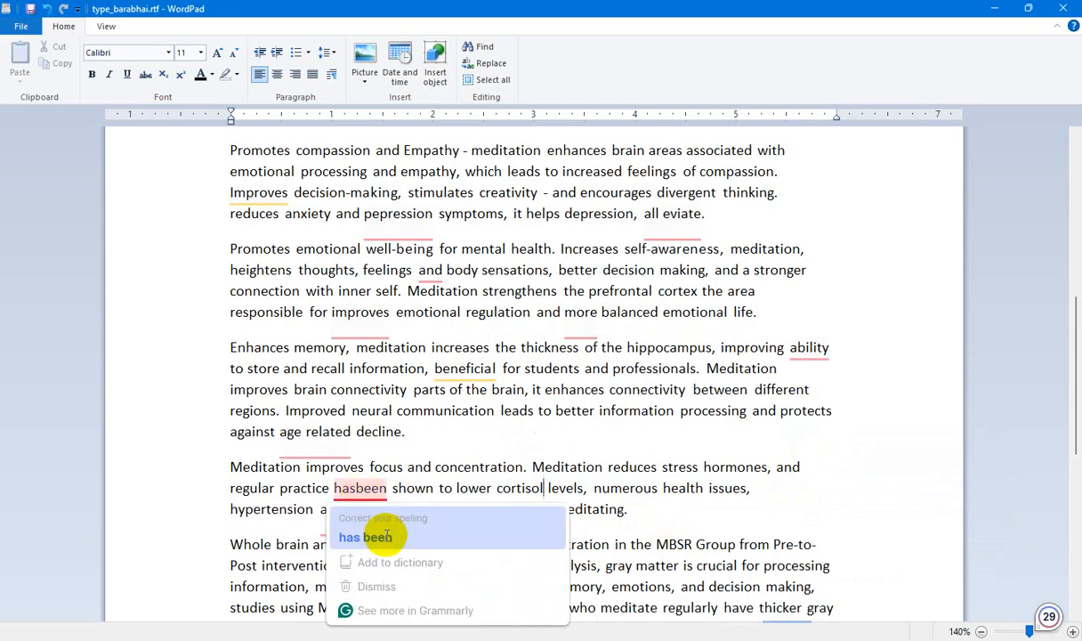
pyautogui.click(361, 536)
pyautogui.scroll(-1, 600, 531)
pyautogui.scroll(-1, 601, 531)
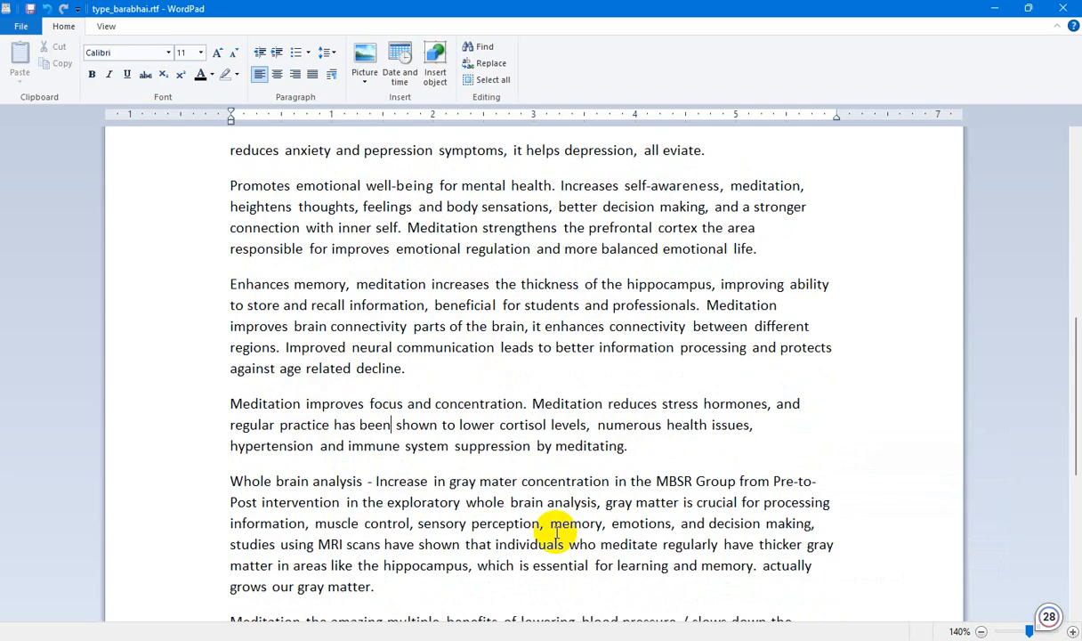
pyautogui.scroll(-2, 557, 532)
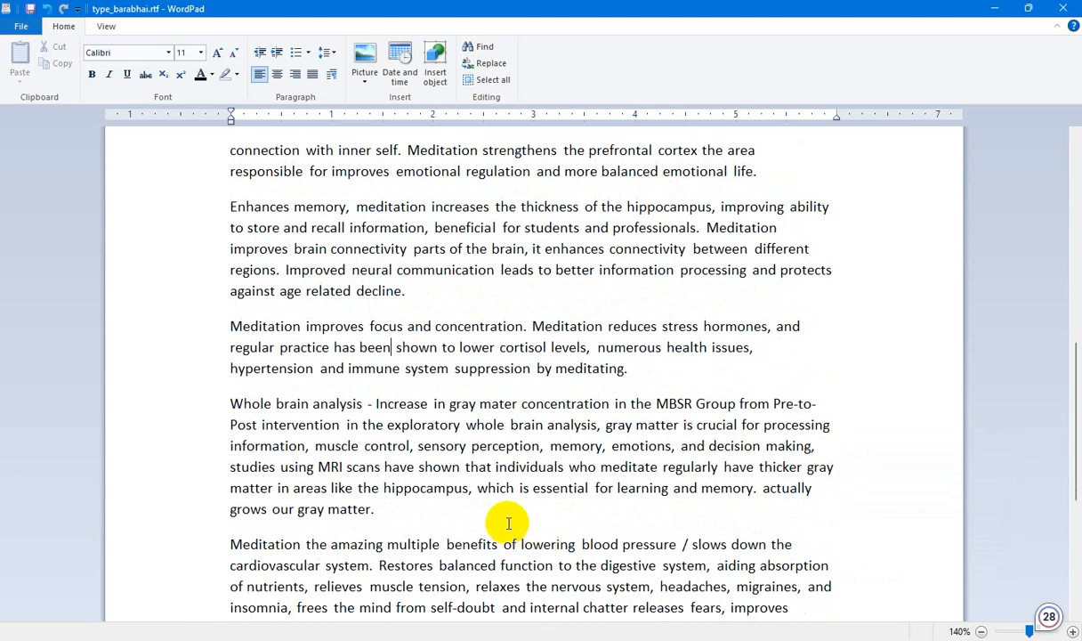
pyautogui.click(495, 403)
pyautogui.click(523, 452)
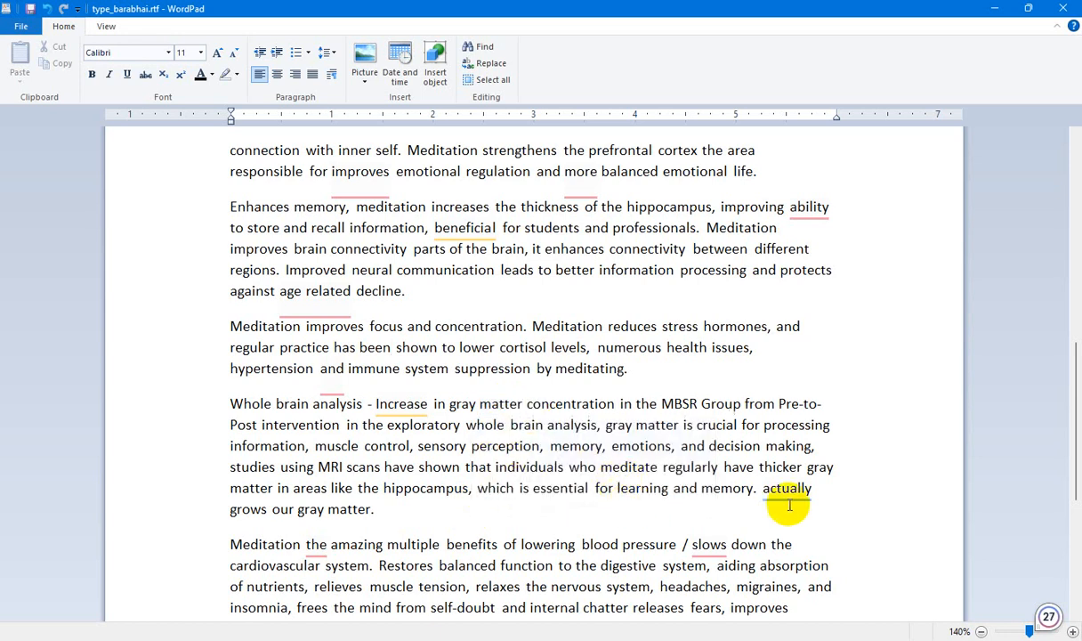
# In the blood pressure paragraph, change "slows" to "slowing" and insert "has" before "the amazing multiple benefits".
pyautogui.scroll(-3, 774, 506)
pyautogui.click(709, 390)
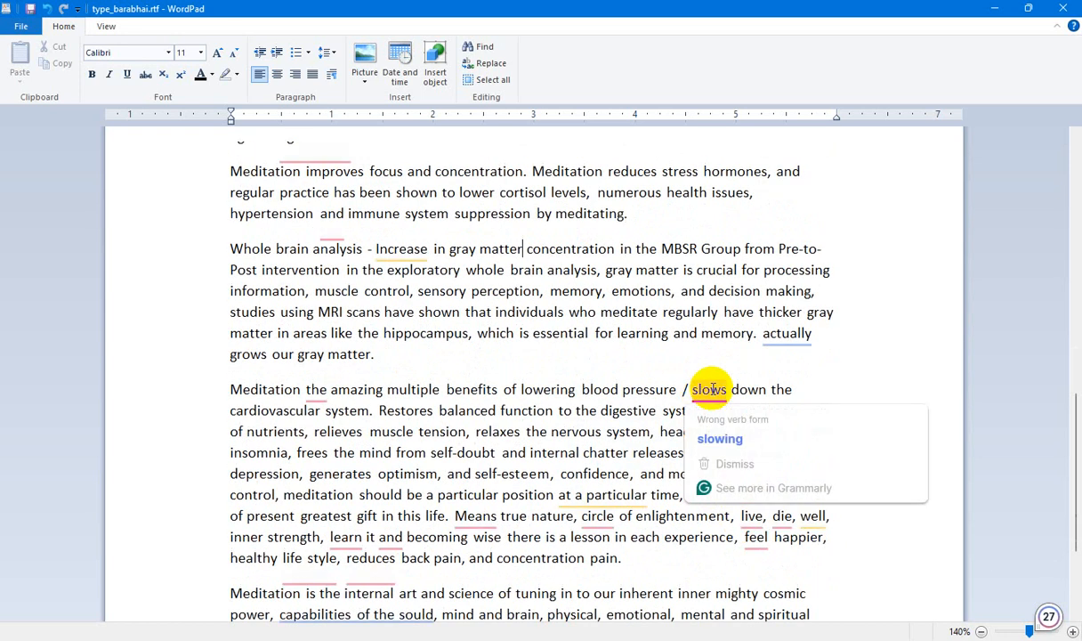
pyautogui.click(714, 438)
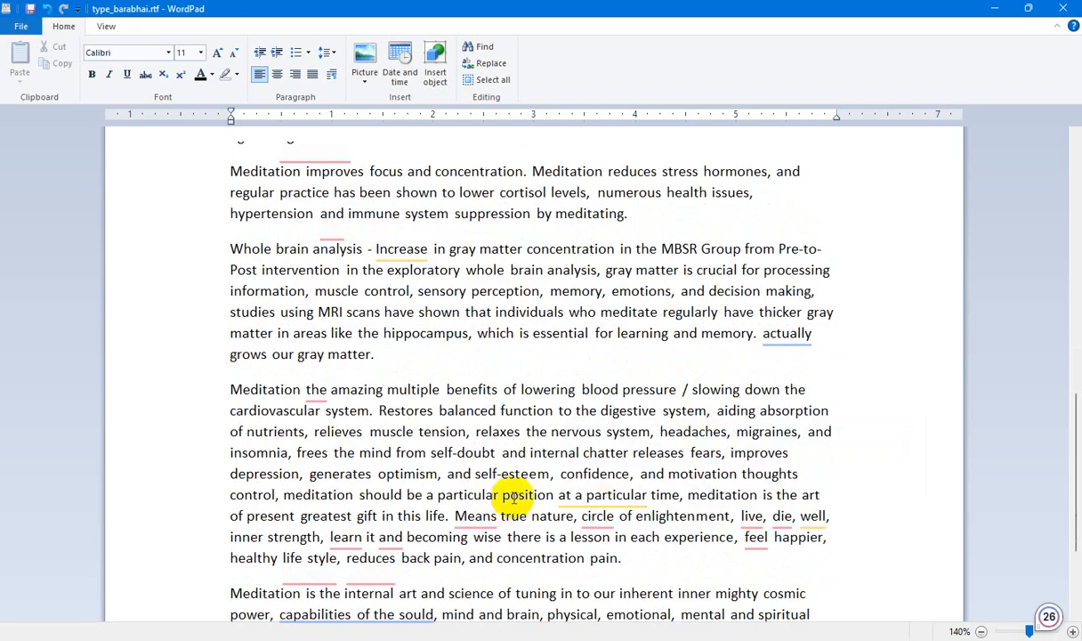
pyautogui.click(323, 389)
pyautogui.click(326, 436)
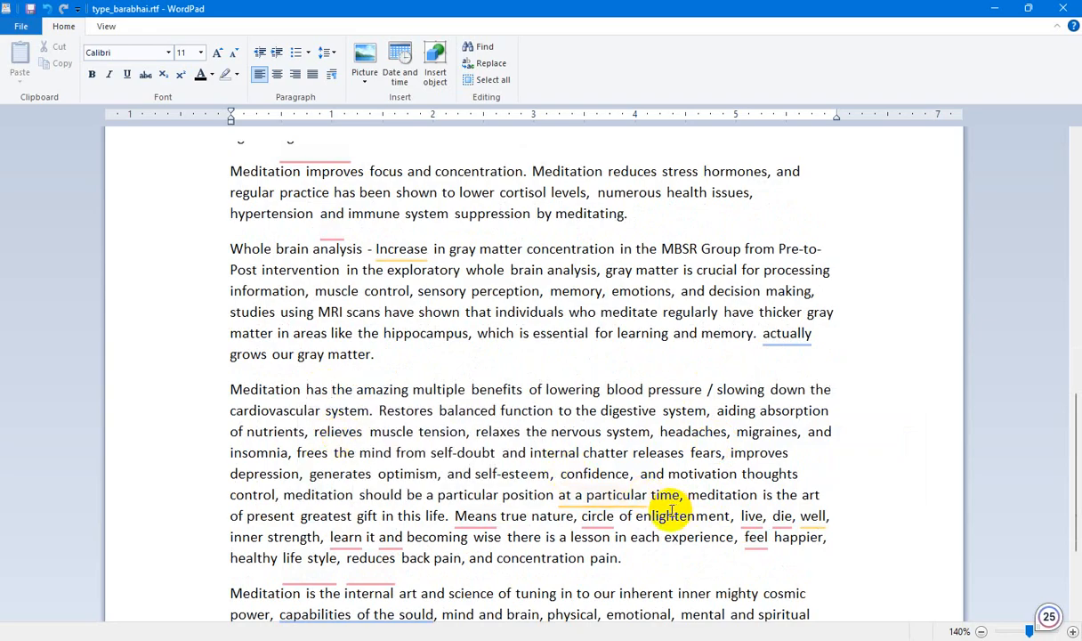
# In the blood pressure paragraph, insert "a" before "circle of enlightenment" and change "Means" to "This means".
pyautogui.click(602, 515)
pyautogui.click(603, 564)
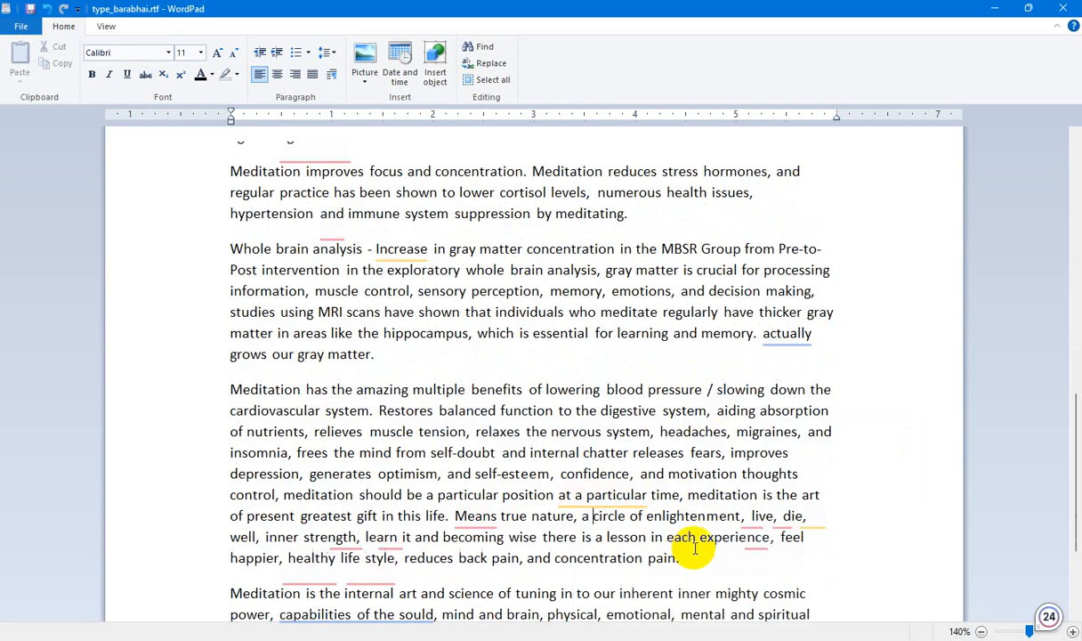
pyautogui.click(474, 516)
pyautogui.click(483, 564)
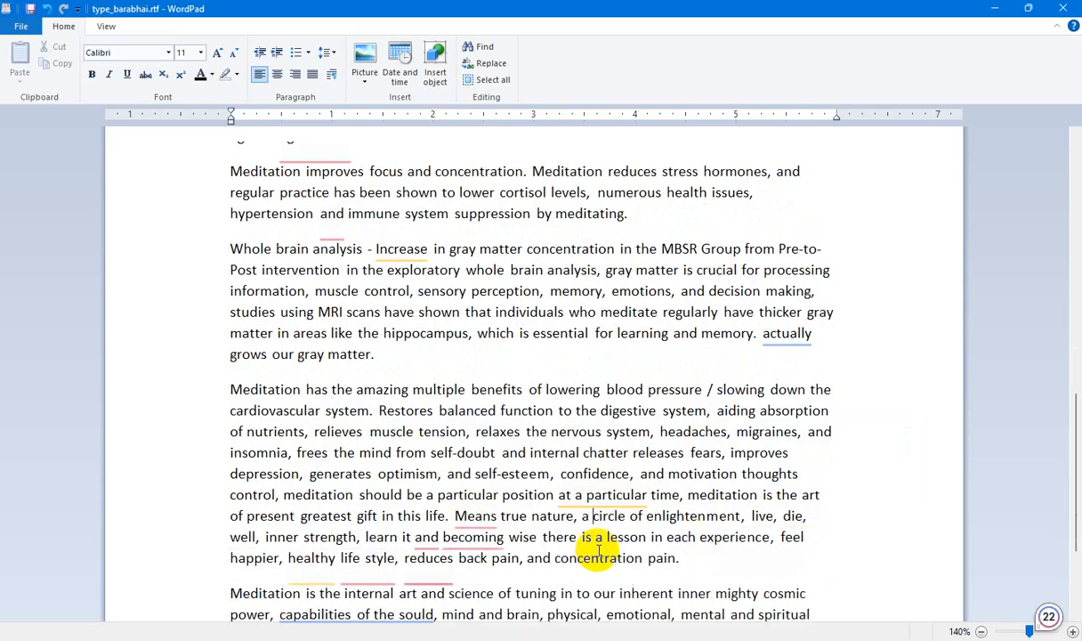
pyautogui.click(474, 517)
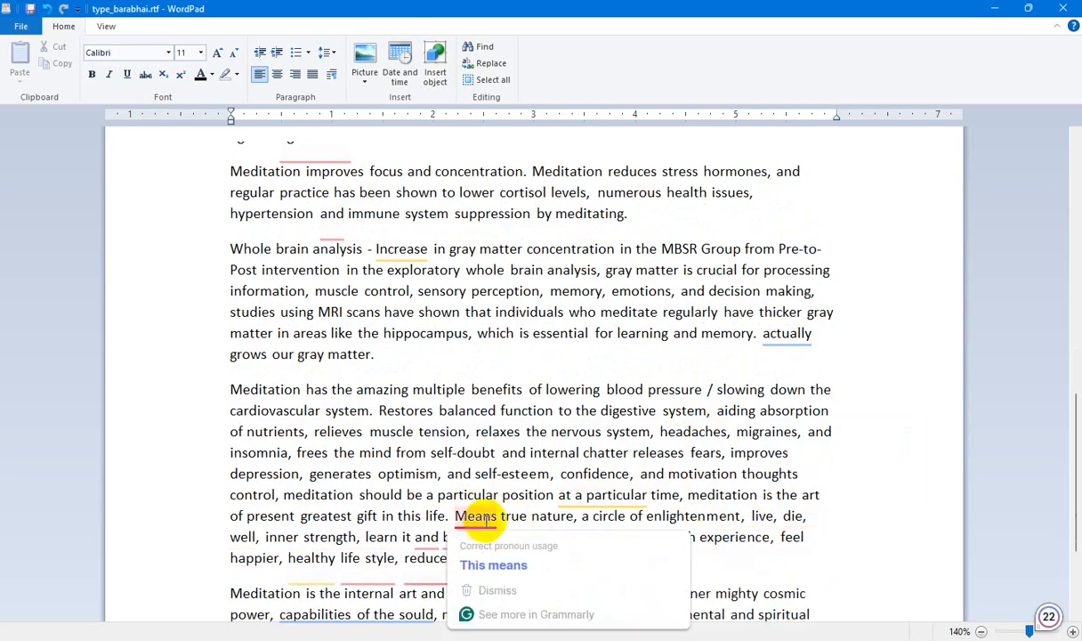
pyautogui.click(494, 564)
# Insert a comma after "learn it" in the blood pressure paragraph.
pyautogui.scroll(-2, 623, 520)
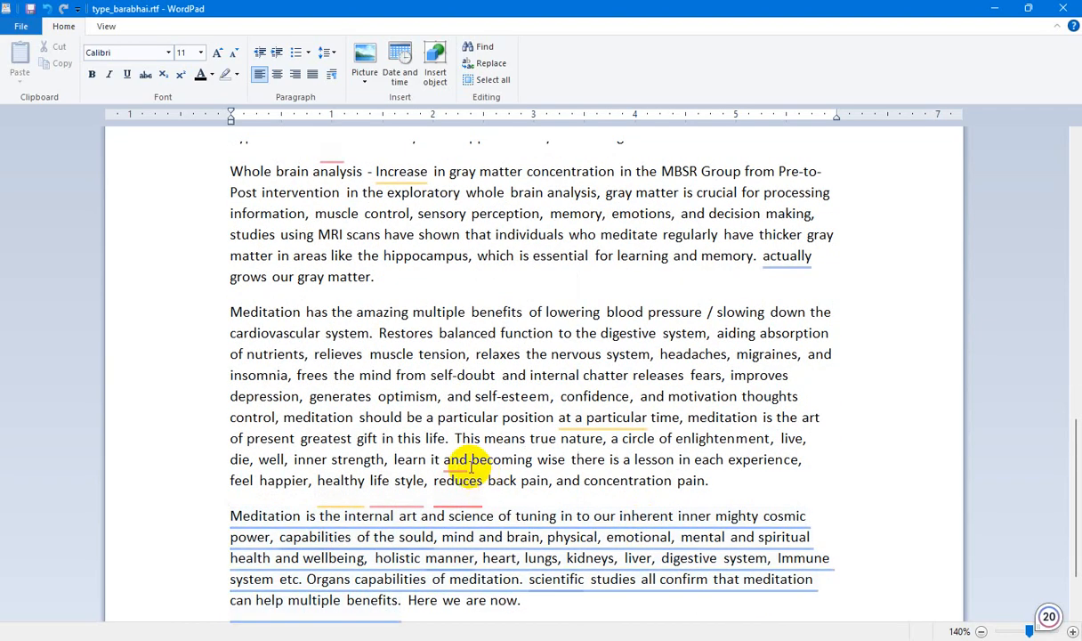
pyautogui.moveTo(456, 463)
pyautogui.click(466, 507)
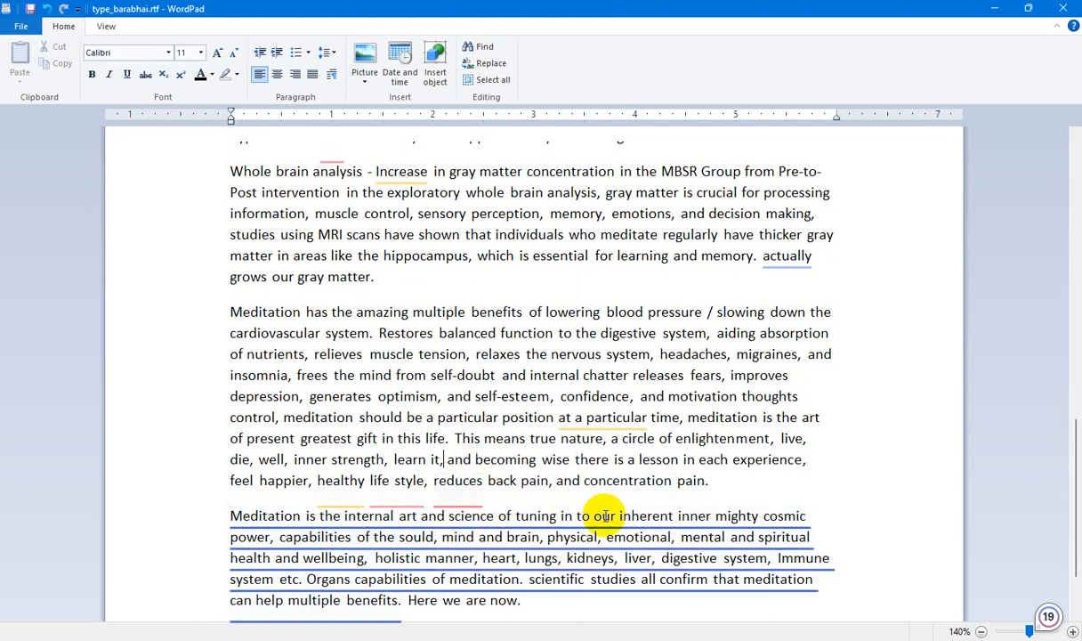
# Review the suggested rewrite of the paragraph beginning "Meditation is the internal art and science".
pyautogui.moveTo(656, 516)
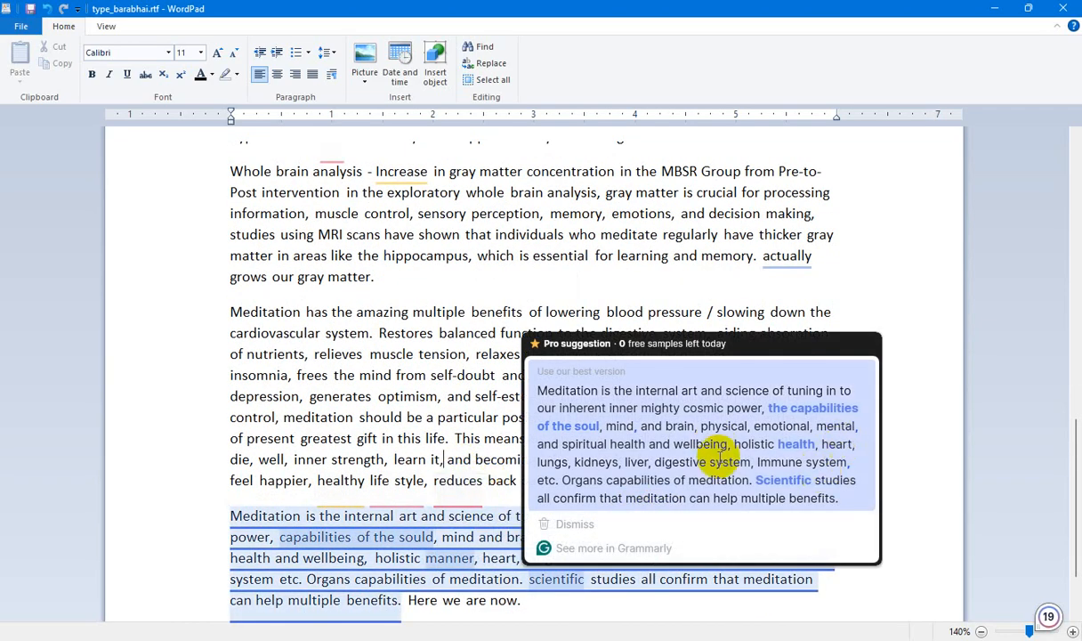
pyautogui.scroll(-2, 673, 443)
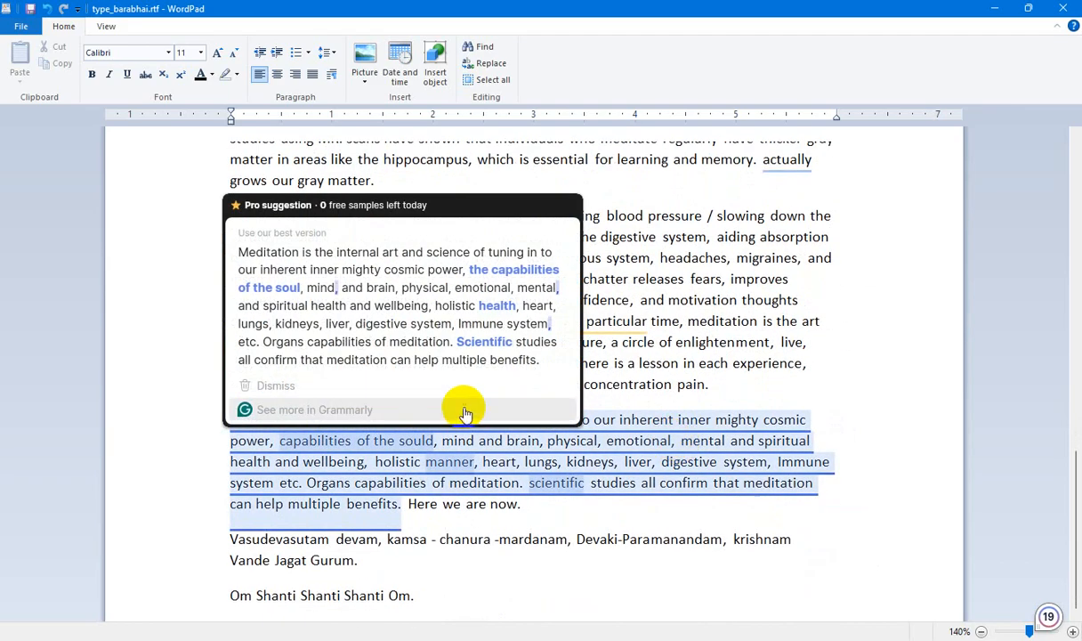
pyautogui.moveTo(777, 443)
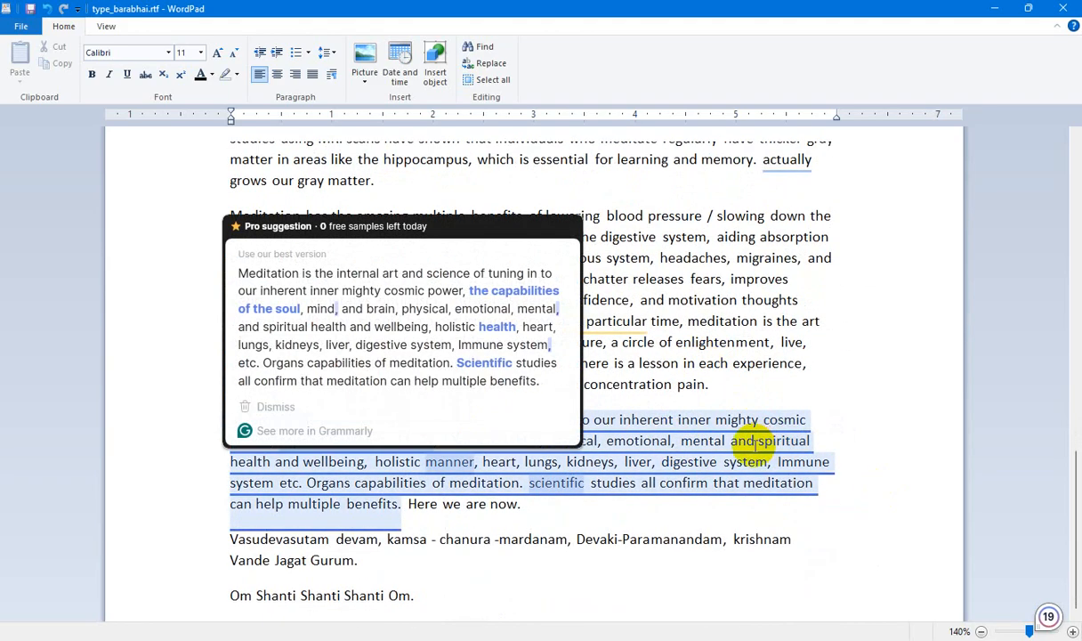